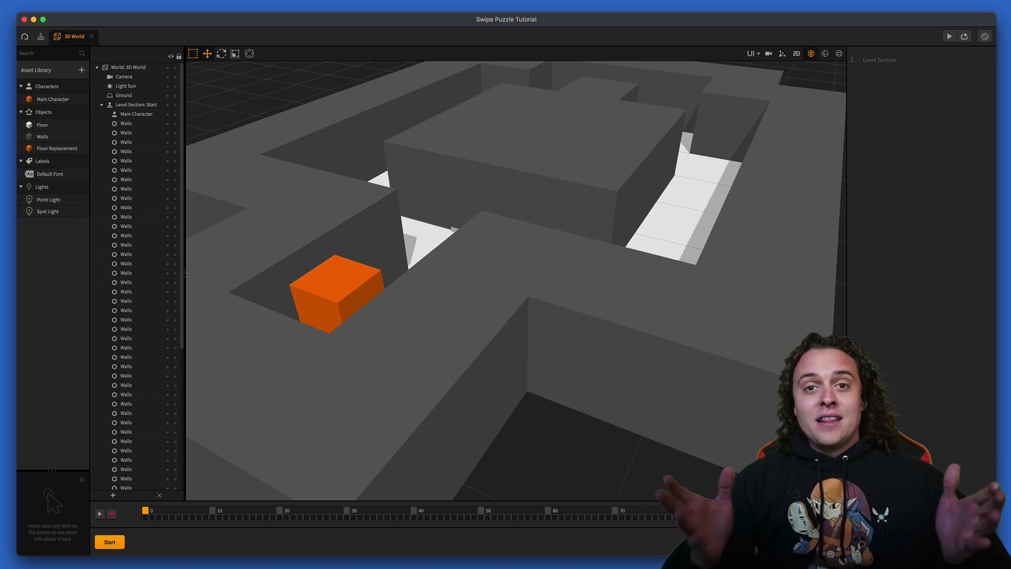
Open the Main Character's node map and delete its four existing Jump nodes
{"action": "mouse_move", "coordinate": [767, 401]}
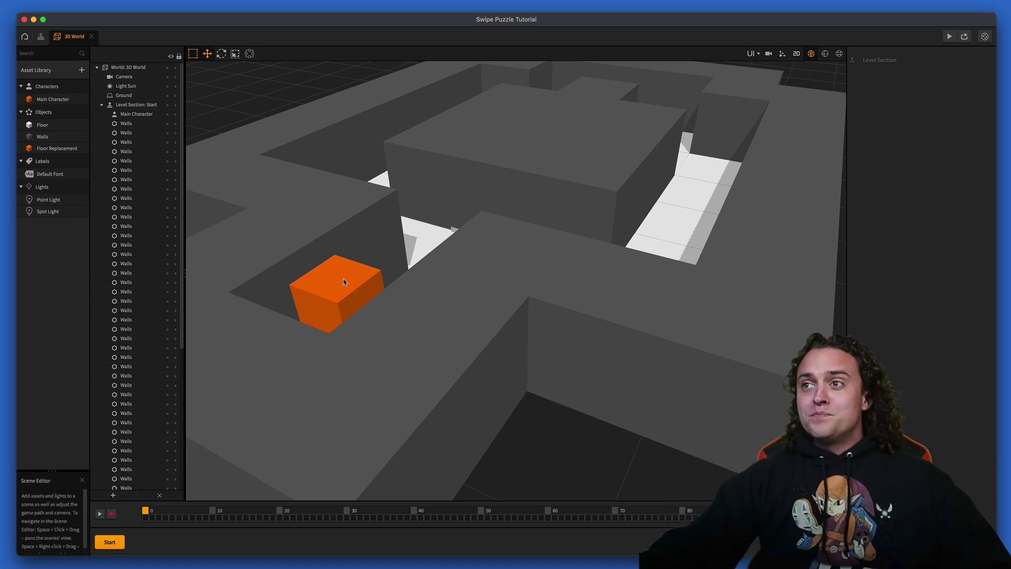
{"action": "scroll", "coordinate": [474, 266], "scroll_direction": "down", "scroll_amount": 5}
{"action": "scroll", "coordinate": [477, 267], "scroll_direction": "up", "scroll_amount": 2}
{"action": "right_click_drag", "start_coordinate": [480, 268], "coordinate": [456, 250]}
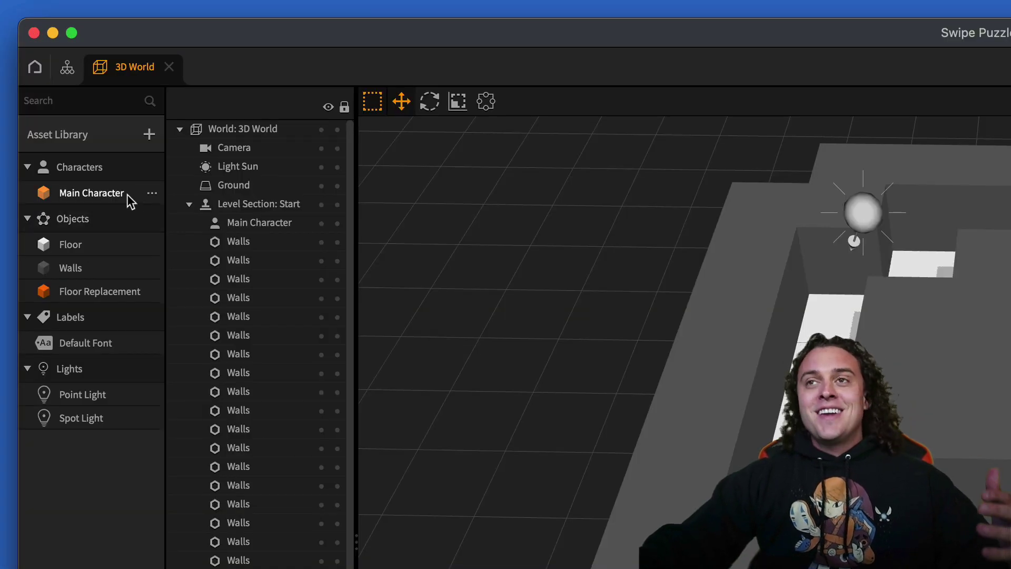
{"action": "double_click", "coordinate": [104, 190]}
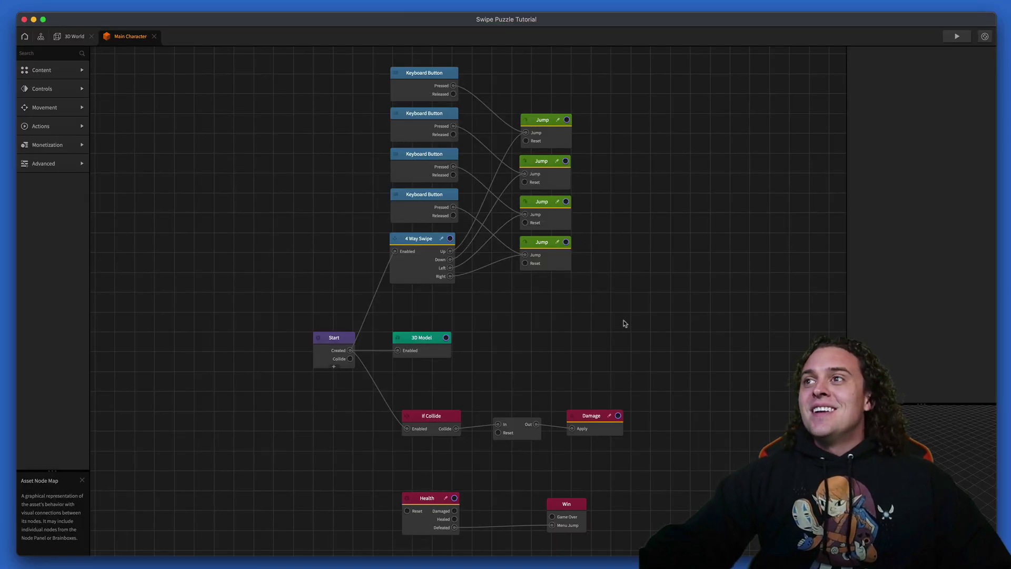
{"action": "left_click_drag", "start_coordinate": [625, 323], "coordinate": [553, 133]}
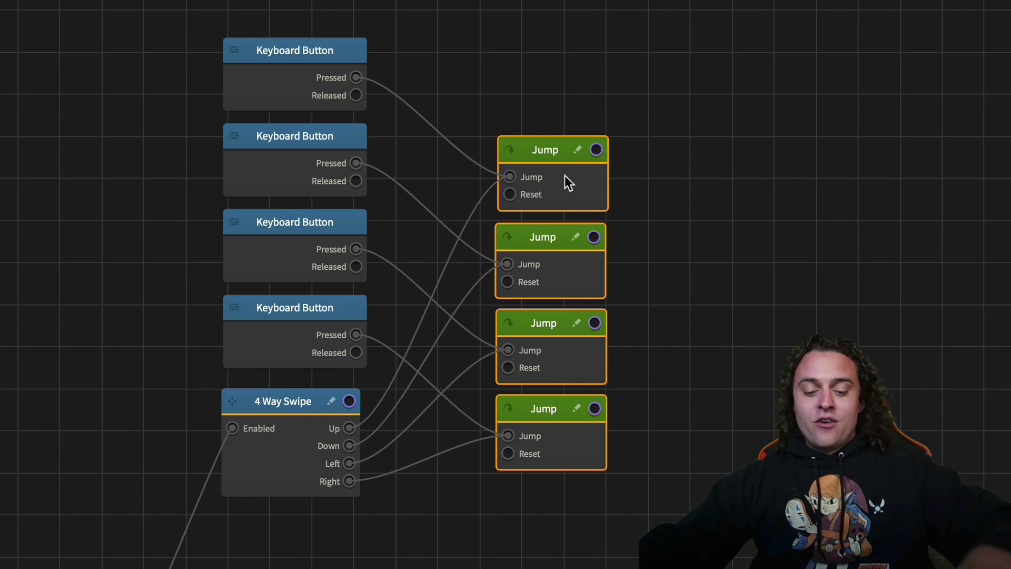
{"action": "key", "text": "BackSpace"}
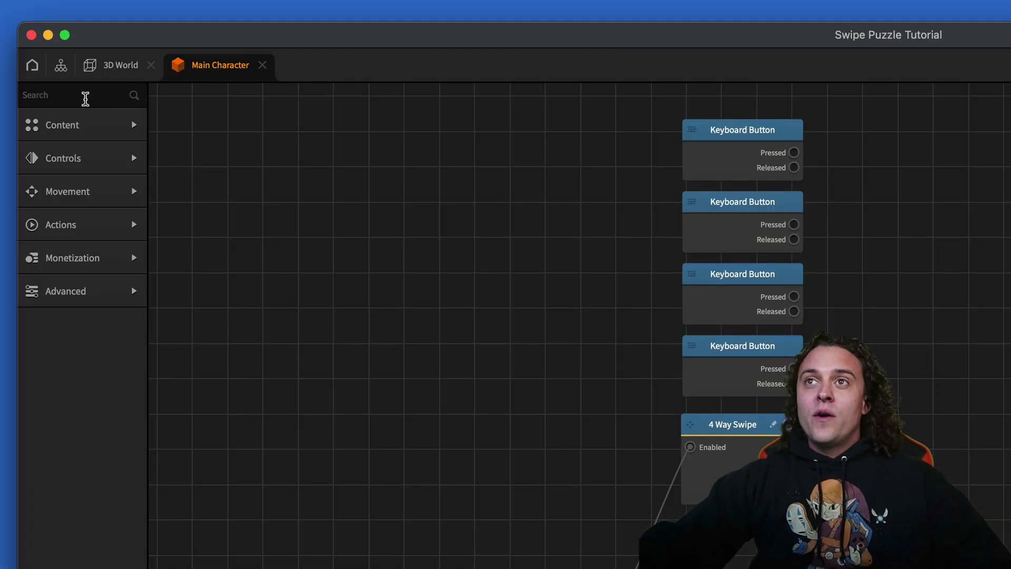
Find the Jump node and add one to the node map beside the 4 Way Swipe node
{"action": "left_click", "coordinate": [85, 97]}
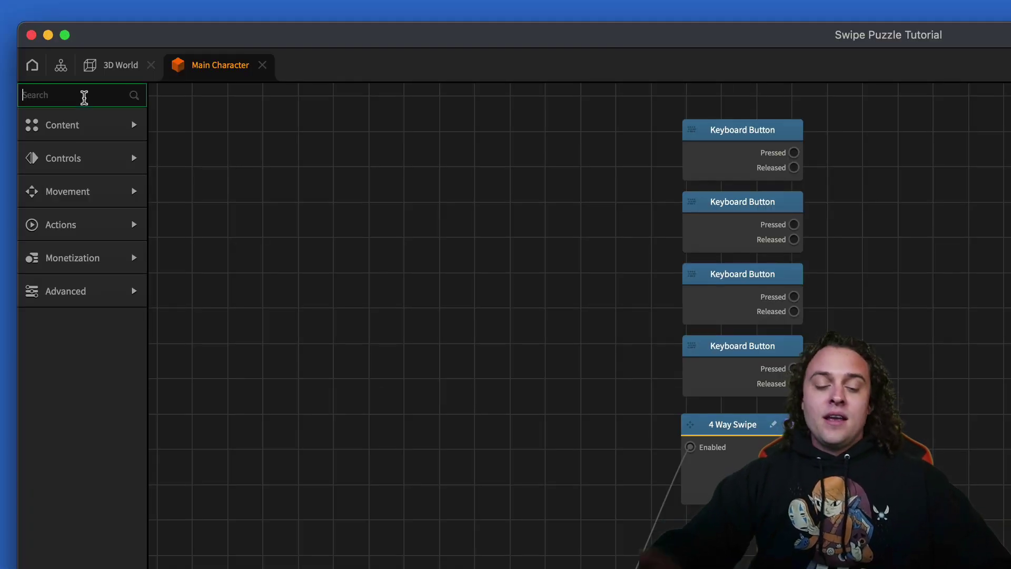
{"action": "type", "text": "Jump"}
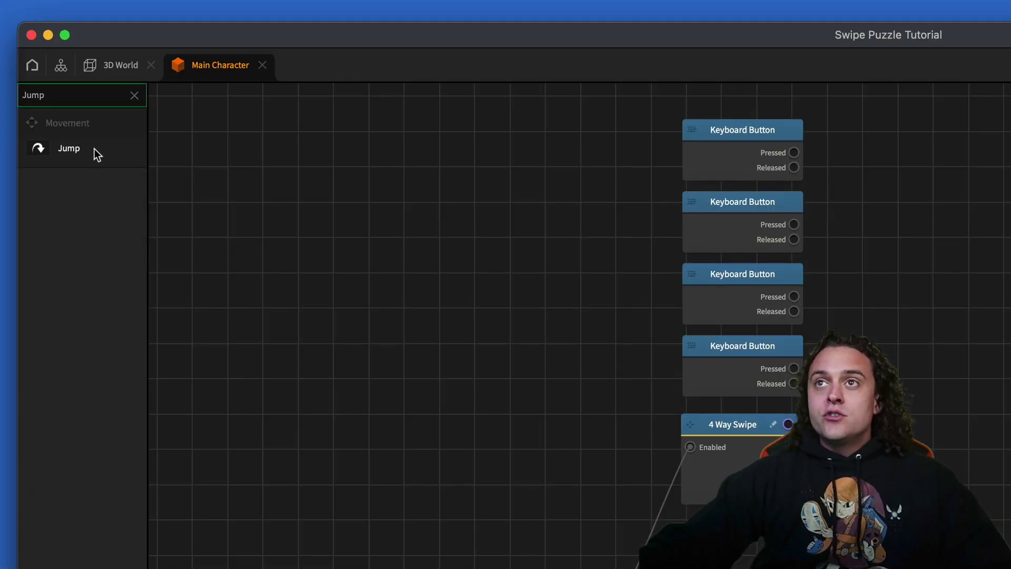
{"action": "left_click_drag", "start_coordinate": [94, 149], "coordinate": [907, 413]}
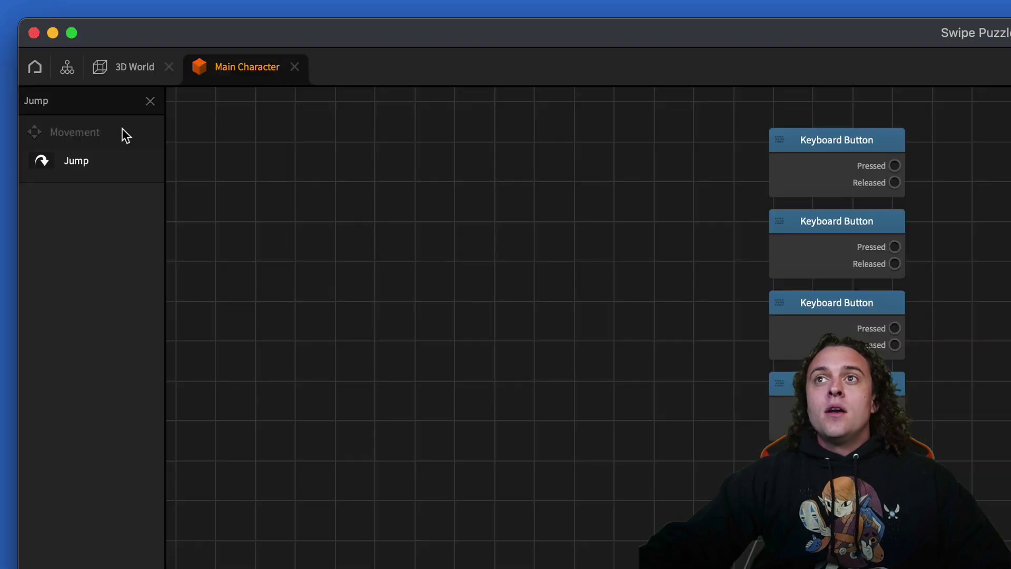
Find the Position Animation node and add one directly above the new Jump node
{"action": "double_click", "coordinate": [51, 51]}
{"action": "type", "text": "Pos"}
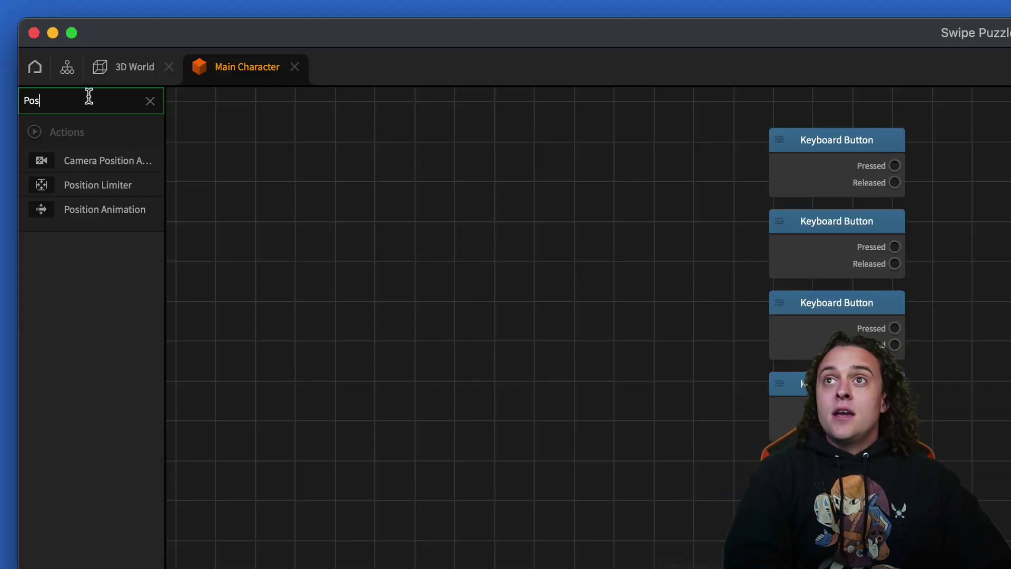
{"action": "type", "text": "ition Ani"}
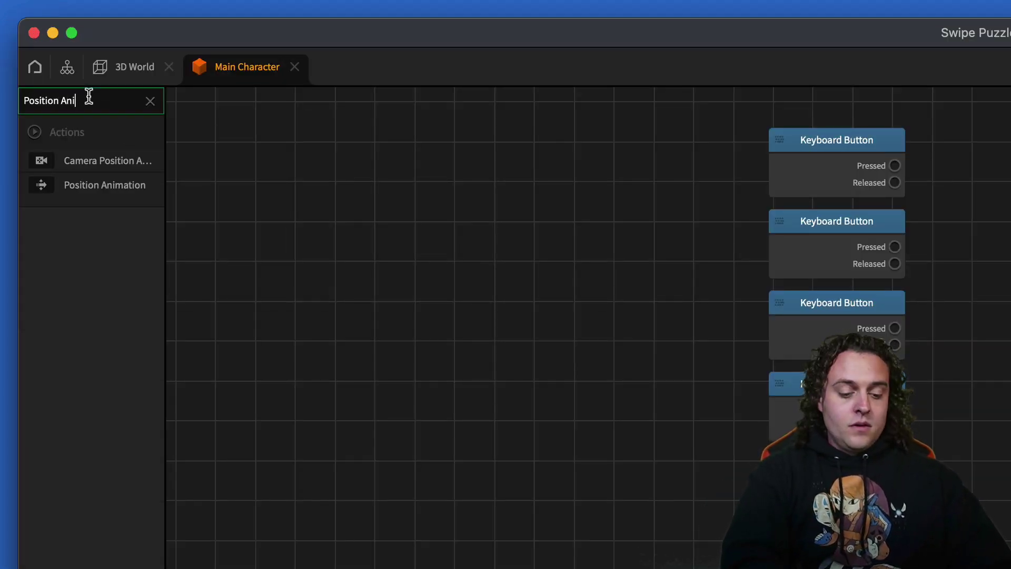
{"action": "type", "text": "matyio"}
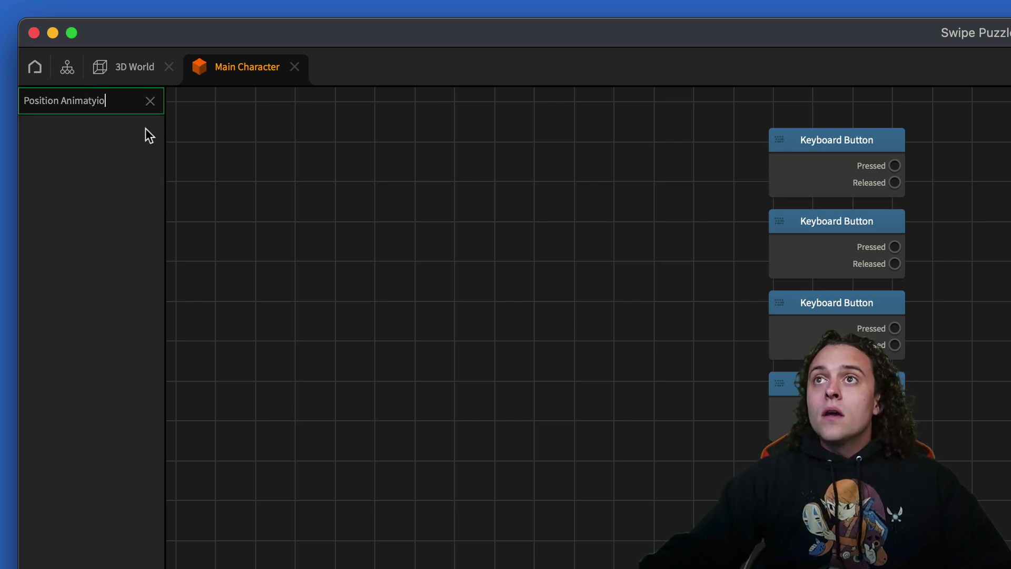
{"action": "key", "text": "BackSpace"}
{"action": "key", "text": "BackSpace"}
{"action": "key", "text": "BackSpace"}
{"action": "left_click_drag", "start_coordinate": [121, 184], "coordinate": [1010, 395]}
{"action": "left_click_drag", "start_coordinate": [618, 201], "coordinate": [571, 192]}
Connect 4 Way Swipe's Up output to the Jump input and set the linear and angular jump forces to X 0, Y 5, Z 0
{"action": "left_click", "coordinate": [98, 412]}
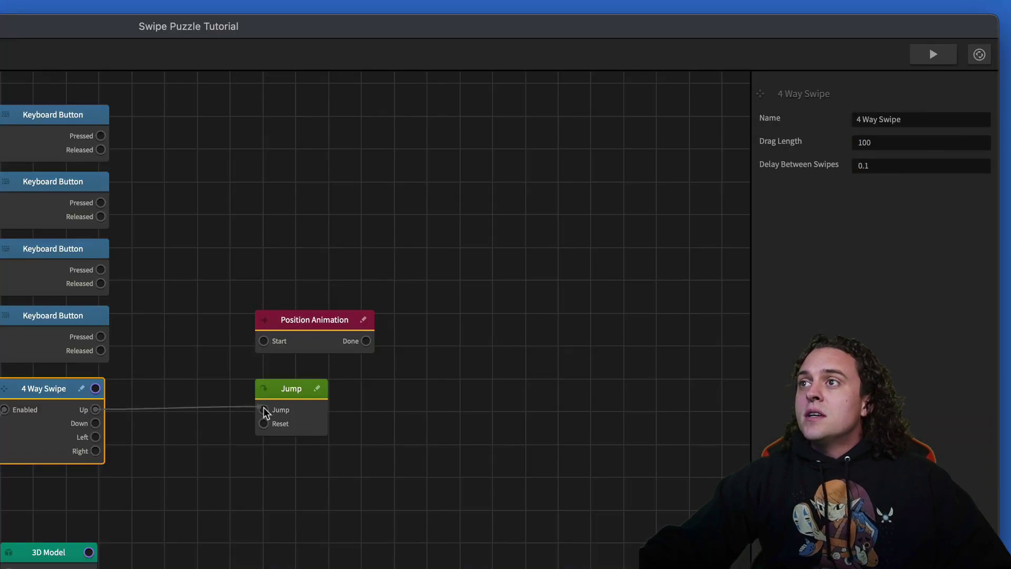
{"action": "left_click", "coordinate": [305, 425]}
{"action": "type", "text": "0"}
{"action": "key", "text": "Tab"}
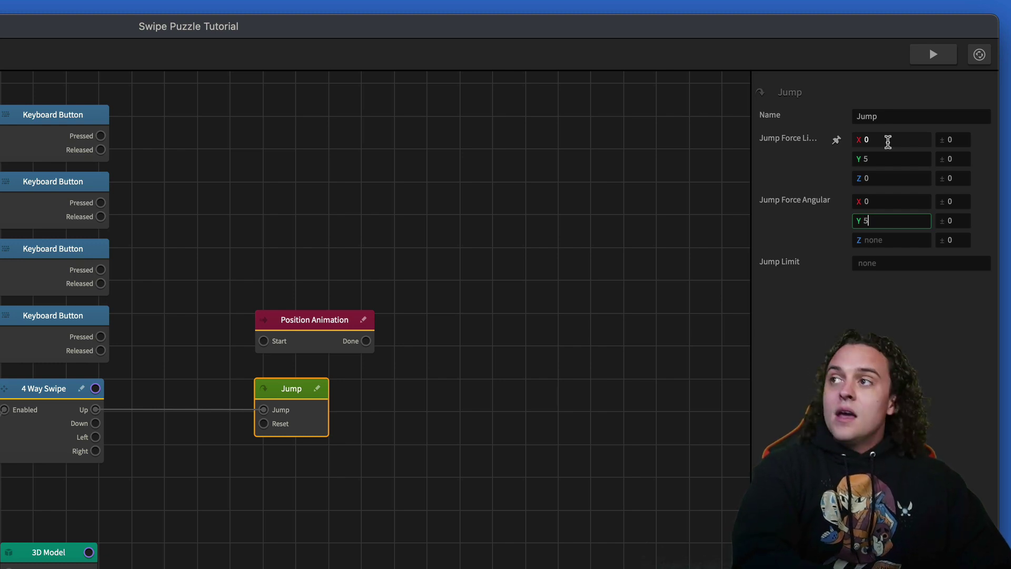
{"action": "type", "text": "0"}
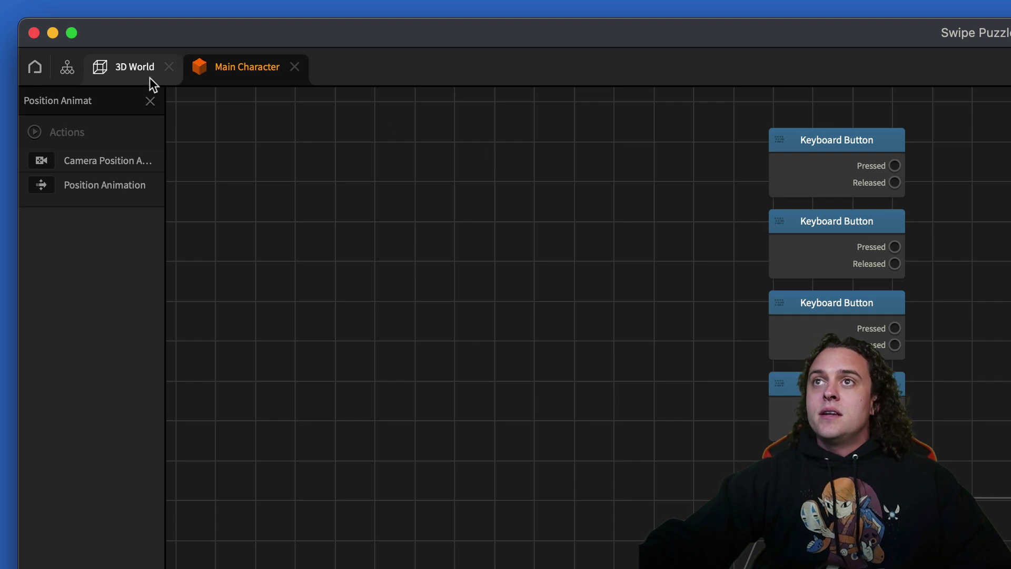
Go to the 3D World scene and set the world's Y gravity to -30
{"action": "left_click", "coordinate": [148, 75]}
{"action": "left_click", "coordinate": [272, 153]}
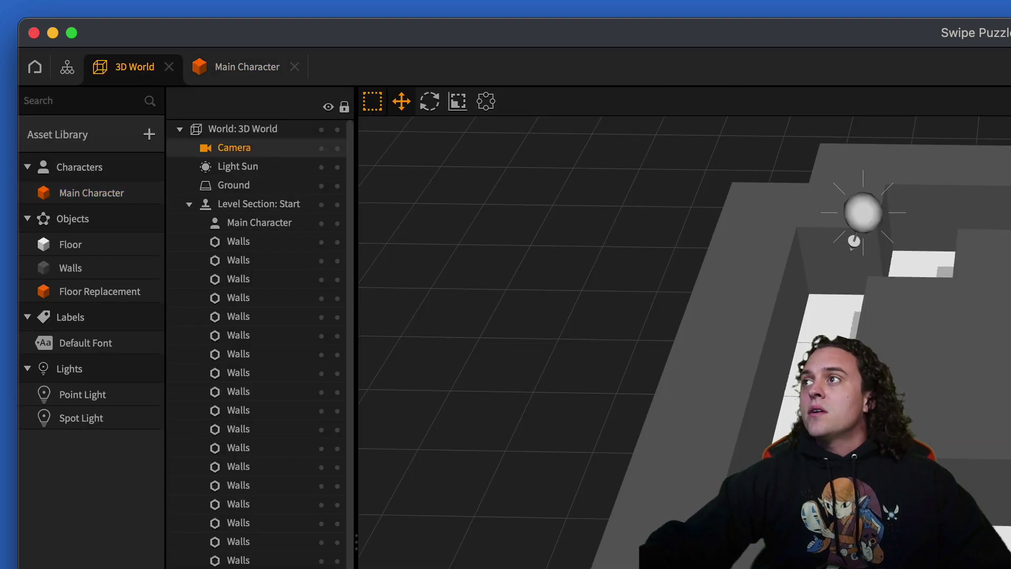
{"action": "left_click", "coordinate": [248, 131]}
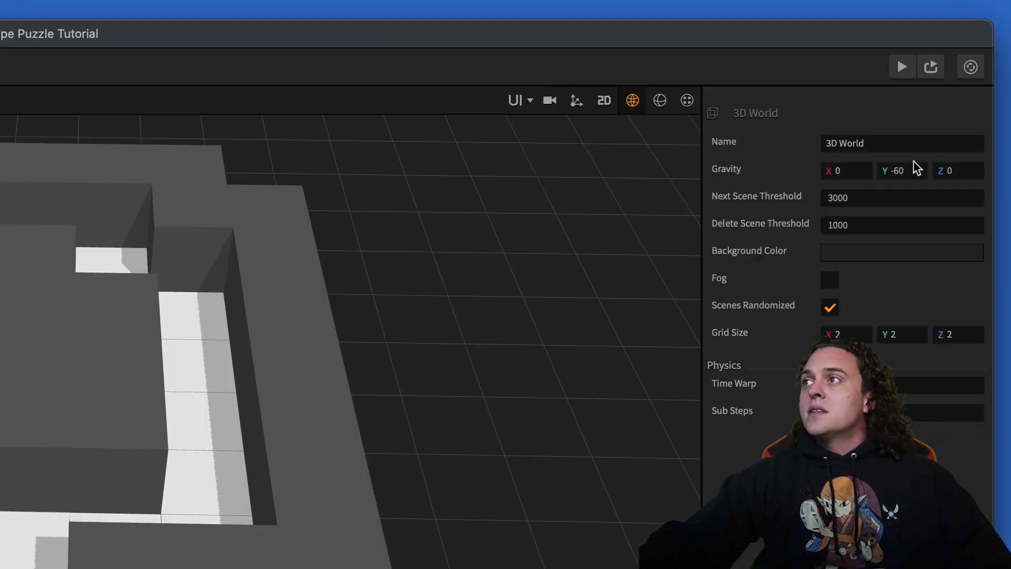
{"action": "type", "text": "-30"}
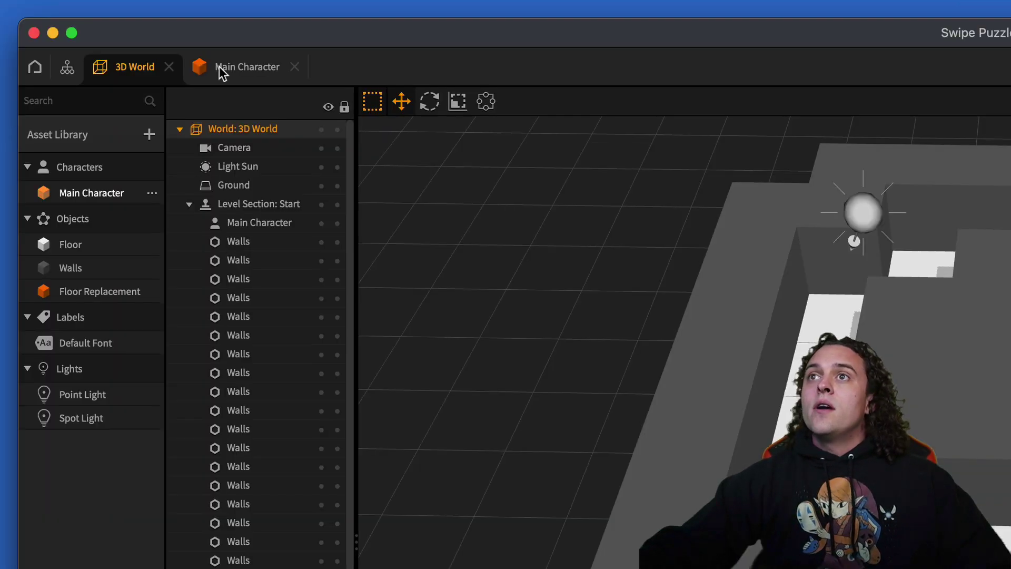
Back in the Main Character's node map, set Jump's angular Y force to 0 and connect 4 Way Swipe's Up output to Position Animation's Start
{"action": "left_click", "coordinate": [236, 68]}
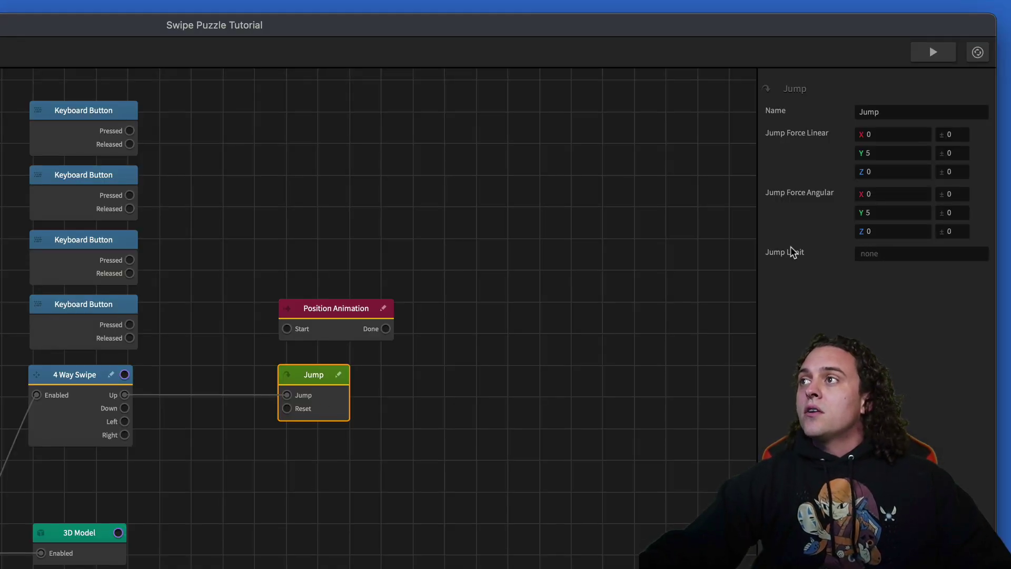
{"action": "key", "text": "Escape"}
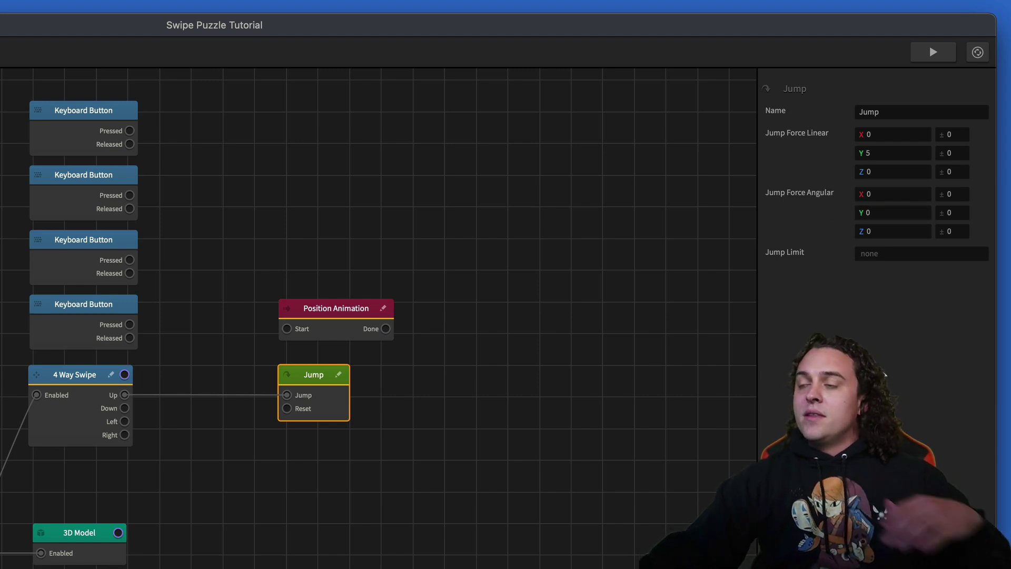
{"action": "left_click_drag", "start_coordinate": [125, 395], "coordinate": [306, 315]}
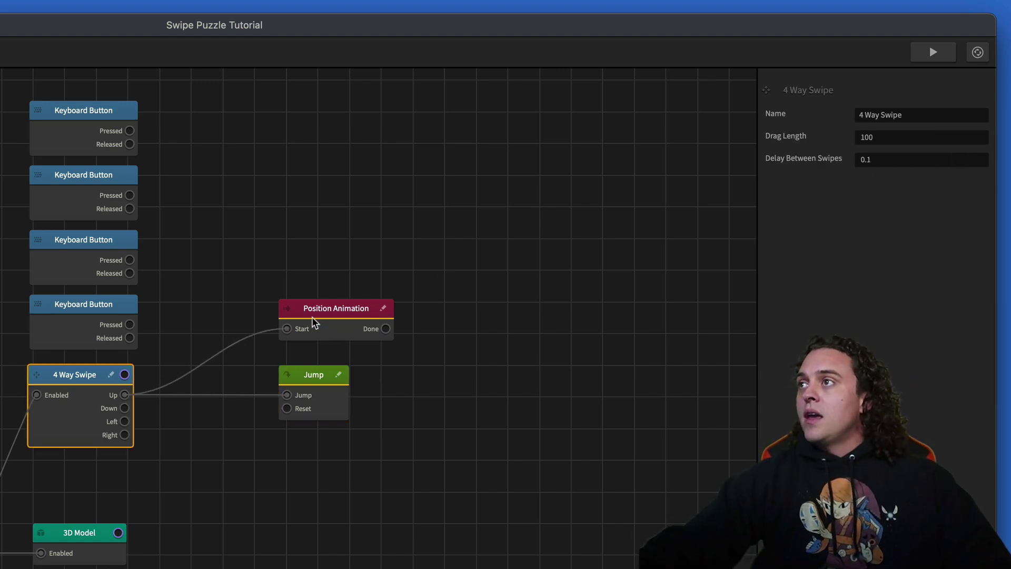
Set the Position Animation's delta to X 0, Y 0, Z -2 with a duration of .1, and choose a different easing function
{"action": "left_click", "coordinate": [314, 323]}
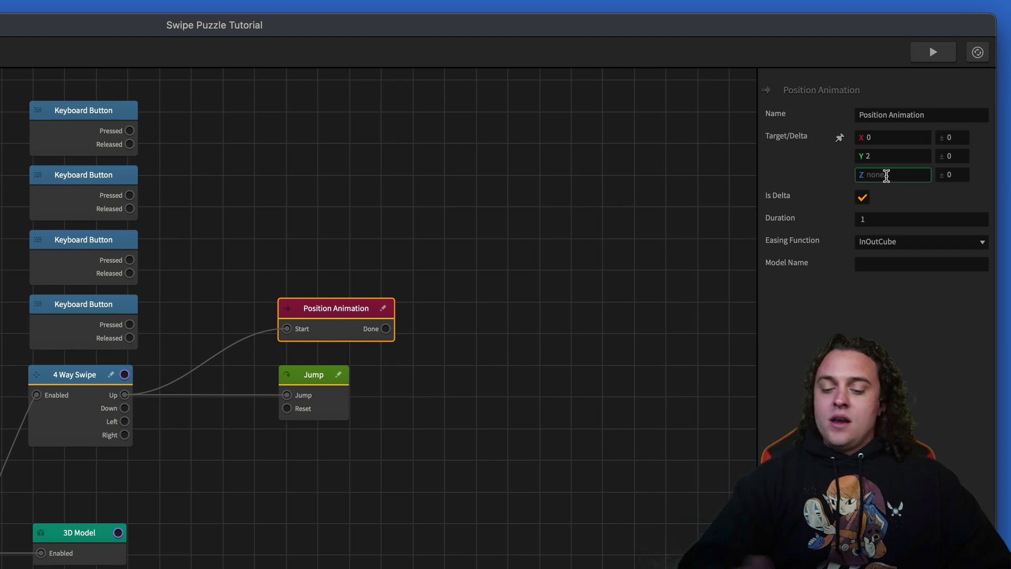
{"action": "type", "text": "-2"}
{"action": "left_click", "coordinate": [885, 157]}
{"action": "key", "text": "BackSpace"}
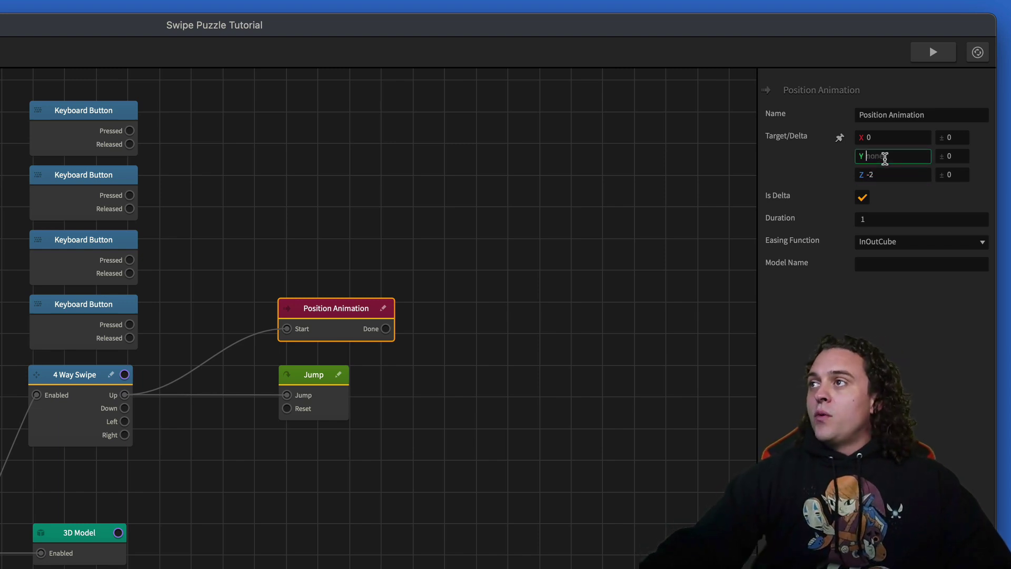
{"action": "type", "text": "0"}
{"action": "left_click", "coordinate": [876, 214]}
{"action": "left_click_drag", "start_coordinate": [876, 213], "coordinate": [859, 215]}
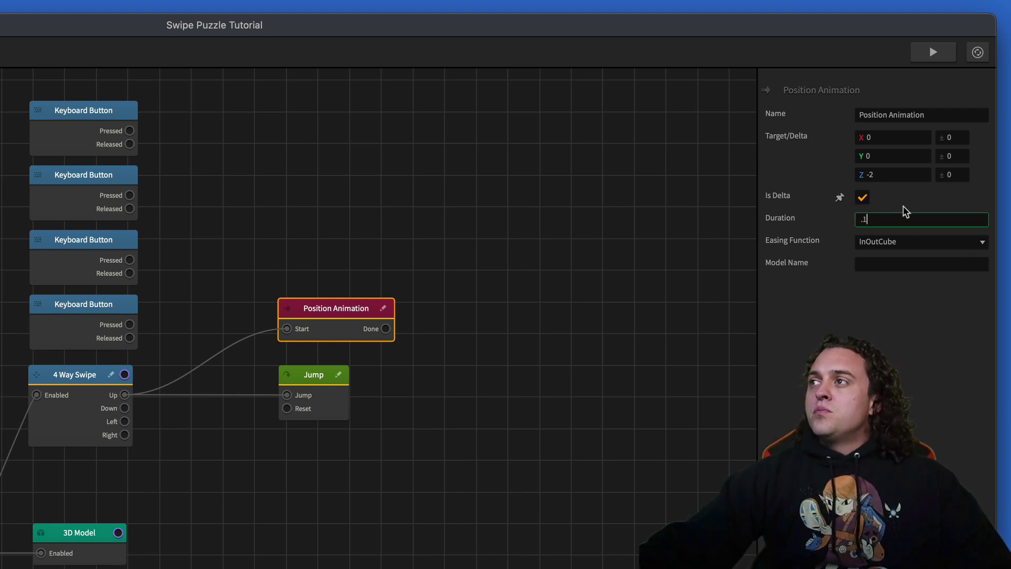
{"action": "left_click", "coordinate": [922, 245]}
{"action": "left_click", "coordinate": [923, 303]}
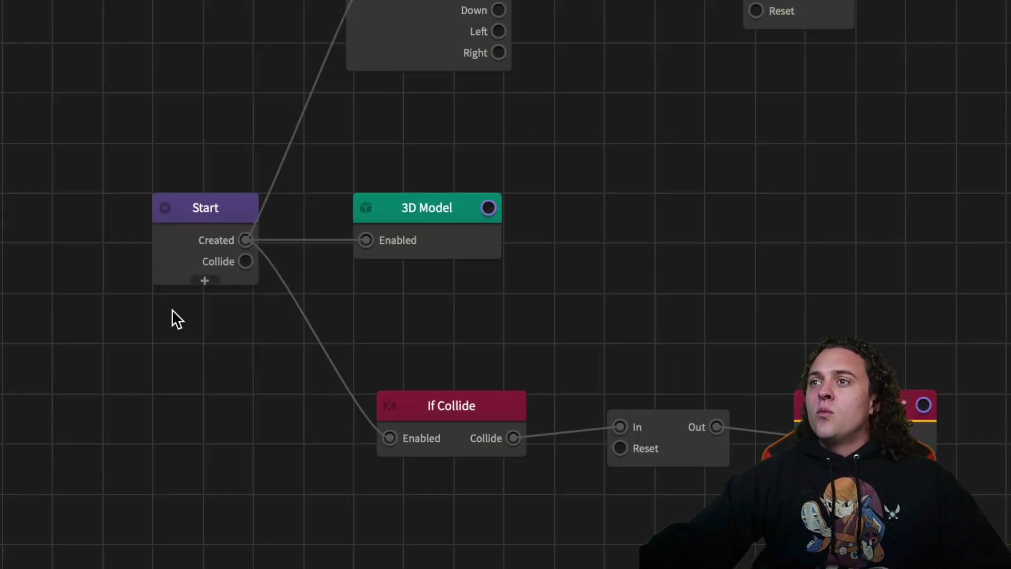
Set the Start node's cube collision shape scale to 1 on X, Y and Z
{"action": "left_click", "coordinate": [185, 242]}
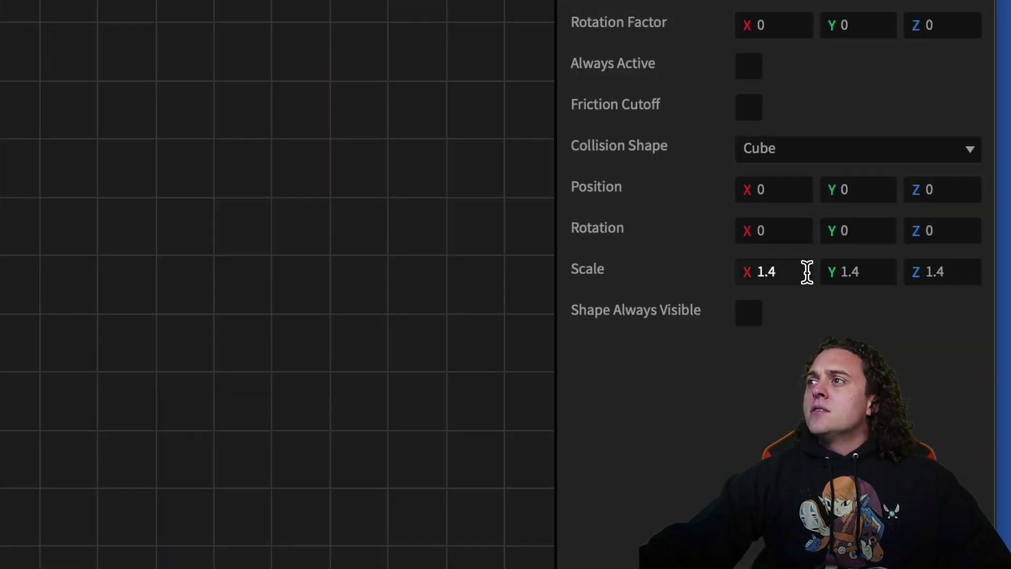
{"action": "left_click", "coordinate": [807, 272]}
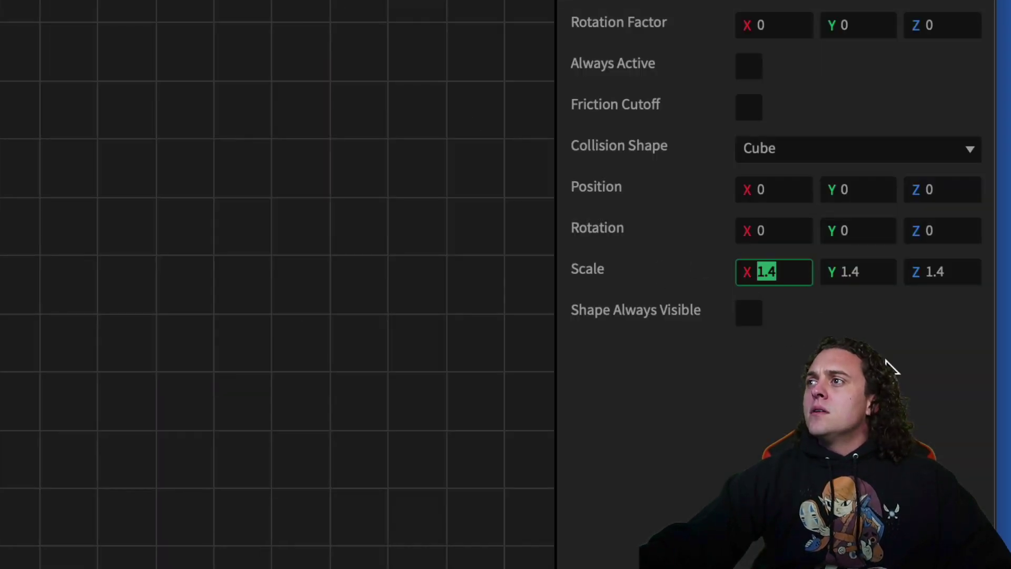
{"action": "type", "text": "1"}
{"action": "key", "text": "Tab"}
{"action": "type", "text": "1"}
{"action": "key", "text": "Tab"}
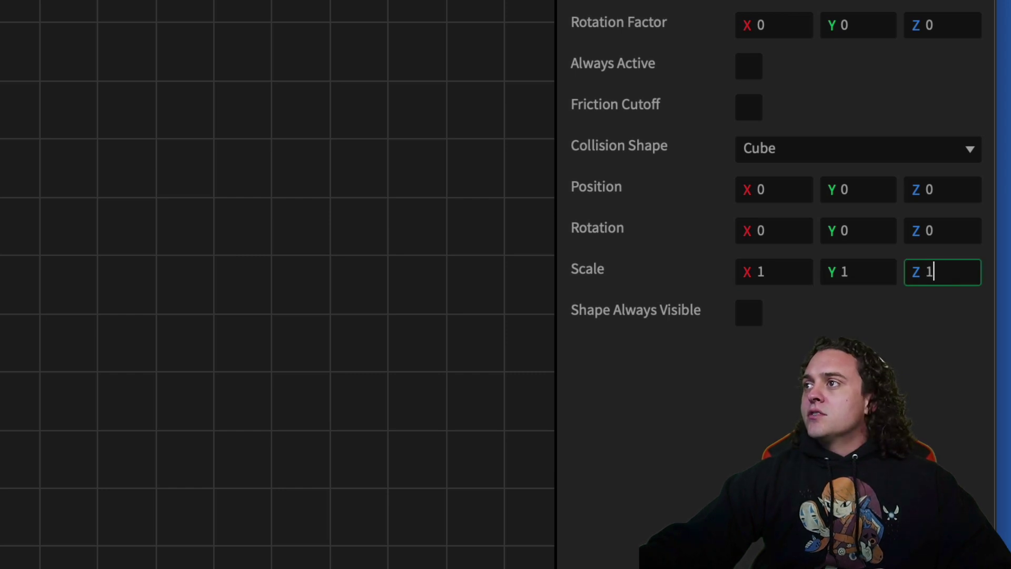
{"action": "type", "text": "1"}
Set the If Collide node's cube collision shape scale to 1 on X, Y and Z
{"action": "left_click", "coordinate": [459, 413]}
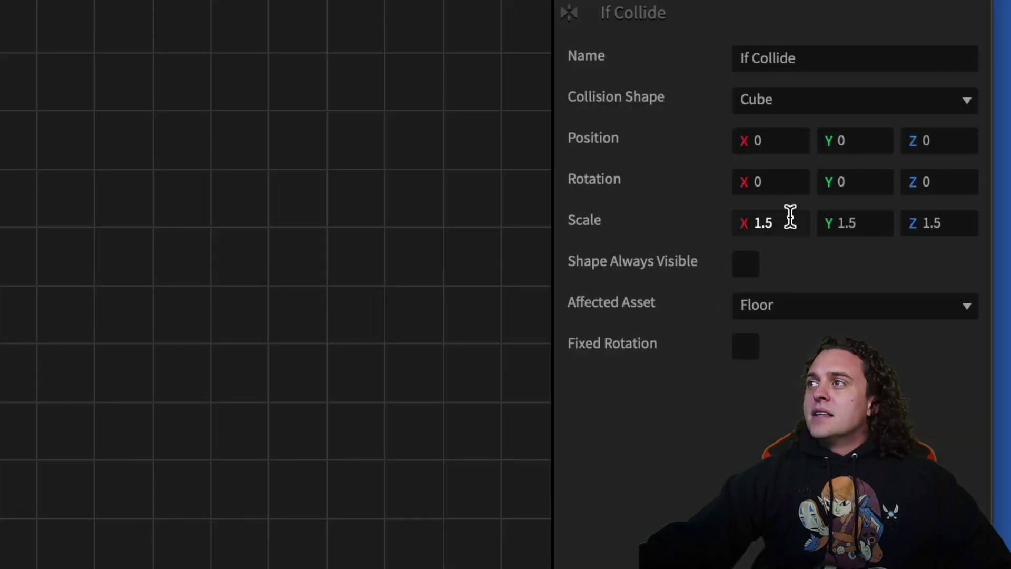
{"action": "left_click", "coordinate": [791, 216]}
{"action": "type", "text": "1"}
{"action": "key", "text": "Tab"}
{"action": "type", "text": "1"}
{"action": "key", "text": "Tab"}
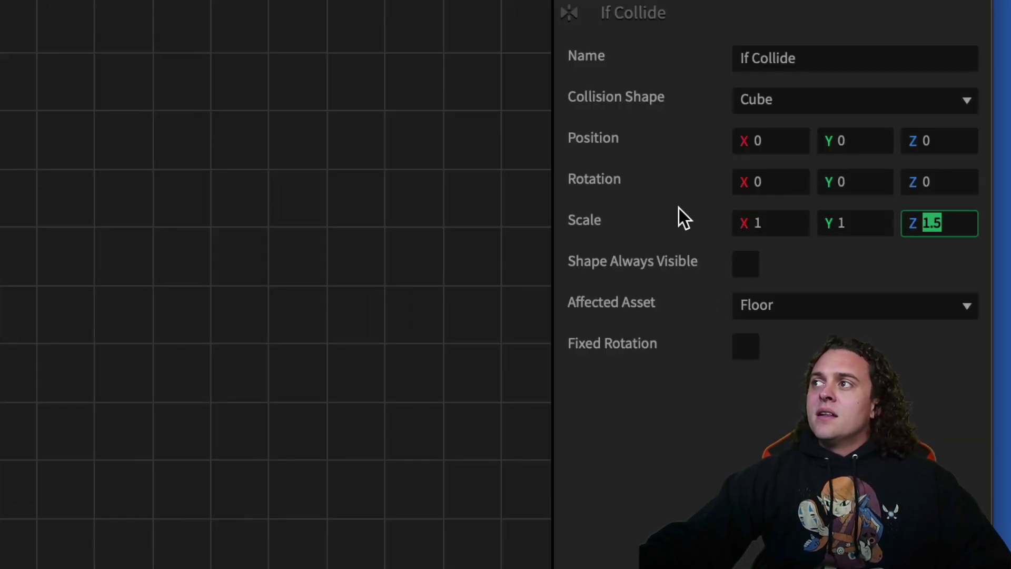
{"action": "type", "text": "1"}
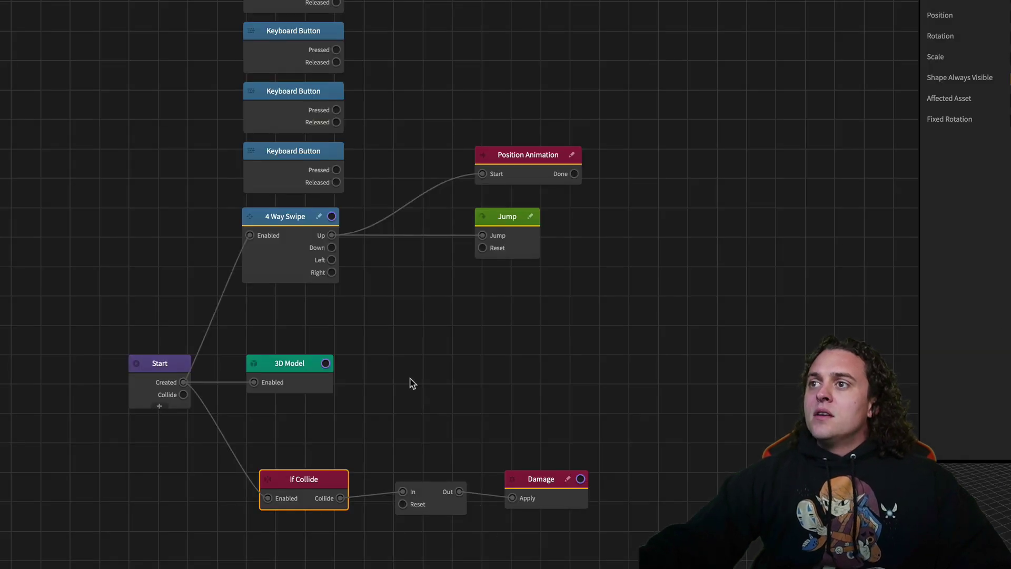
Preview the game, test moving the character upward one tile, and close the preview
{"action": "left_click", "coordinate": [957, 36]}
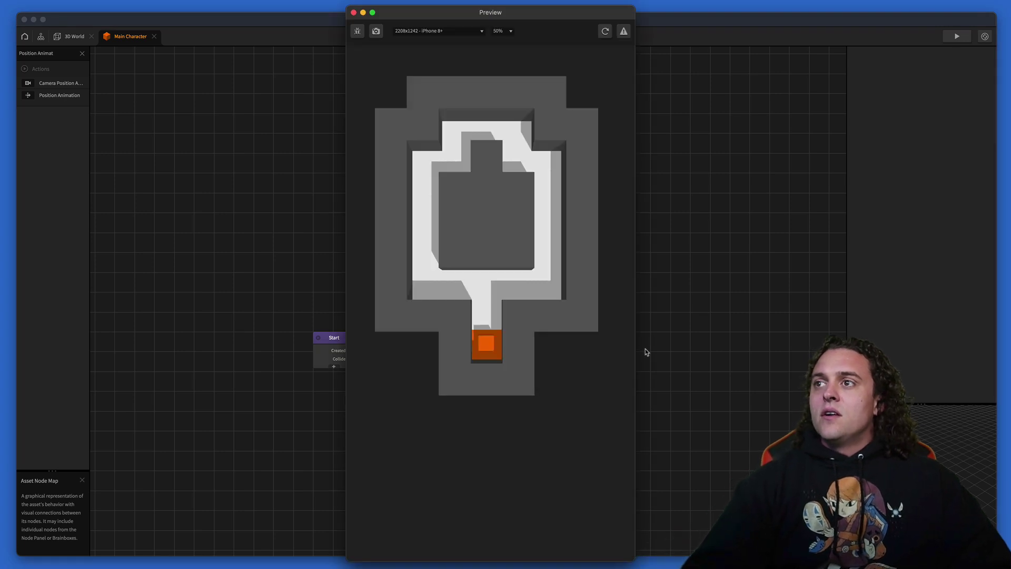
{"action": "key", "text": "Up"}
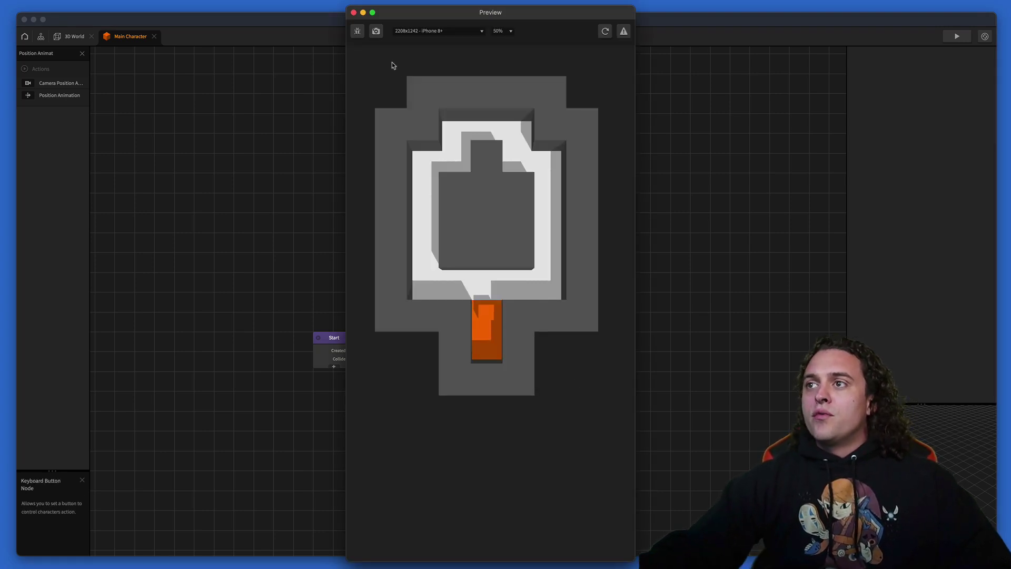
{"action": "left_click", "coordinate": [354, 13]}
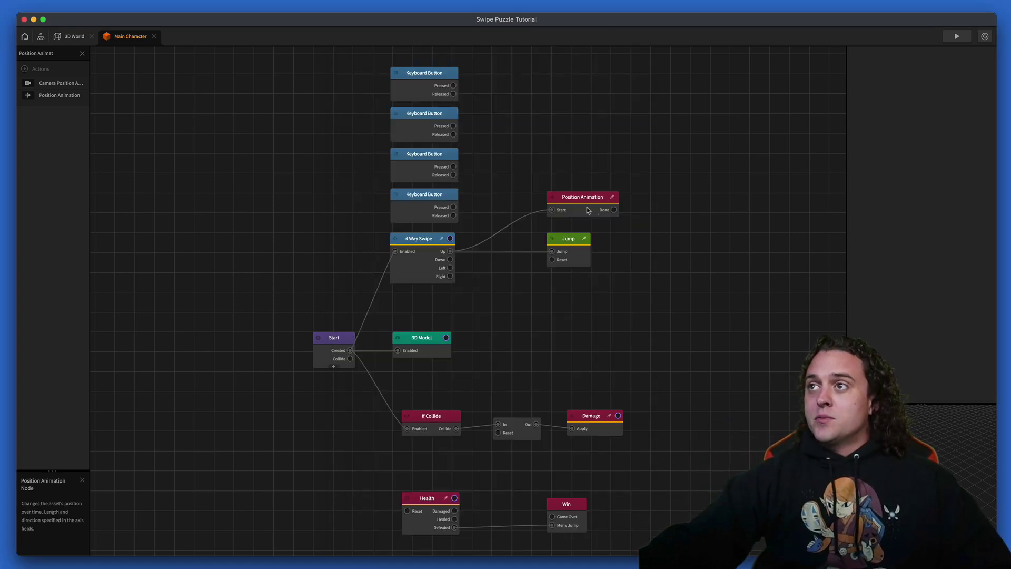
Select the Position Animation and Jump nodes together and move them up beside the Keyboard Button nodes
{"action": "left_click", "coordinate": [606, 207]}
{"action": "mouse_move", "coordinate": [629, 267]}
{"action": "left_mouse_down"}
{"action": "mouse_move", "coordinate": [551, 183]}
{"action": "mouse_move", "coordinate": [585, 239]}
{"action": "mouse_move", "coordinate": [633, 276]}
{"action": "left_mouse_up"}
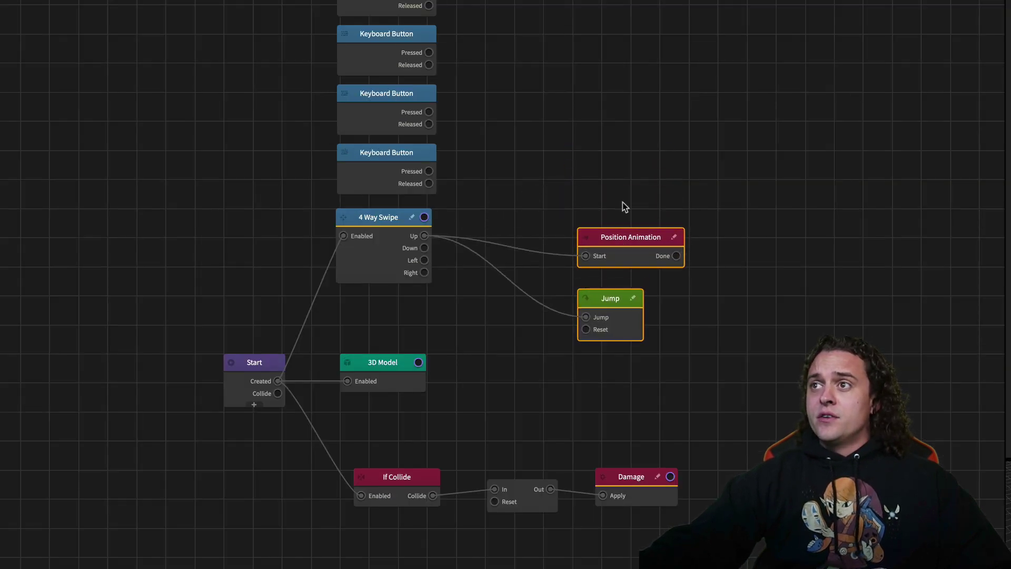
{"action": "left_click_drag", "start_coordinate": [627, 237], "coordinate": [644, 59]}
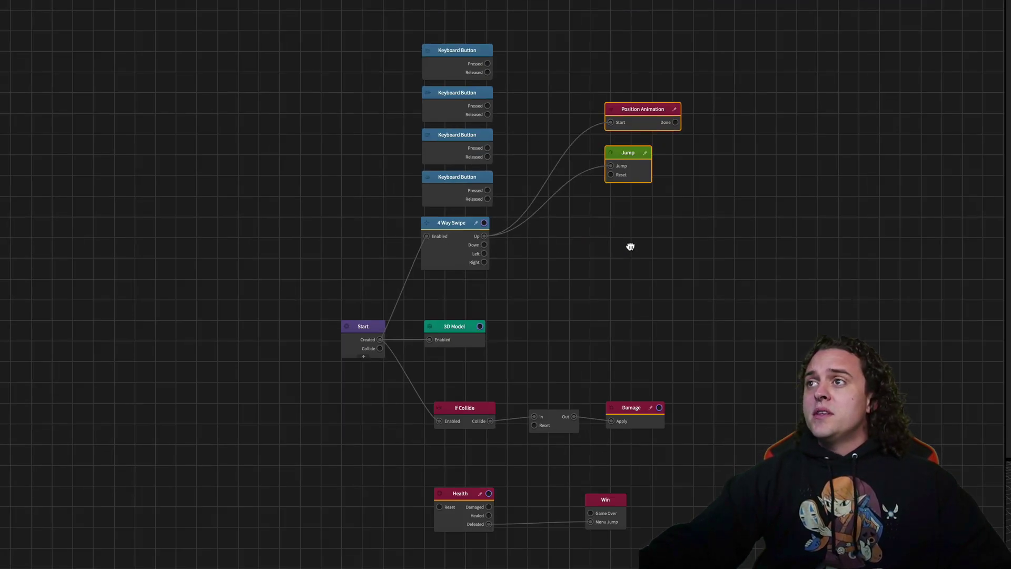
Move the Position Animation and Jump pair above the Keyboard Button nodes, then duplicate it and place the copies directly underneath
{"action": "middle_click_drag", "start_coordinate": [630, 247], "coordinate": [548, 434]}
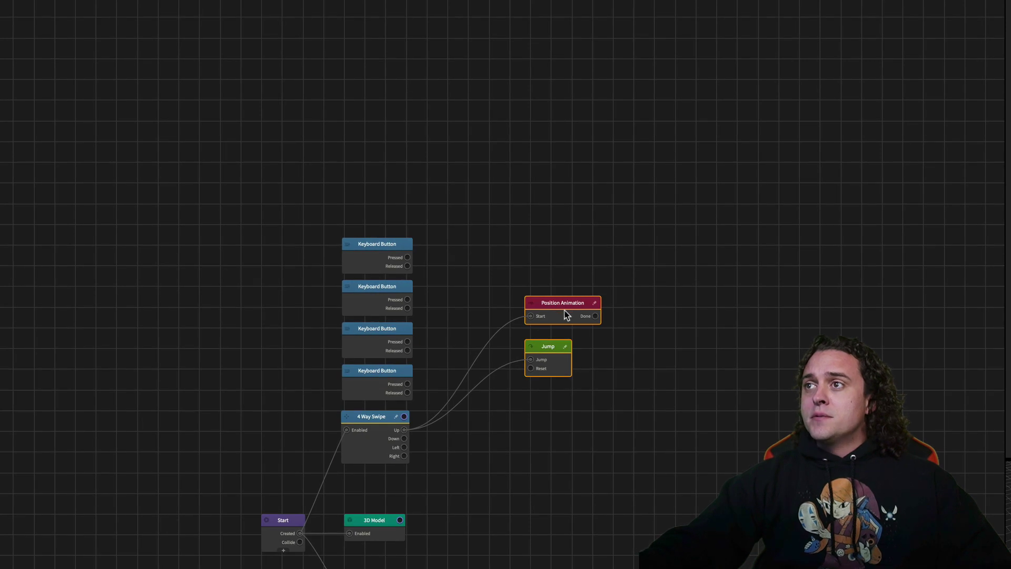
{"action": "left_click_drag", "start_coordinate": [566, 311], "coordinate": [558, 65]}
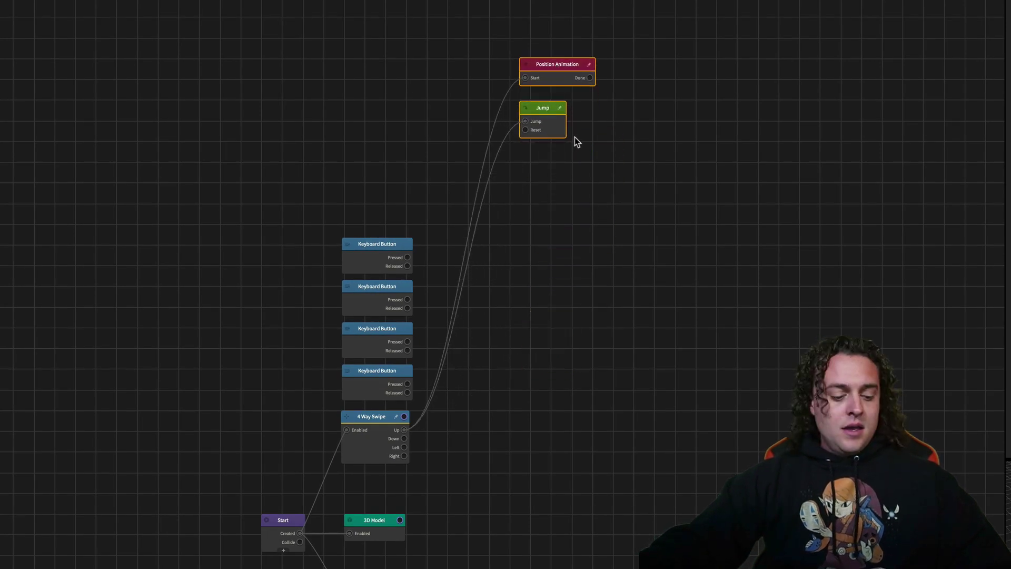
{"action": "key", "text": "ctrl+d"}
{"action": "left_click_drag", "start_coordinate": [561, 110], "coordinate": [570, 173]}
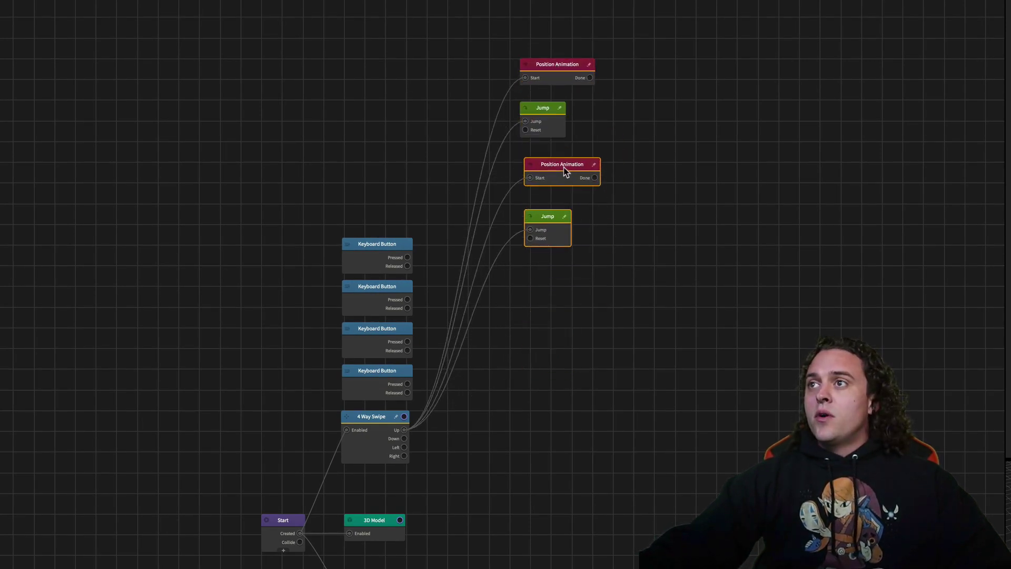
Reconnect the duplicated Position Animation and Jump nodes from the 4 Way Swipe node's Up output to its Down output
{"action": "scroll", "coordinate": [570, 173], "scroll_direction": "up", "scroll_amount": 5}
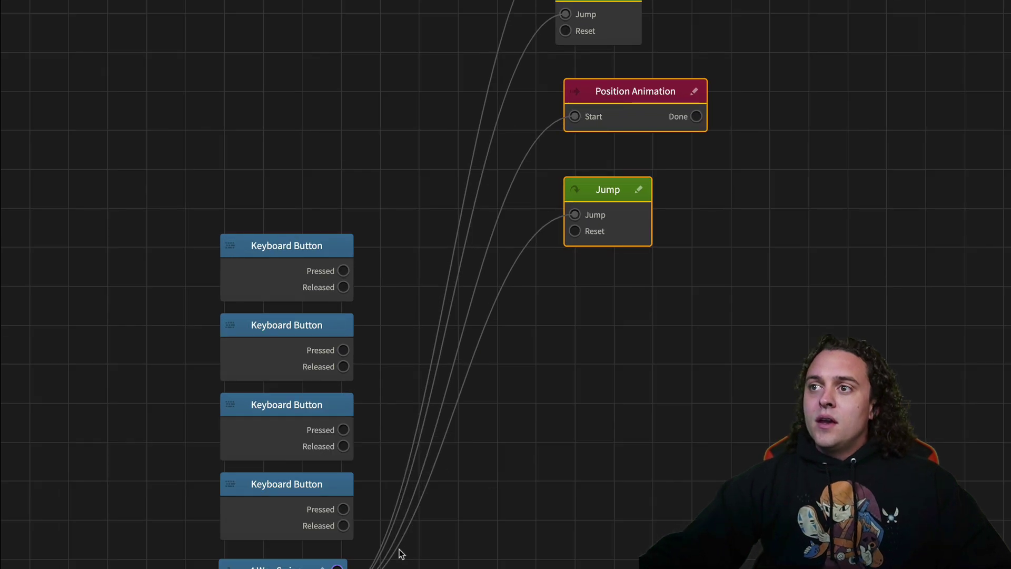
{"action": "middle_click_drag", "start_coordinate": [479, 501], "coordinate": [545, 325]}
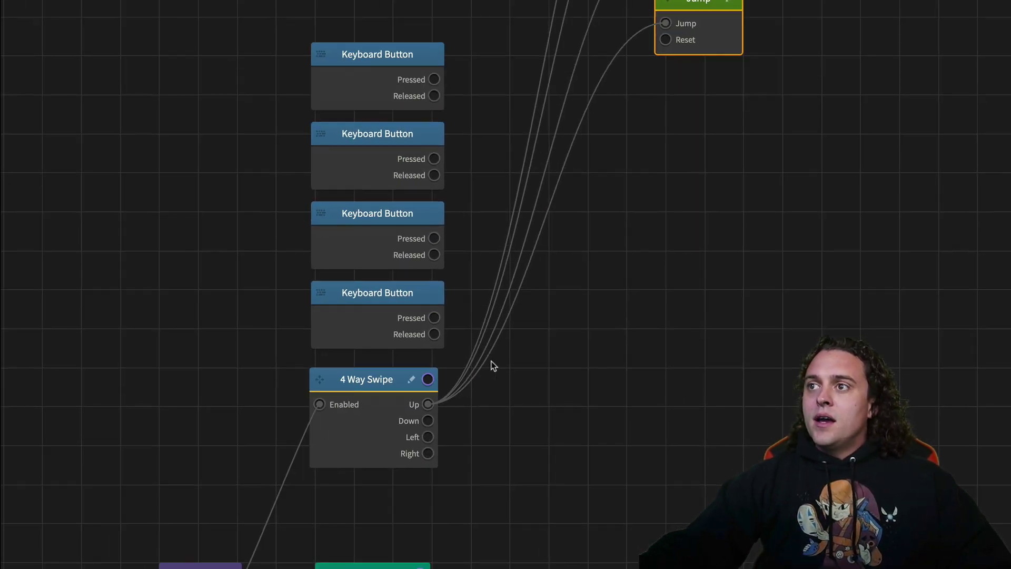
{"action": "left_click_drag", "start_coordinate": [484, 358], "coordinate": [434, 412]}
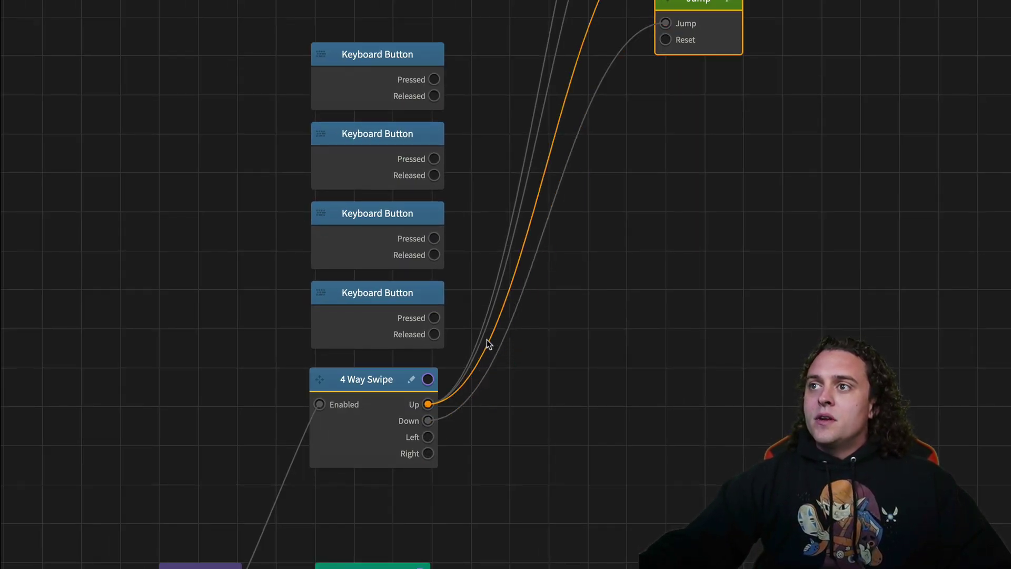
{"action": "left_click_drag", "start_coordinate": [488, 340], "coordinate": [427, 420]}
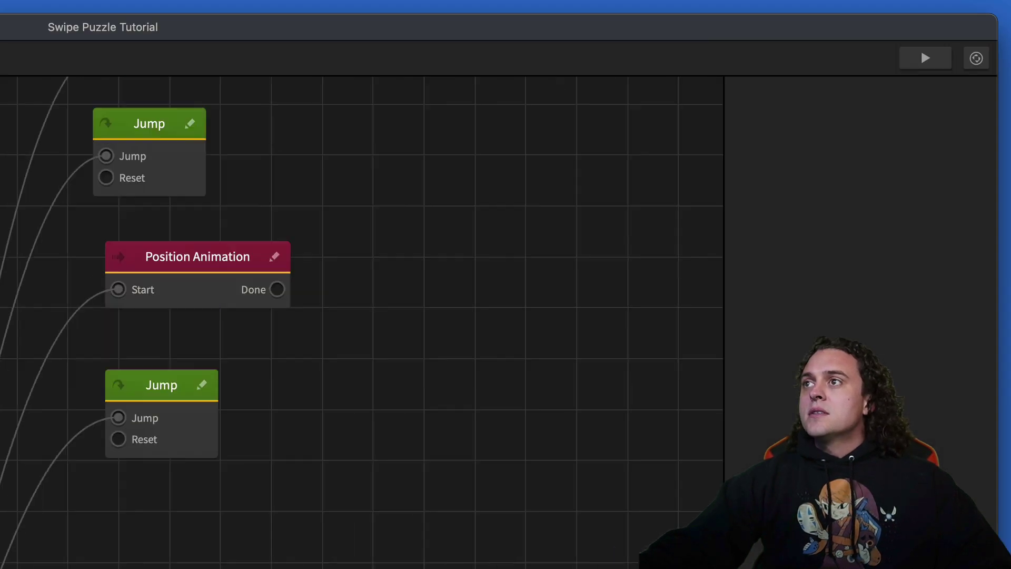
Set the second Position Animation node's Target/Delta Z to 2
{"action": "middle_click_drag", "start_coordinate": [169, 281], "coordinate": [41, 456]}
{"action": "left_click", "coordinate": [41, 456]}
{"action": "left_click", "coordinate": [854, 195]}
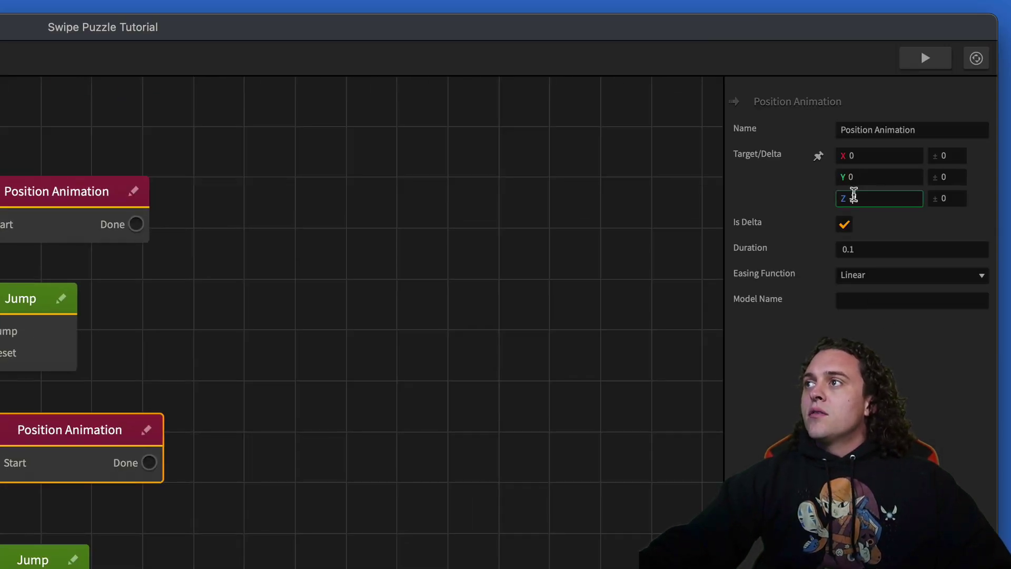
{"action": "type", "text": "2"}
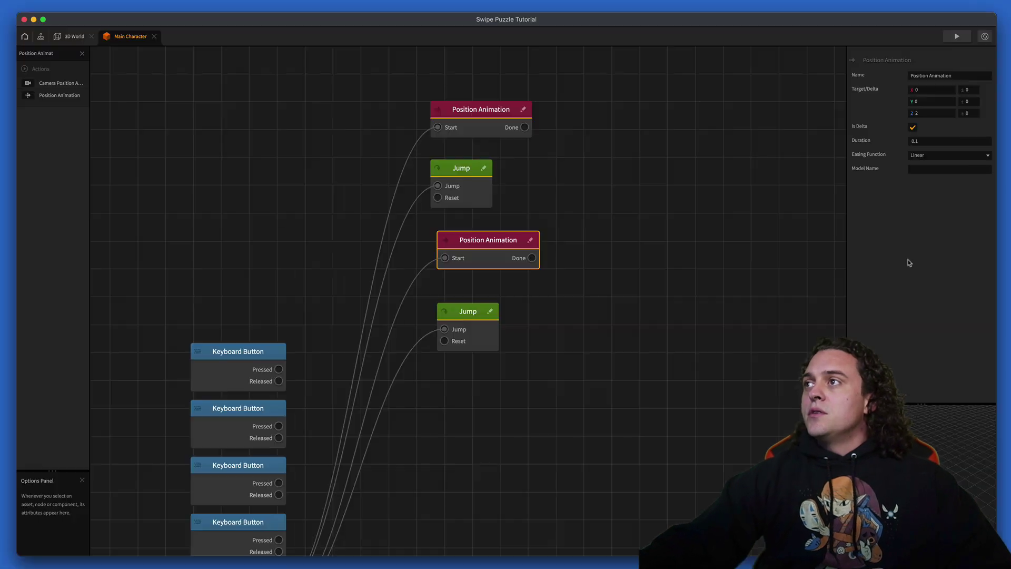
Duplicate the second Position Animation and Jump pair, arrange the copies below it, and connect them to the 4 Way Swipe's Left output
{"action": "left_click_drag", "start_coordinate": [542, 340], "coordinate": [500, 277]}
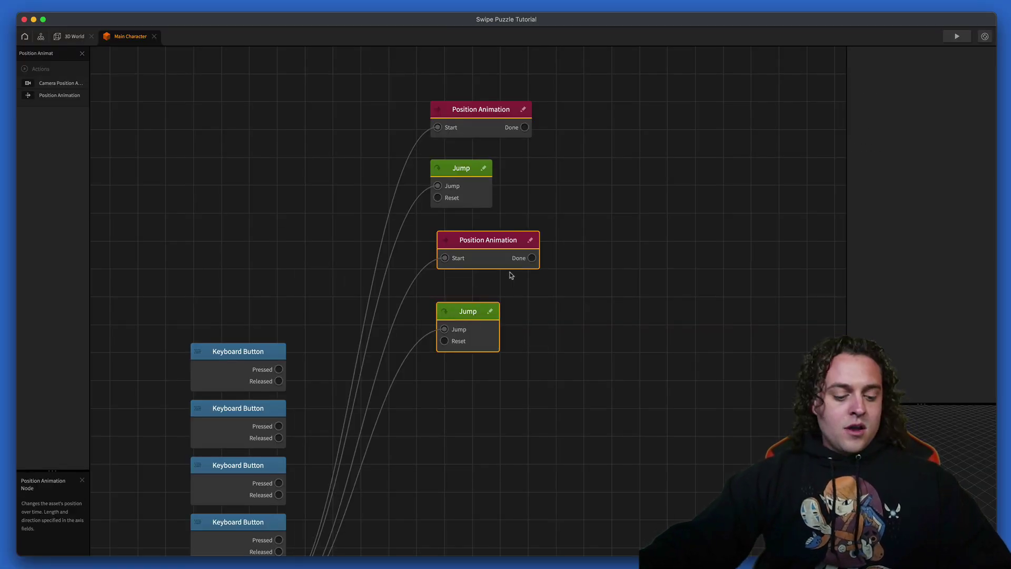
{"action": "key", "text": "super+d"}
{"action": "left_click_drag", "start_coordinate": [613, 244], "coordinate": [521, 385]}
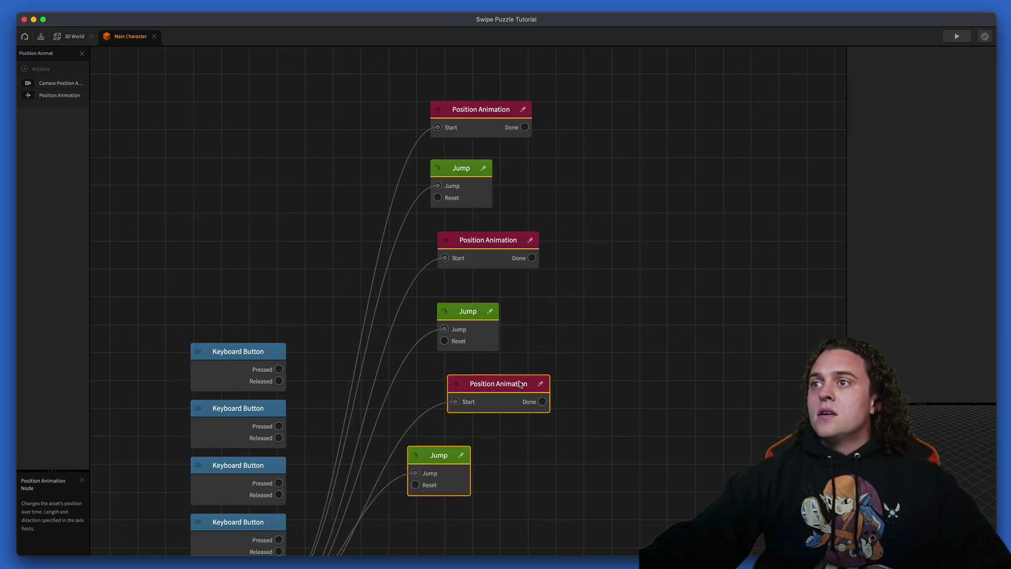
{"action": "left_click", "coordinate": [544, 445]}
{"action": "left_click_drag", "start_coordinate": [468, 475], "coordinate": [510, 476]}
{"action": "middle_click_drag", "start_coordinate": [545, 367], "coordinate": [600, 129]}
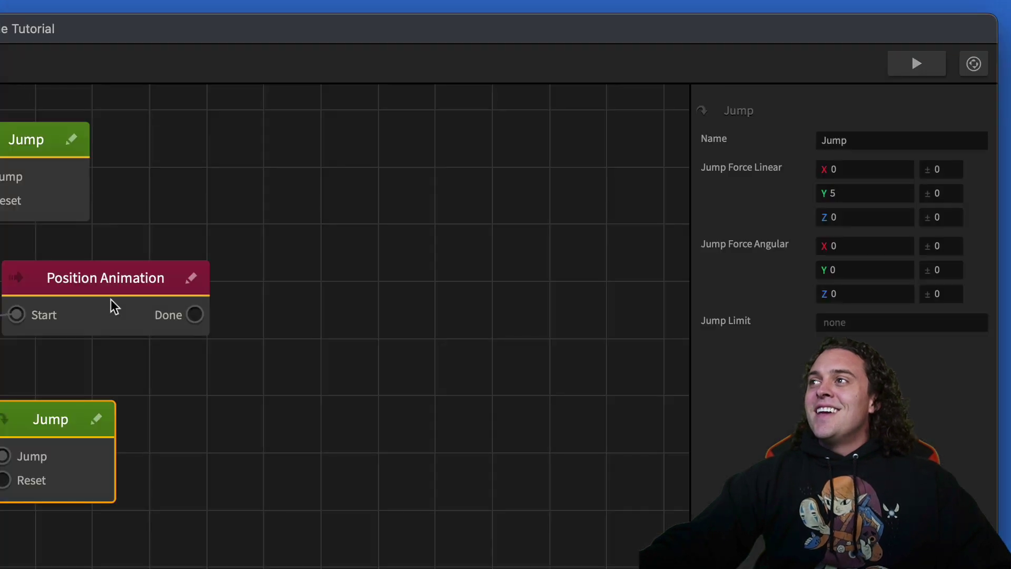
Set the third Position Animation node's Target/Delta to X -2 and Z 0
{"action": "left_click", "coordinate": [566, 154]}
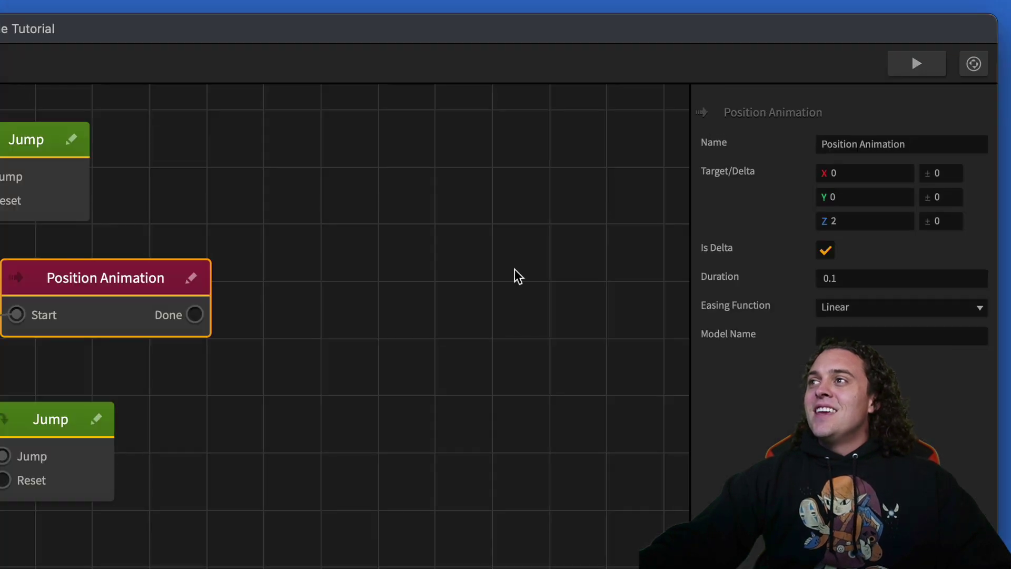
{"action": "left_click", "coordinate": [865, 220]}
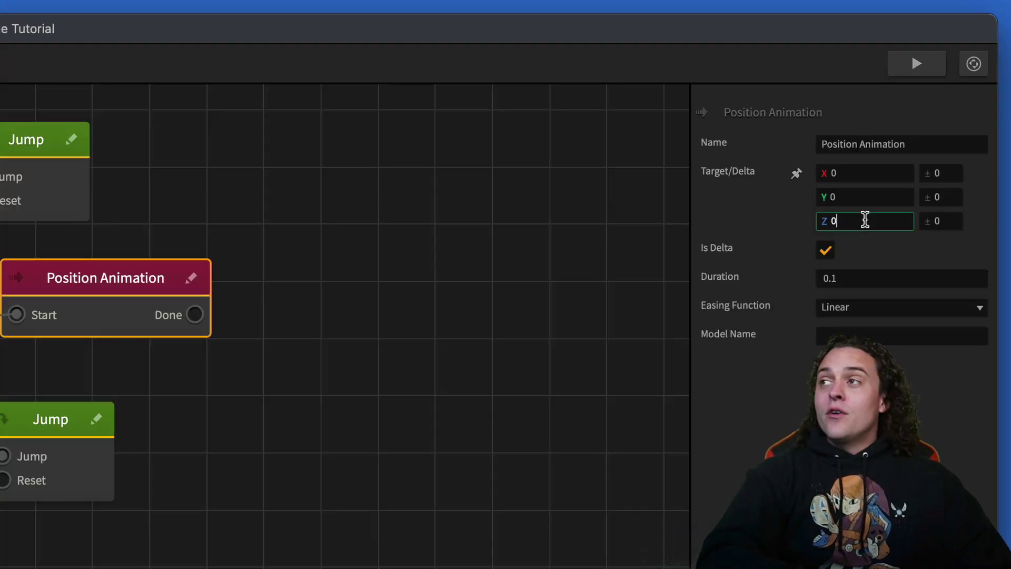
{"action": "left_click", "coordinate": [864, 176]}
{"action": "key", "text": "BackSpace"}
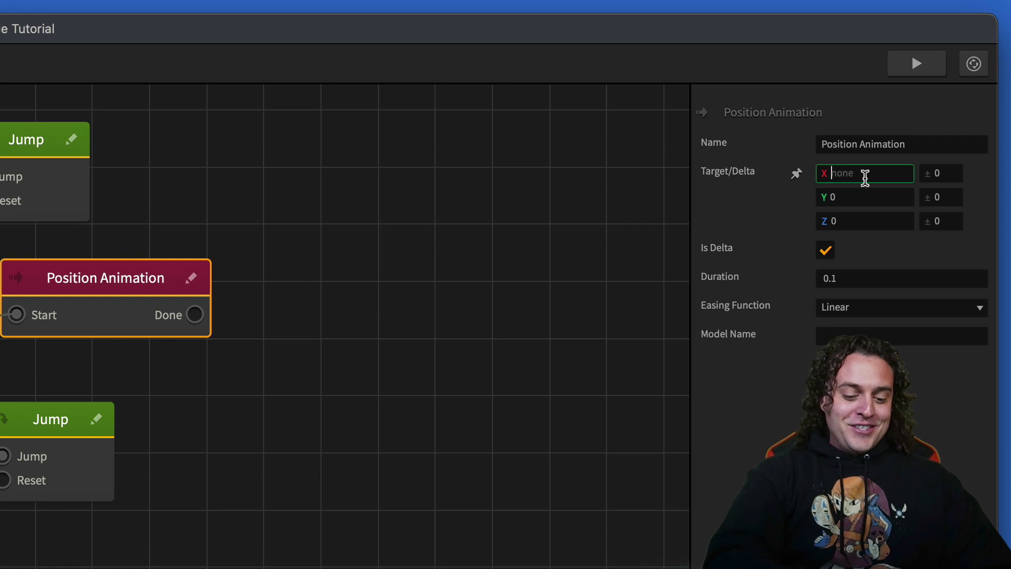
{"action": "type", "text": "-2"}
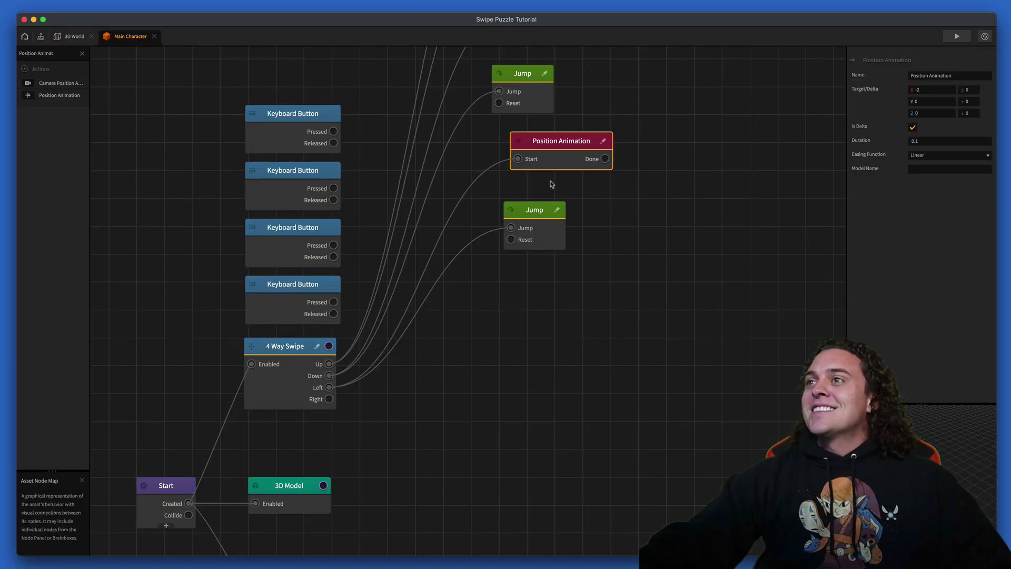
Duplicate the third Position Animation and Jump pair, connect the copies to the 4 Way Swipe's Right output, and align them below
{"action": "left_click_drag", "start_coordinate": [577, 245], "coordinate": [549, 164]}
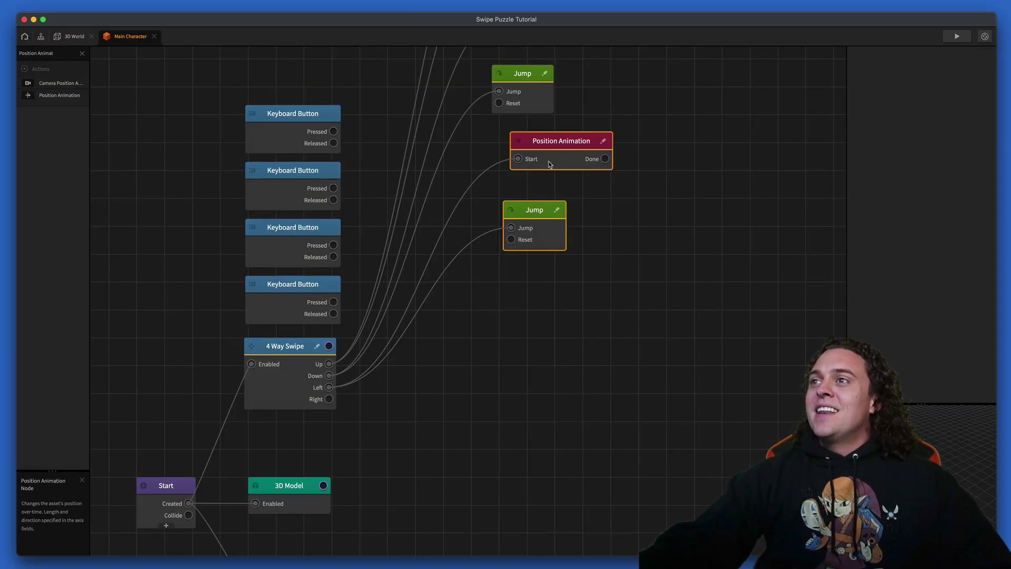
{"action": "key", "text": "super+d"}
{"action": "left_click_drag", "start_coordinate": [669, 150], "coordinate": [582, 281]}
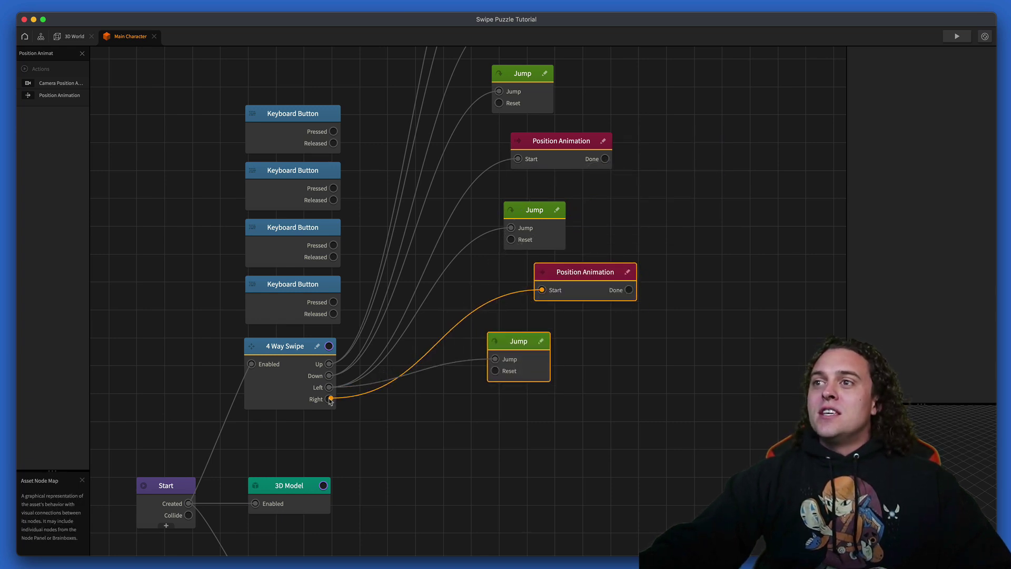
{"action": "left_click", "coordinate": [590, 360]}
{"action": "left_click_drag", "start_coordinate": [582, 273], "coordinate": [545, 281]}
{"action": "left_click_drag", "start_coordinate": [519, 341], "coordinate": [540, 346]}
Set the fourth Position Animation node's Target/Delta X to 2
{"action": "left_click", "coordinate": [544, 288]}
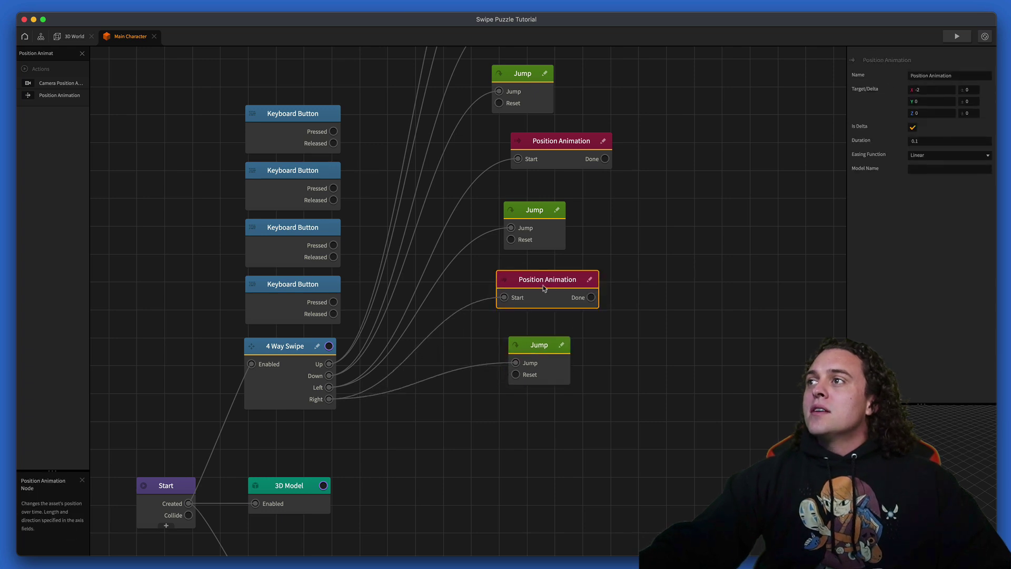
{"action": "left_click", "coordinate": [917, 91]}
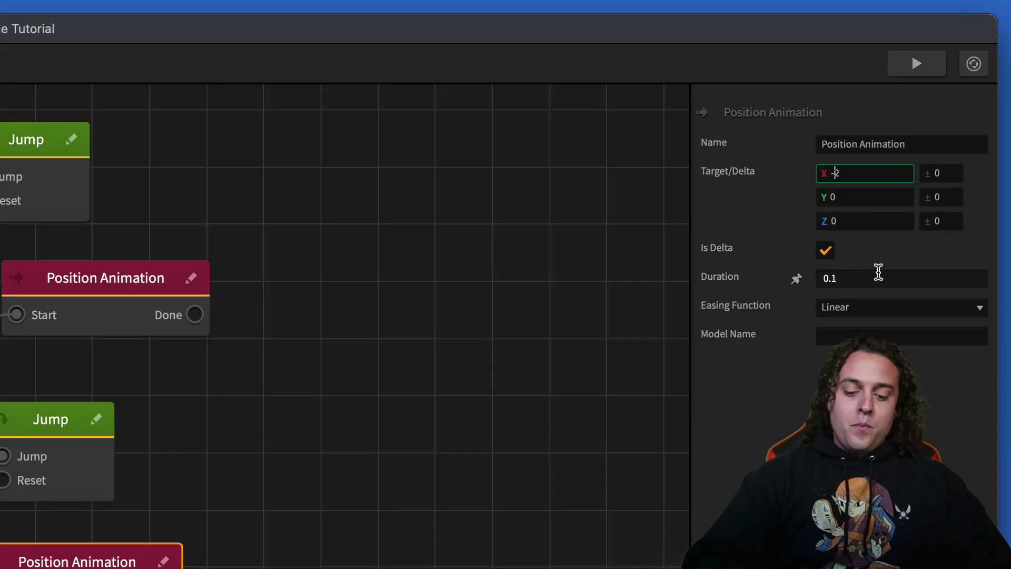
{"action": "key", "text": "BackSpace"}
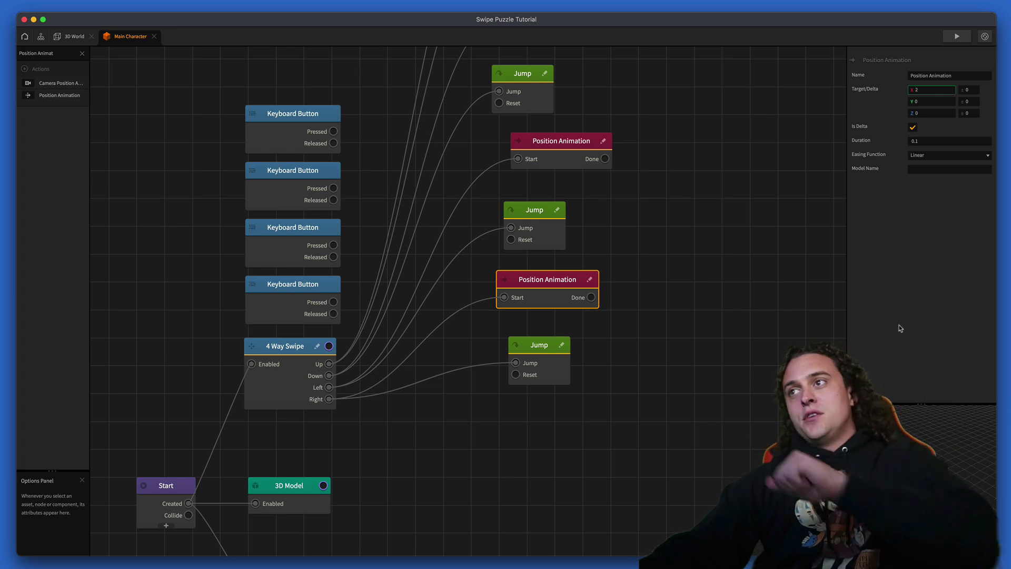
{"action": "left_click", "coordinate": [700, 356]}
Connect the Pressed outputs of the first and second Keyboard Button nodes to the first and second Position Animation and Jump pairs respectively
{"action": "scroll", "coordinate": [733, 368], "scroll_direction": "up", "scroll_amount": 5}
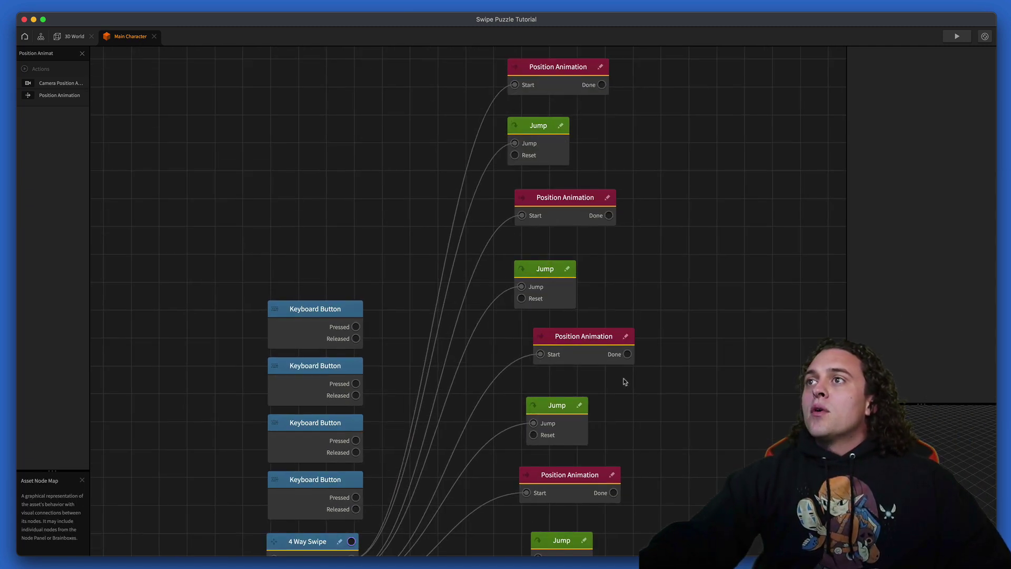
{"action": "left_click_drag", "start_coordinate": [356, 327], "coordinate": [514, 84]}
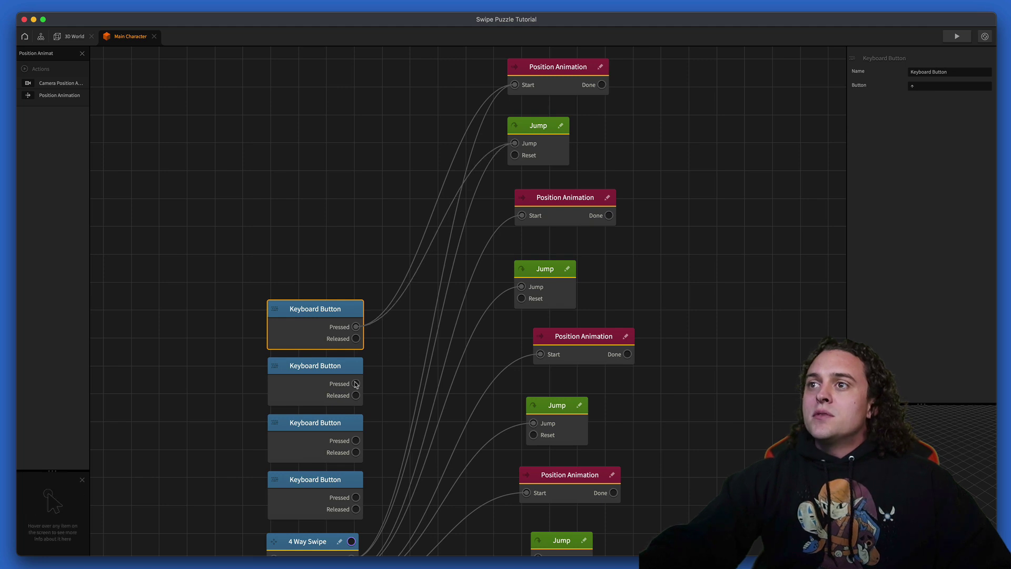
{"action": "left_click_drag", "start_coordinate": [357, 384], "coordinate": [376, 374]}
{"action": "left_click_drag", "start_coordinate": [512, 219], "coordinate": [514, 217]}
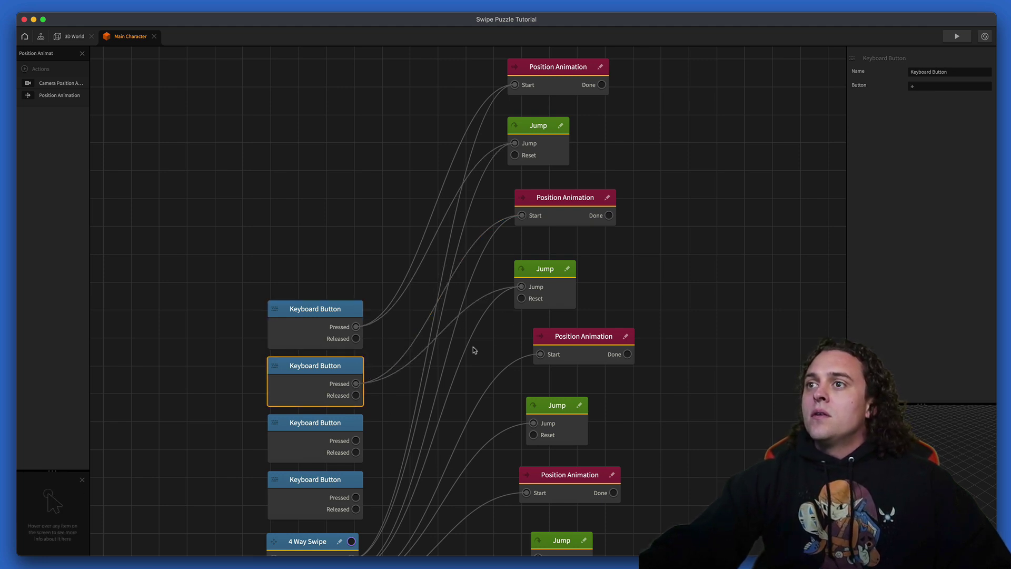
Connect the Pressed outputs of the third and fourth Keyboard Button nodes to the third and fourth Position Animation and Jump pairs respectively
{"action": "left_click_drag", "start_coordinate": [356, 441], "coordinate": [433, 405]}
{"action": "left_click_drag", "start_coordinate": [540, 358], "coordinate": [541, 354]}
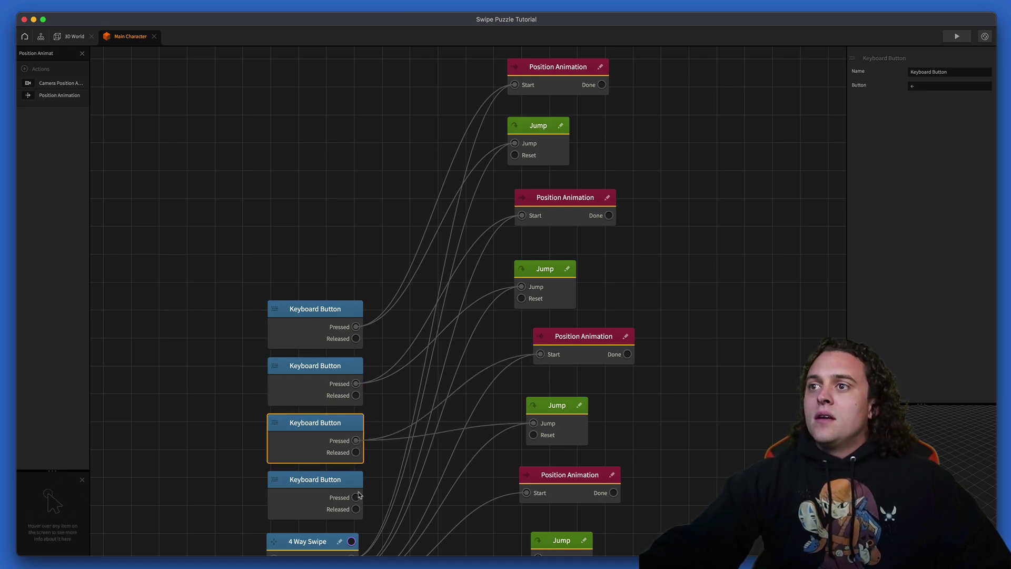
{"action": "left_click_drag", "start_coordinate": [357, 497], "coordinate": [527, 493]}
{"action": "scroll", "coordinate": [493, 394], "scroll_direction": "down", "scroll_amount": 5}
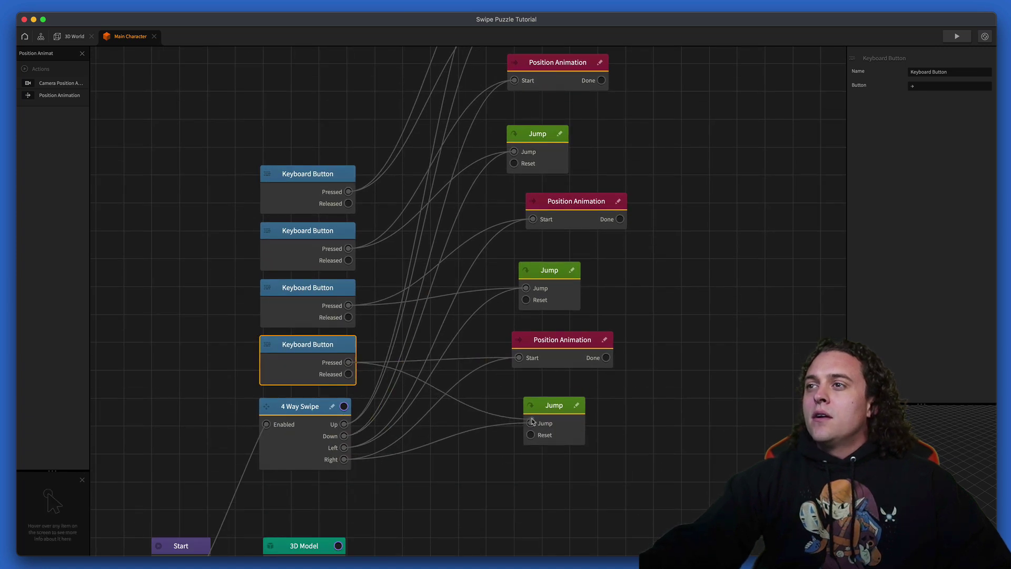
{"action": "left_click", "coordinate": [614, 526]}
Find the Defeat node in the node library and add it to the node map below the Health and Win nodes
{"action": "scroll", "coordinate": [551, 506], "scroll_direction": "down", "scroll_amount": 6}
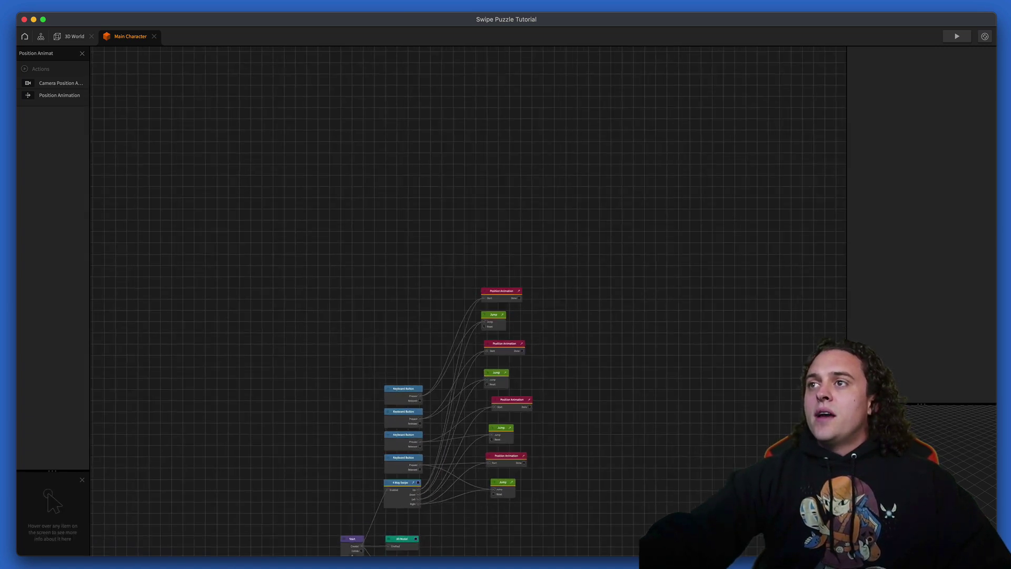
{"action": "scroll", "coordinate": [573, 460], "scroll_direction": "down", "scroll_amount": 5}
{"action": "scroll", "coordinate": [539, 334], "scroll_direction": "up", "scroll_amount": 4}
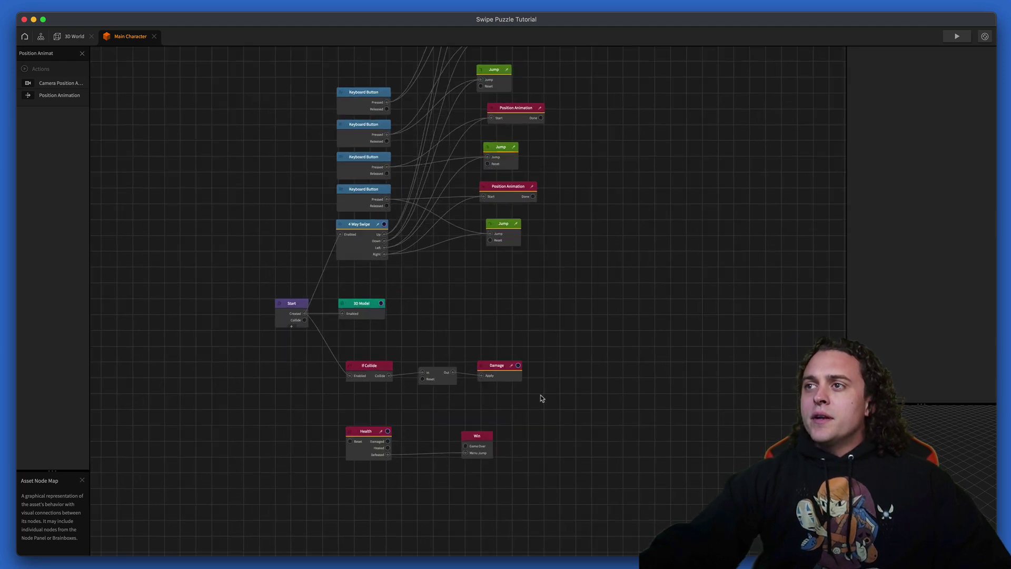
{"action": "scroll", "coordinate": [524, 455], "scroll_direction": "up", "scroll_amount": 3}
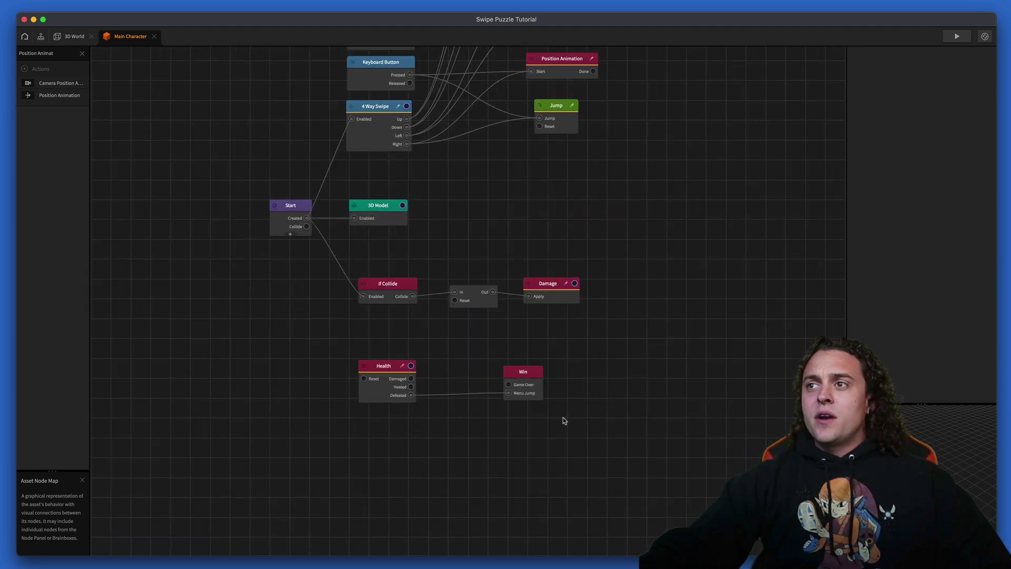
{"action": "left_click", "coordinate": [117, 104]}
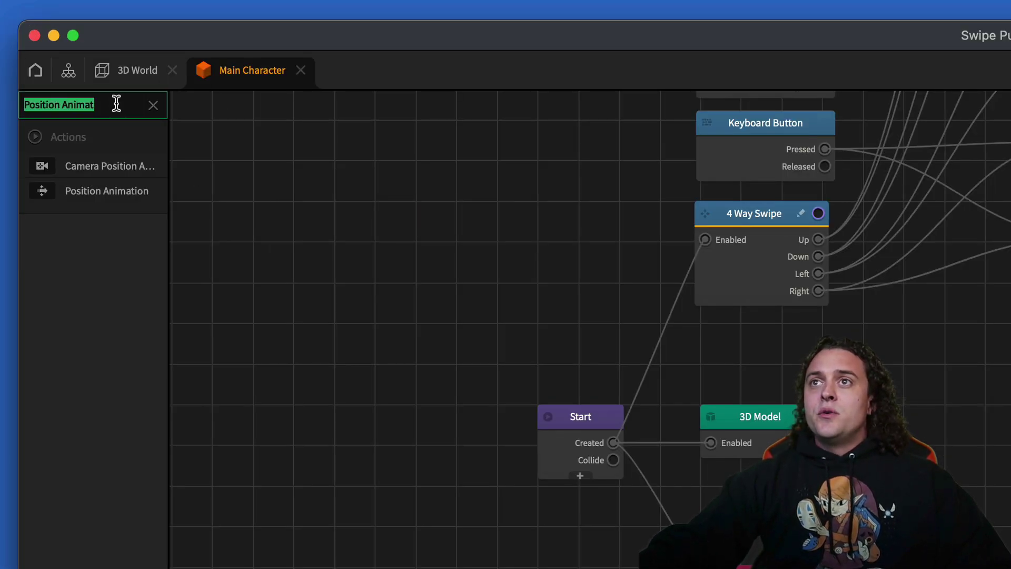
{"action": "type", "text": "defeated"}
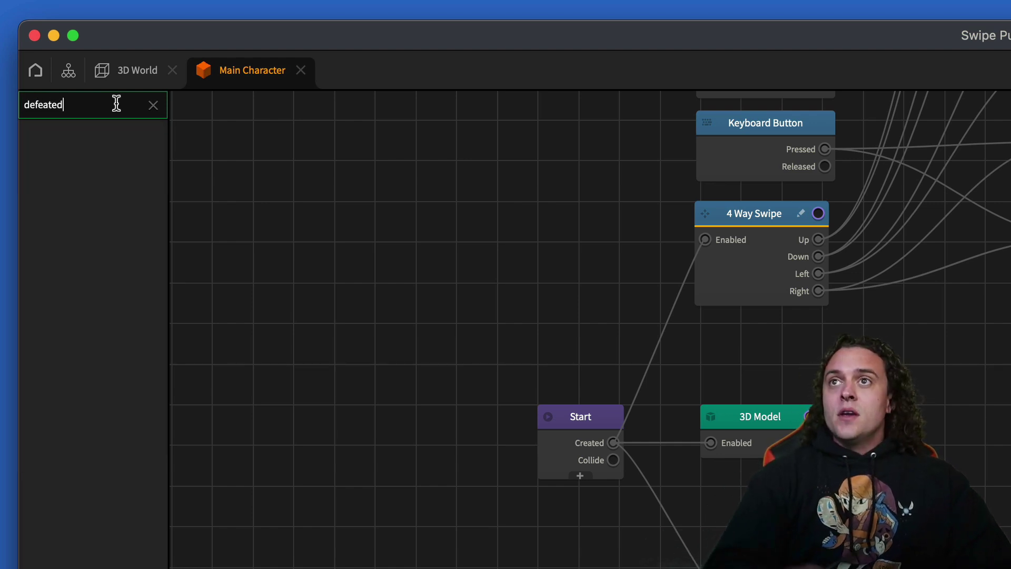
{"action": "key", "text": "BackSpace"}
{"action": "key", "text": "BackSpace"}
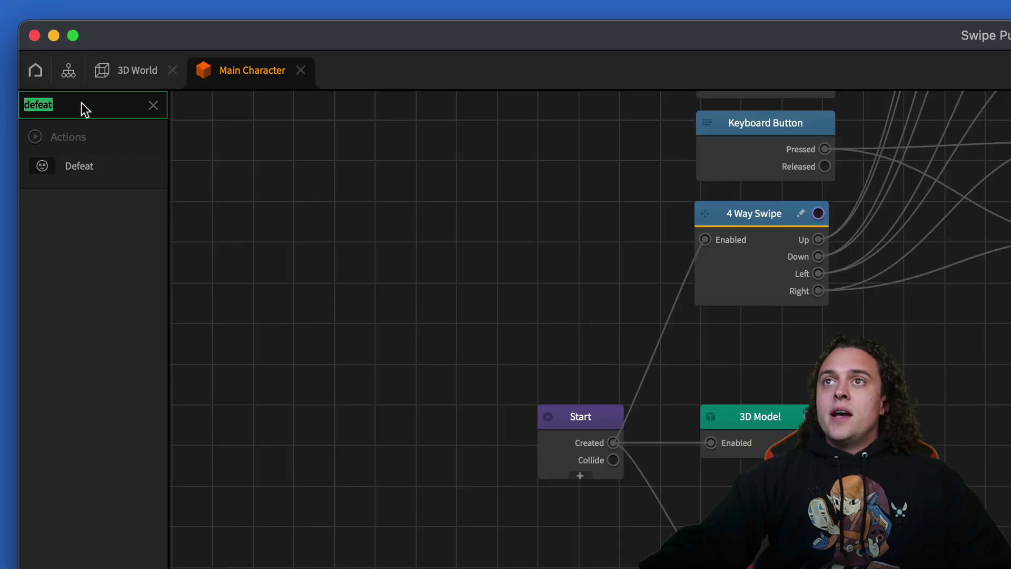
Add a second If Collide node below the Health node and place the Defeat node beside it
{"action": "type", "text": "if collide"}
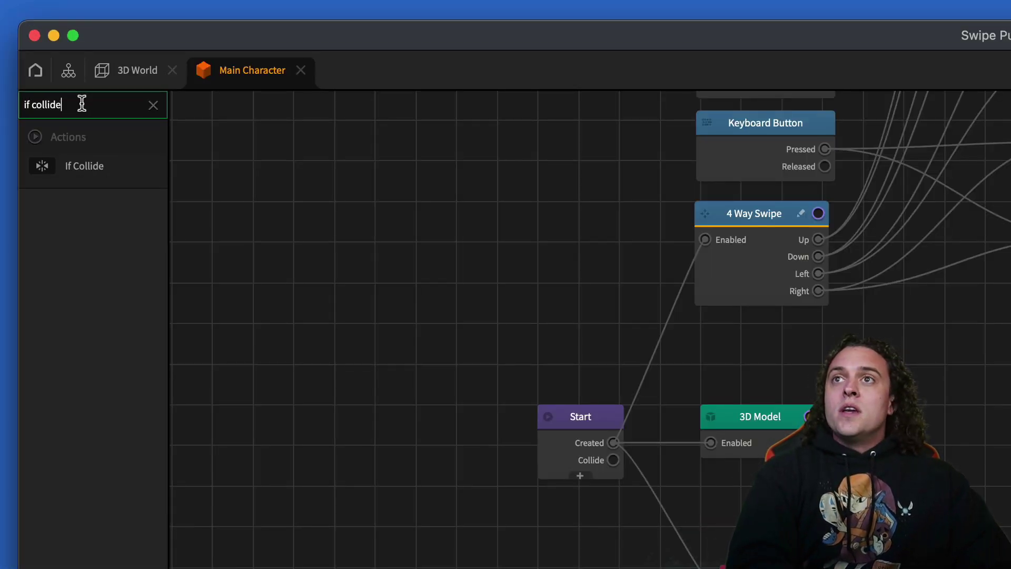
{"action": "left_click_drag", "start_coordinate": [97, 161], "coordinate": [759, 568]}
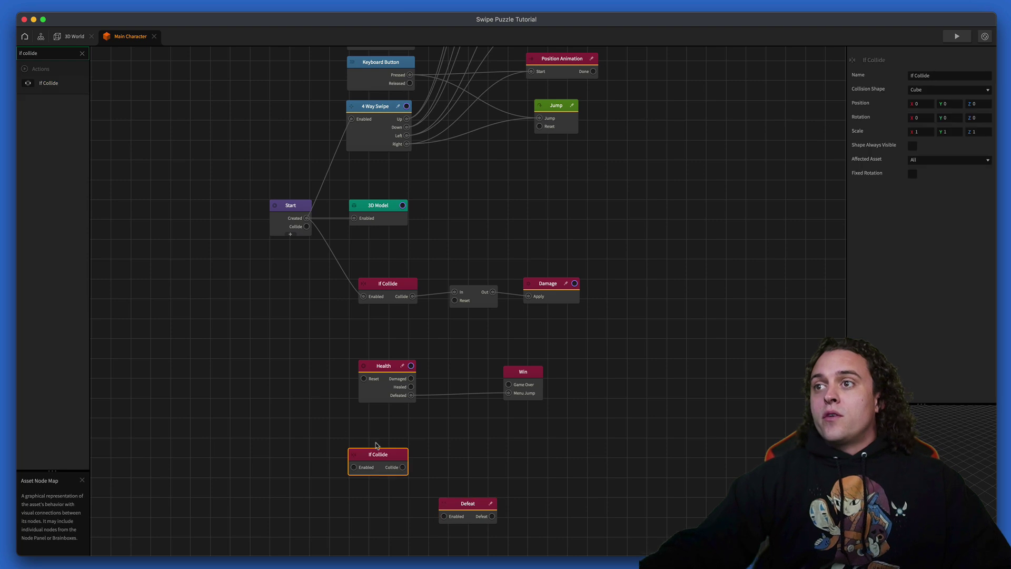
{"action": "left_click_drag", "start_coordinate": [466, 504], "coordinate": [503, 475]}
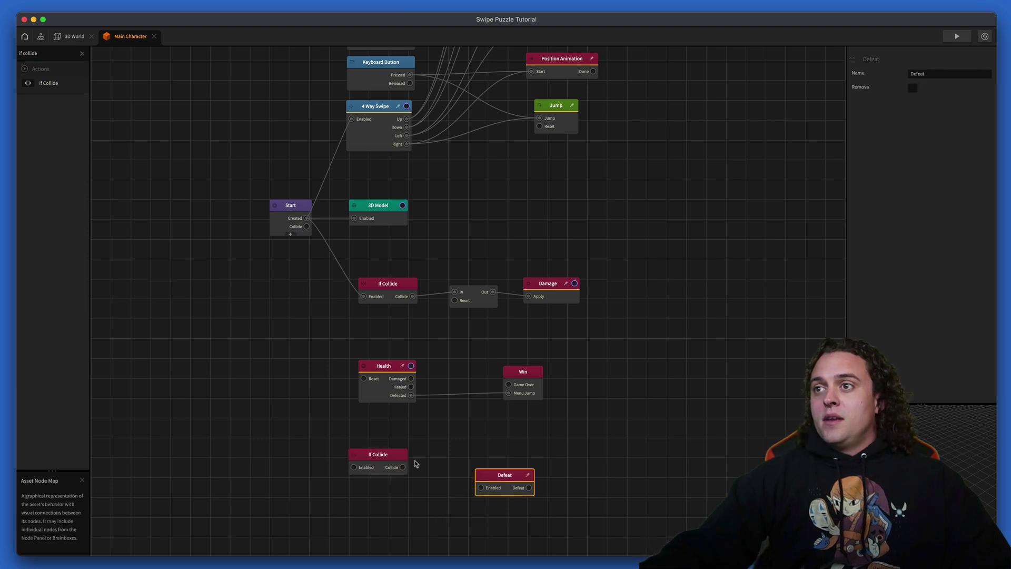
Line up the second If Collide node with the Defeat node and add a Debris Explosion node beside them
{"action": "left_click_drag", "start_coordinate": [371, 454], "coordinate": [416, 483]}
{"action": "left_click", "coordinate": [504, 477]}
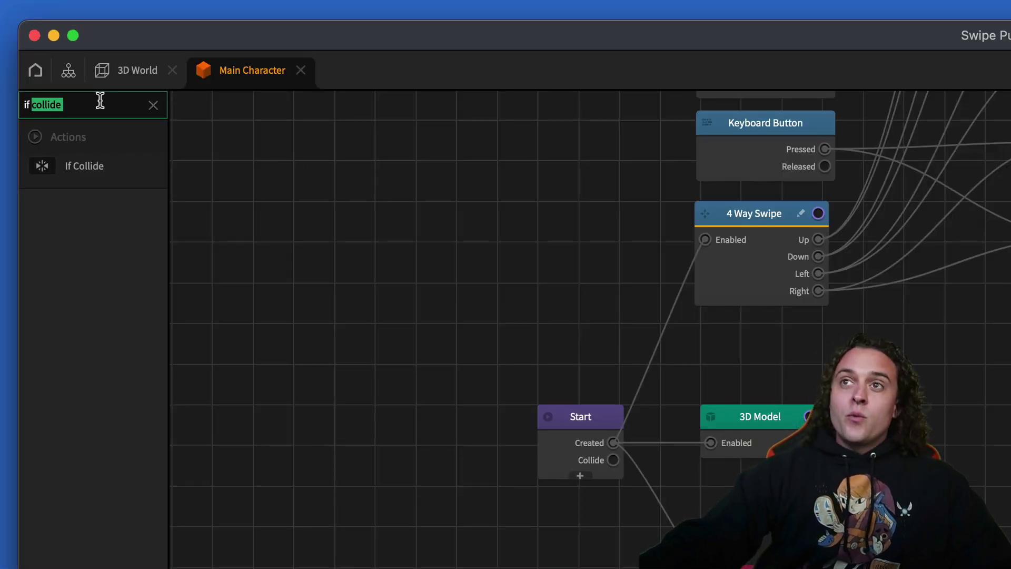
{"action": "key", "text": "super+a"}
{"action": "type", "text": "debr"}
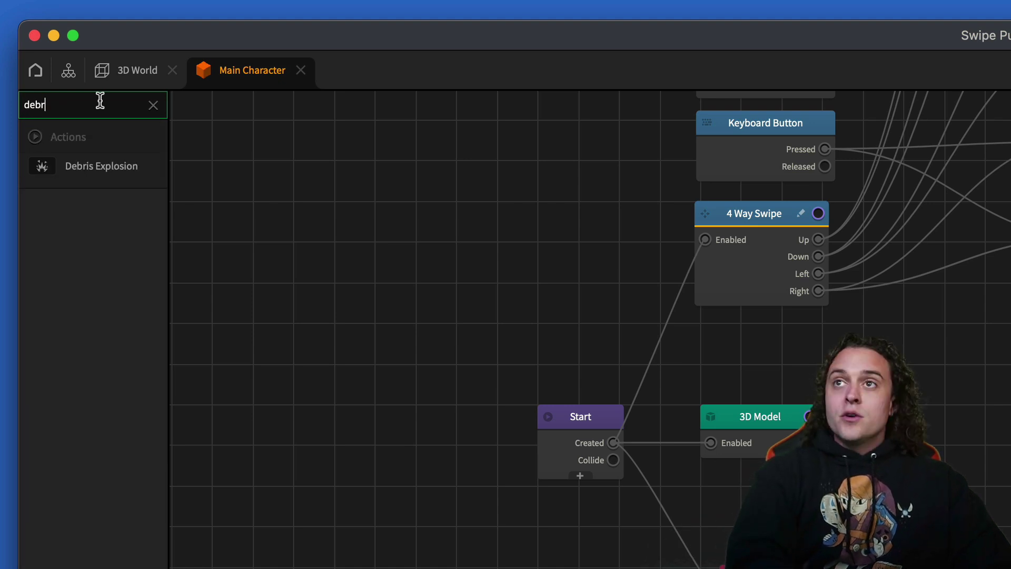
{"action": "type", "text": "is"}
{"action": "left_click", "coordinate": [102, 168]}
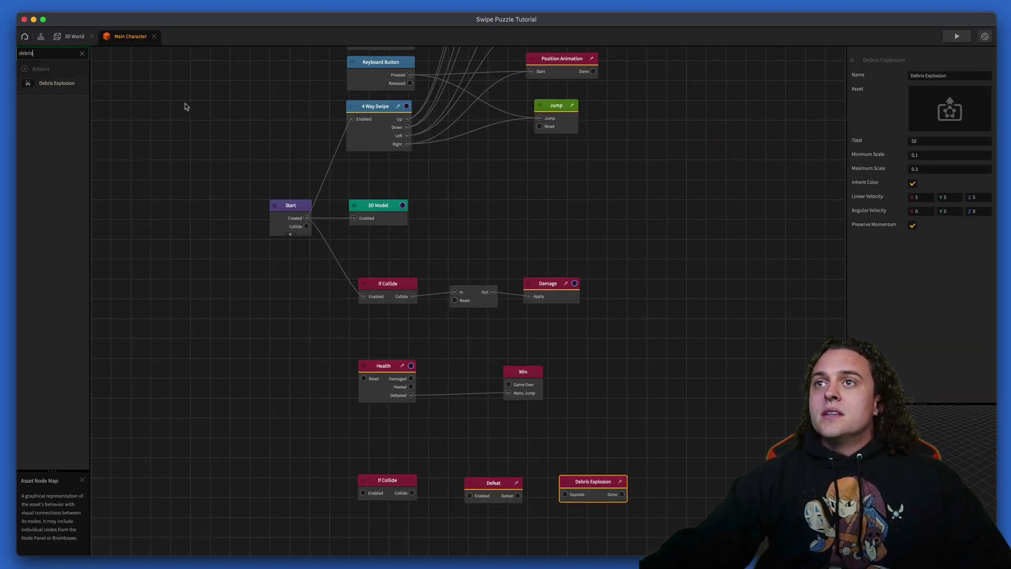
Find the Delay node in the node library and add it between the Defeat and Debris Explosion nodes
{"action": "double_click", "coordinate": [35, 53]}
{"action": "type", "text": "de"}
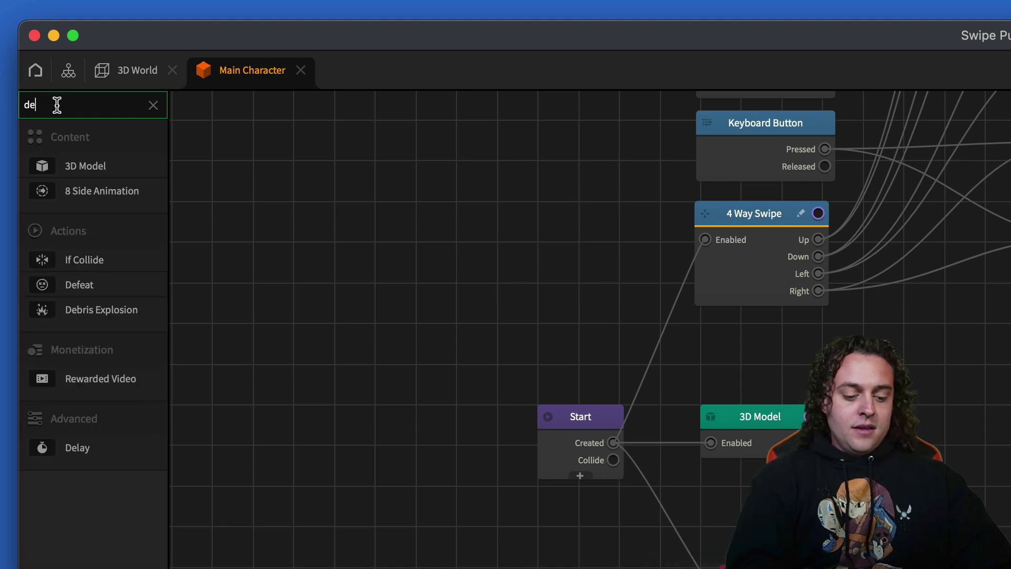
{"action": "type", "text": "lay eve"}
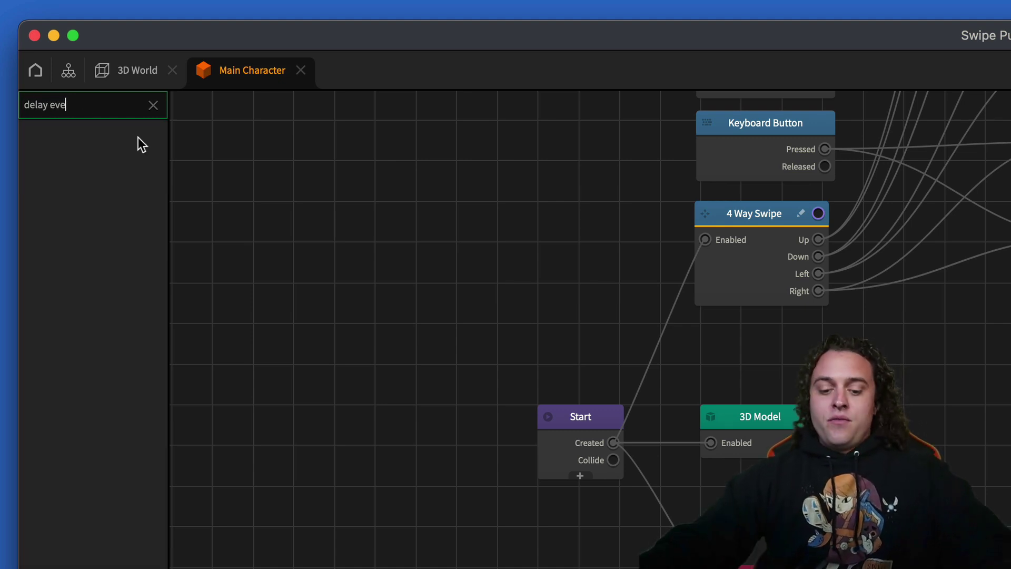
{"action": "key", "text": "BackSpace"}
{"action": "key", "text": "BackSpace"}
{"action": "left_click", "coordinate": [94, 161]}
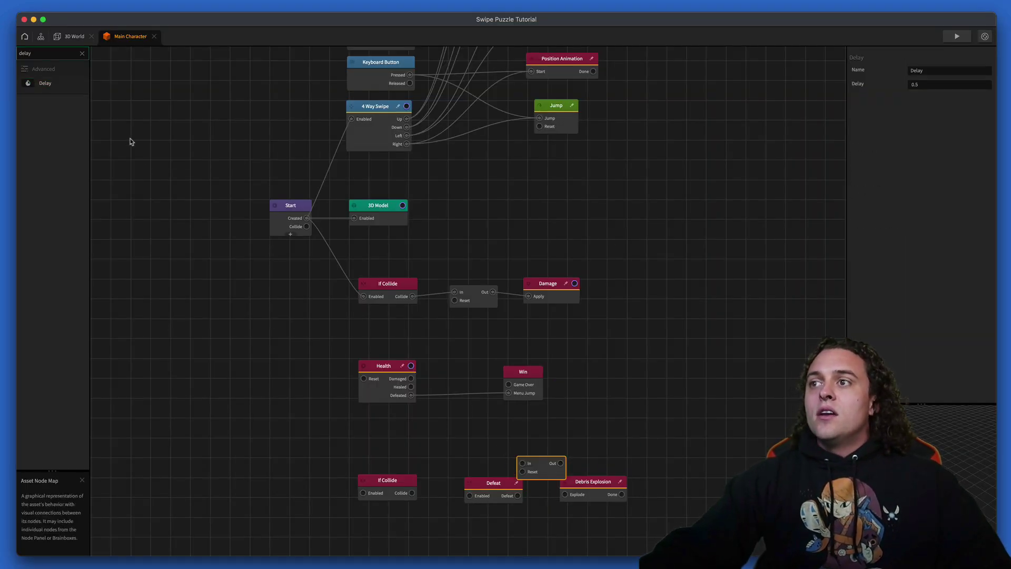
Find the Event node in the node library and place it beyond the Debris Explosion node
{"action": "double_click", "coordinate": [57, 52]}
{"action": "type", "text": "event"}
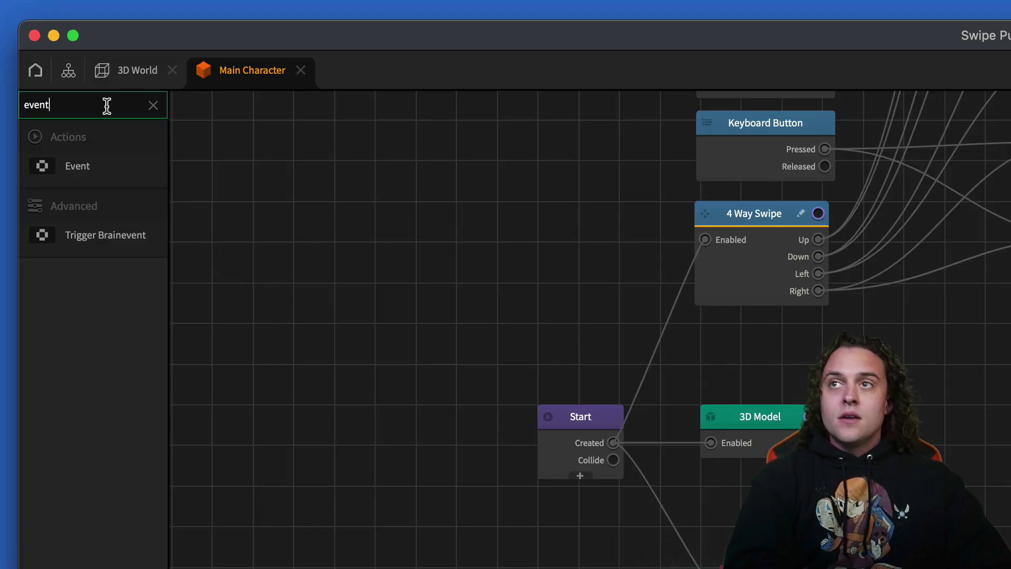
{"action": "left_click", "coordinate": [80, 166]}
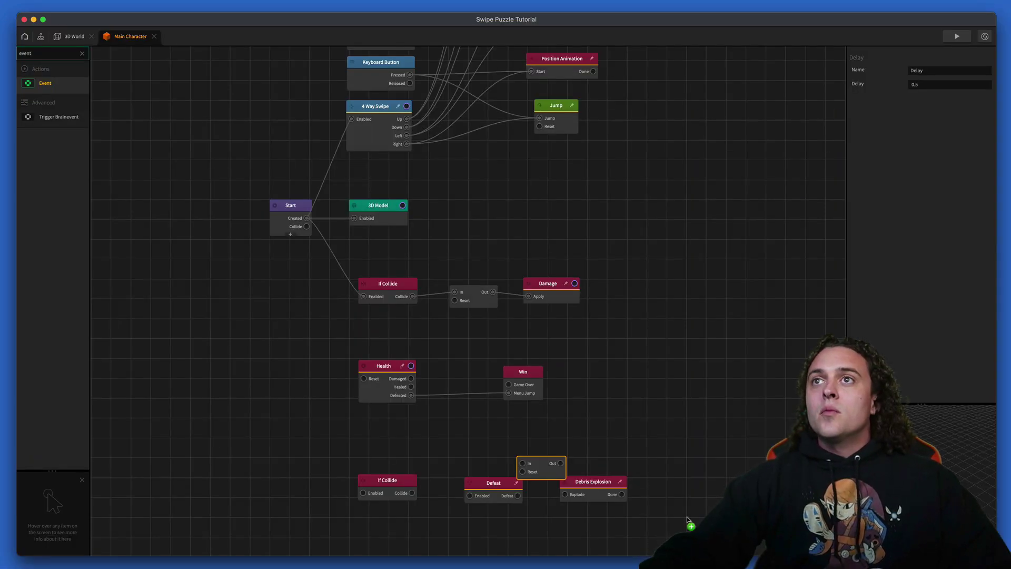
Connect the Start node's Created output to the second If Collide node and set its Affected Asset to Enemy
{"action": "scroll", "coordinate": [607, 451], "scroll_direction": "down", "scroll_amount": 3}
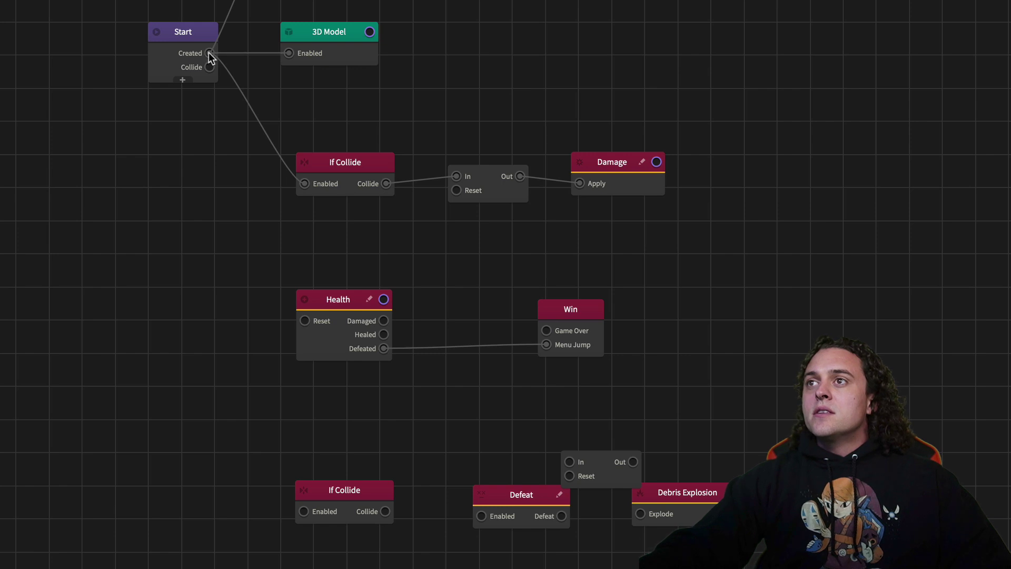
{"action": "left_click_drag", "start_coordinate": [209, 54], "coordinate": [302, 512]}
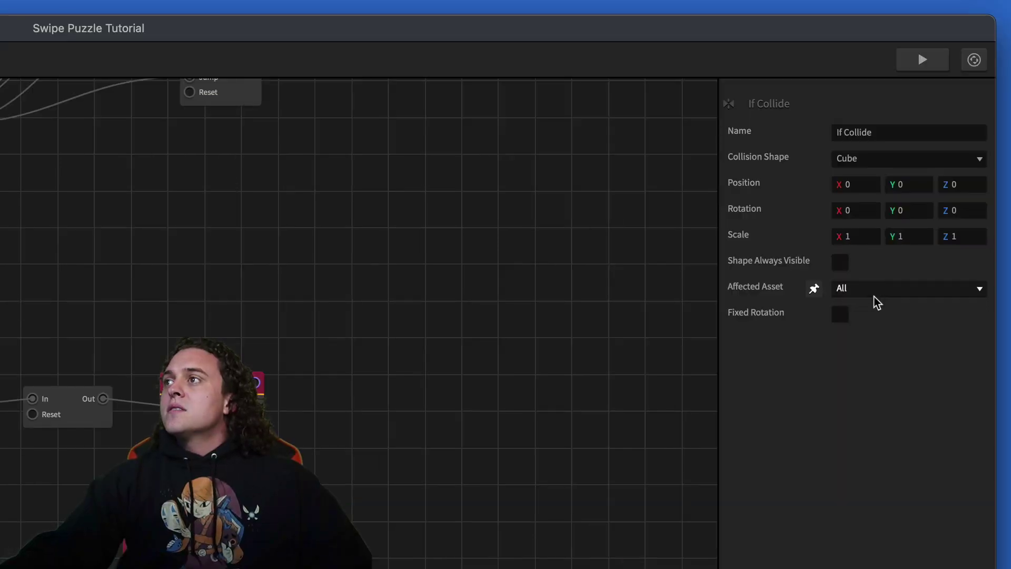
{"action": "left_click", "coordinate": [876, 289]}
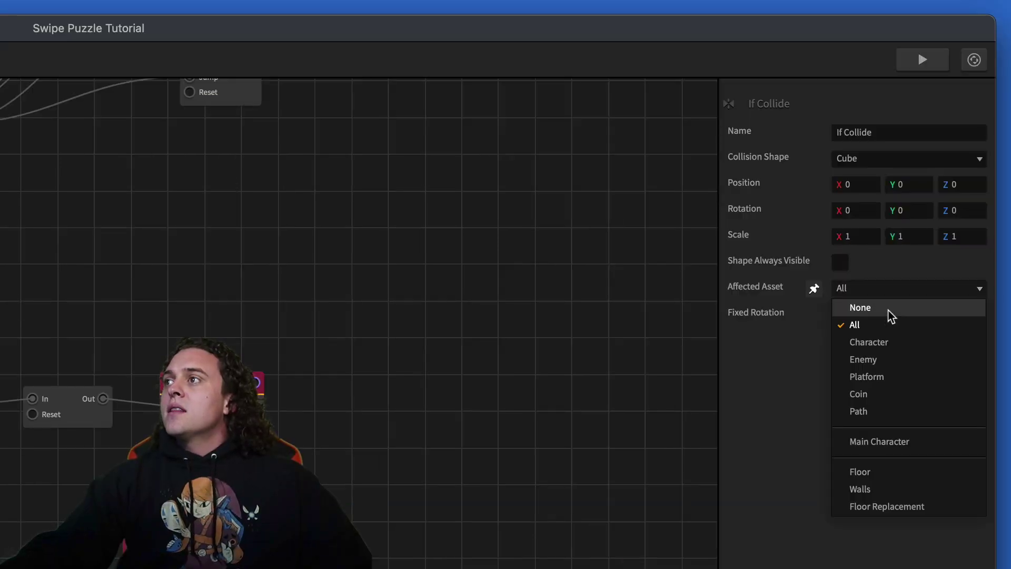
{"action": "left_click", "coordinate": [900, 362]}
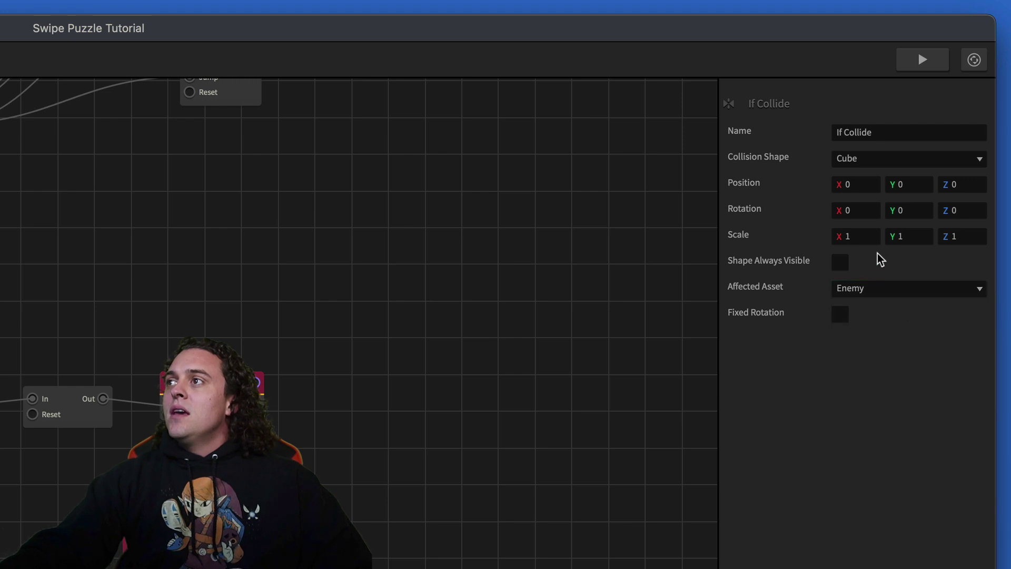
Set the second If Collide node's collision shape scale to 1.1 on the X, Y and Z axes
{"action": "left_click", "coordinate": [866, 241]}
{"action": "type", "text": "1.1"}
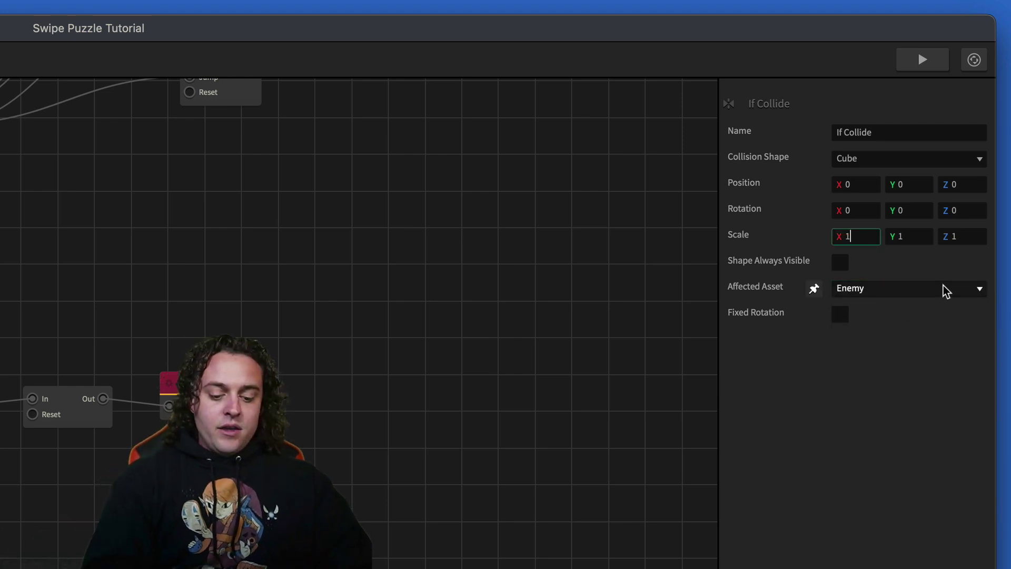
{"action": "key", "text": "Tab"}
{"action": "type", "text": "1."}
{"action": "key", "text": "Tab"}
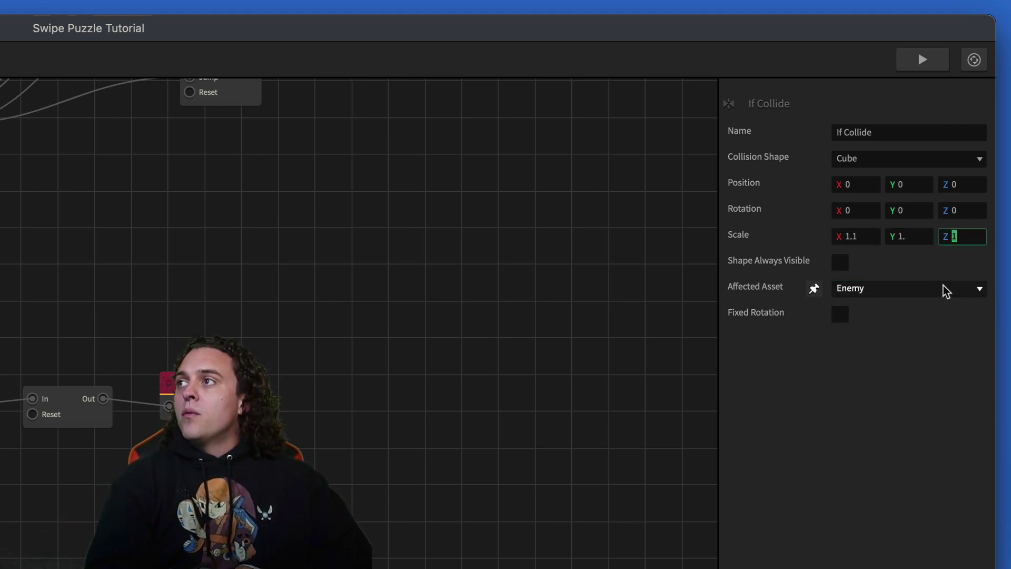
{"action": "key", "text": "shift+Tab"}
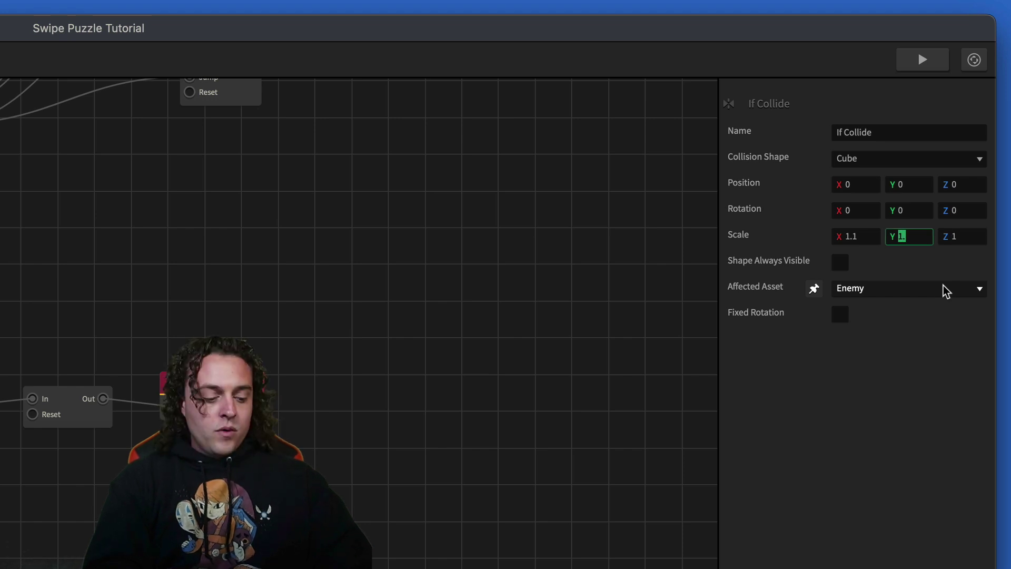
{"action": "type", "text": "1.1"}
{"action": "key", "text": "Tab"}
{"action": "type", "text": "1.1"}
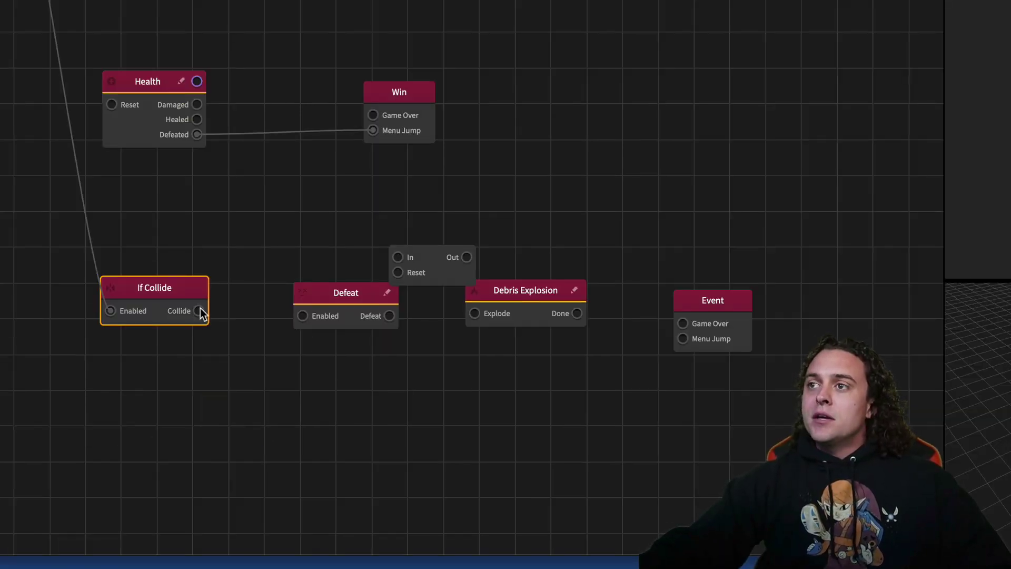
Connect the second If Collide's Collide output to Defeat and Debris Explosion, spreading the Defeat, Delay and Debris Explosion nodes apart
{"action": "left_click_drag", "start_coordinate": [209, 312], "coordinate": [321, 234]}
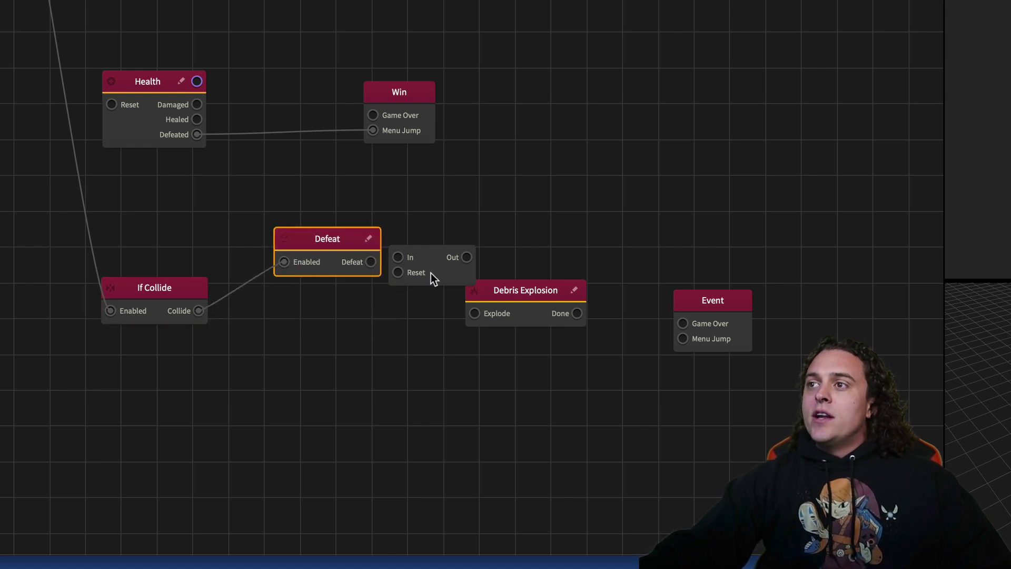
{"action": "left_click_drag", "start_coordinate": [457, 256], "coordinate": [528, 253]}
{"action": "left_click_drag", "start_coordinate": [535, 293], "coordinate": [354, 403]}
{"action": "left_click_drag", "start_coordinate": [199, 310], "coordinate": [302, 426]}
{"action": "left_click", "coordinate": [327, 413]}
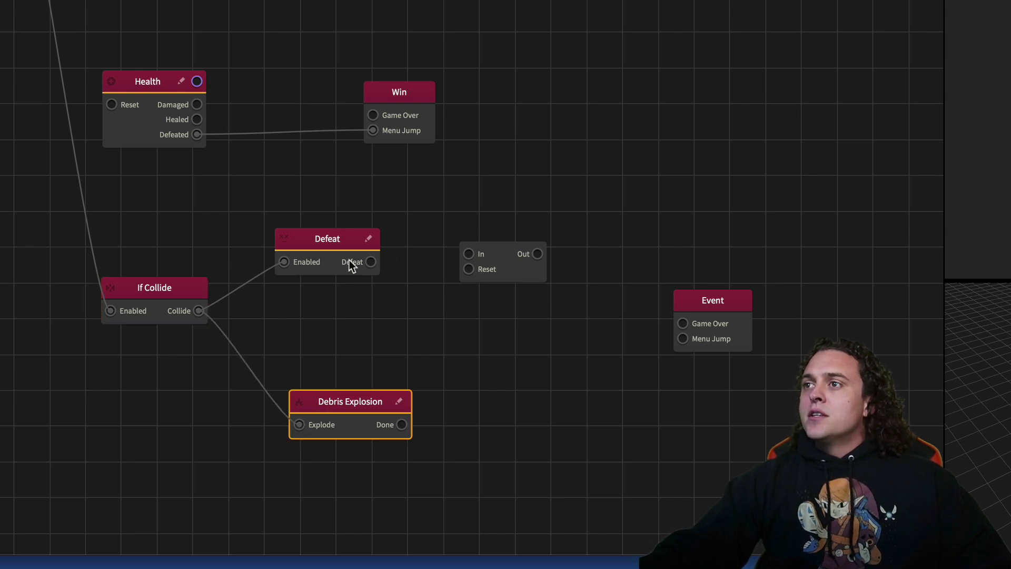
Wire the Defeat output through the Delay to the Event node's Menu Jump and rename the Event node Game Over
{"action": "left_click_drag", "start_coordinate": [371, 262], "coordinate": [467, 260]}
{"action": "left_click_drag", "start_coordinate": [536, 254], "coordinate": [693, 347]}
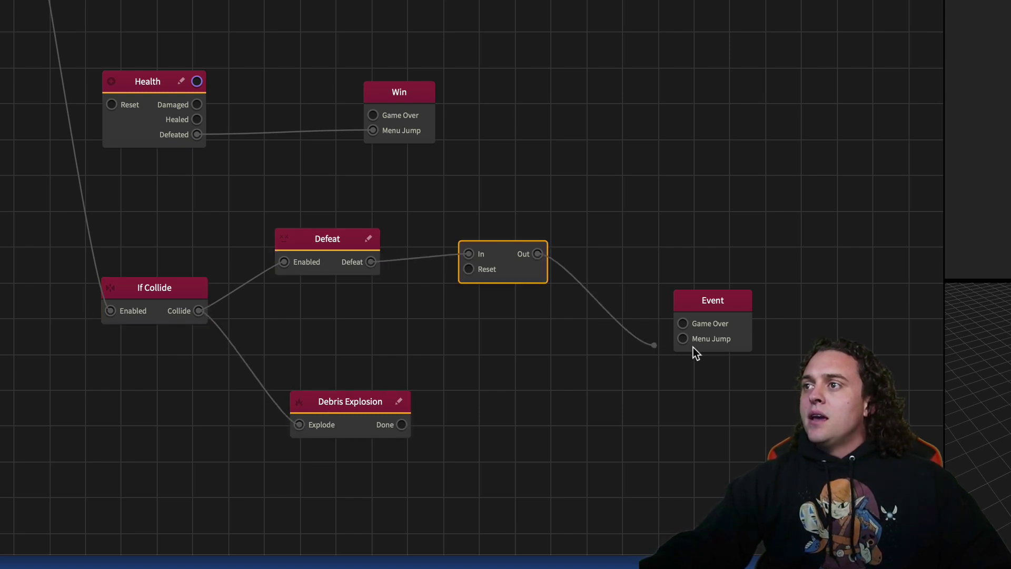
{"action": "left_click_drag", "start_coordinate": [710, 310], "coordinate": [678, 274]}
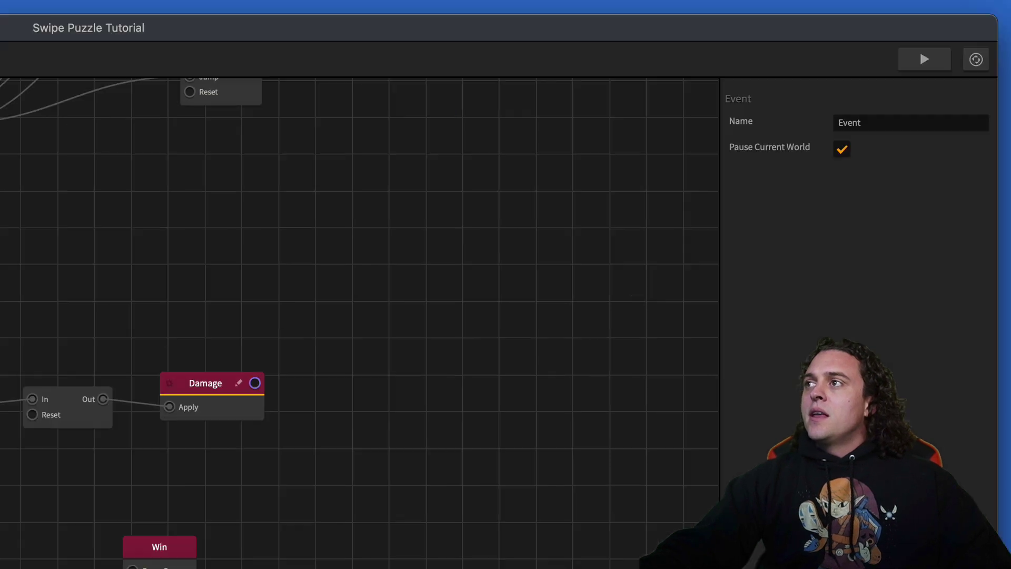
{"action": "double_click", "coordinate": [893, 122]}
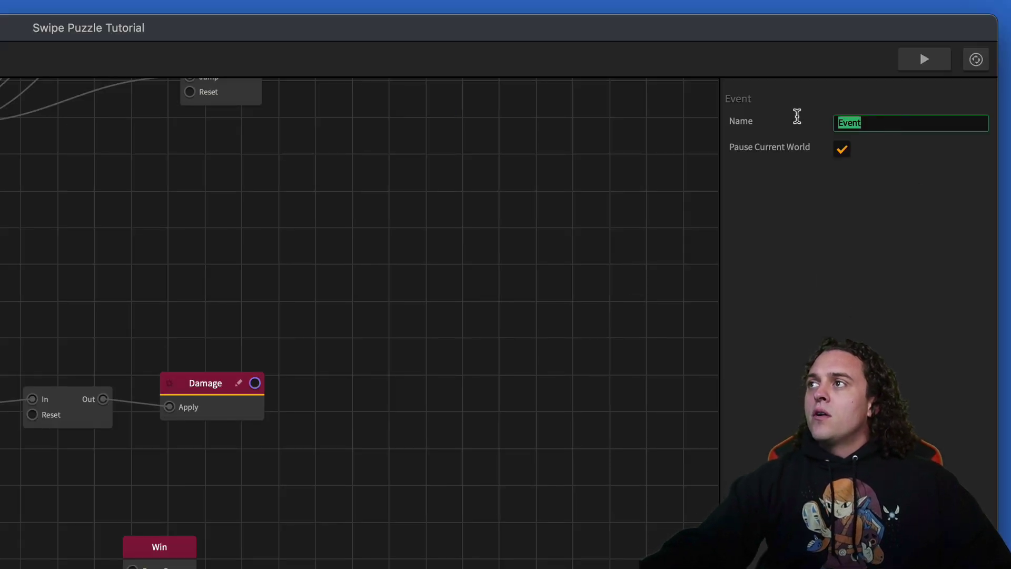
{"action": "type", "text": "Game Over"}
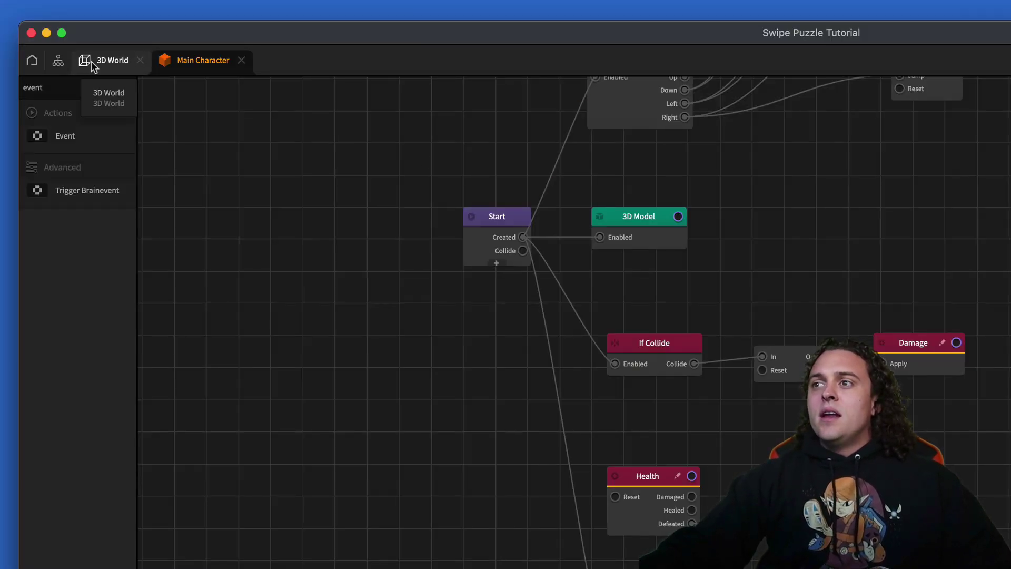
In the project's top-level node map, move the UI Screen away from 3D World, duplicate it and rename the copy Game Over UI
{"action": "left_click", "coordinate": [79, 61]}
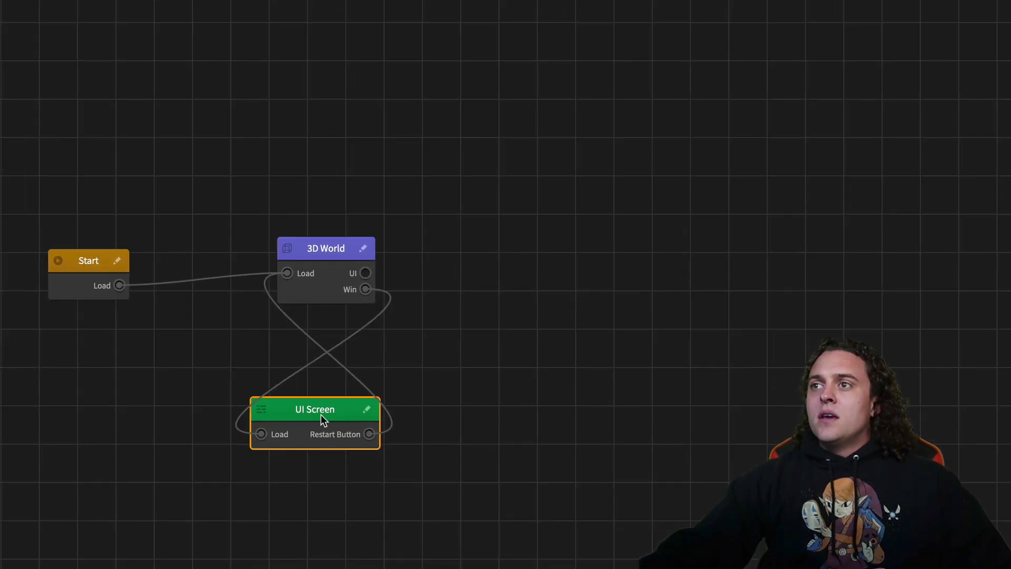
{"action": "left_click_drag", "start_coordinate": [321, 414], "coordinate": [621, 213]}
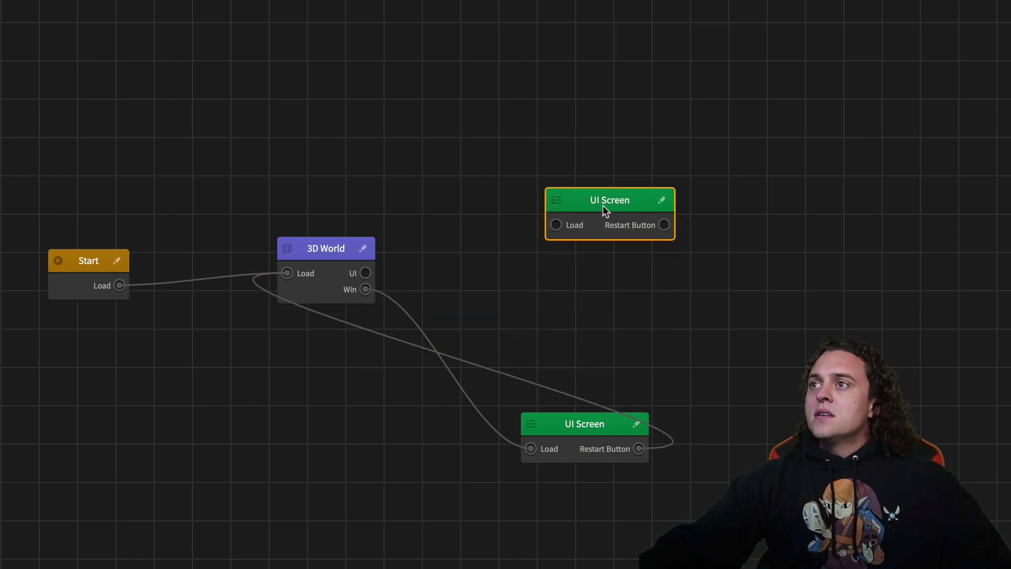
{"action": "left_click", "coordinate": [824, 144]}
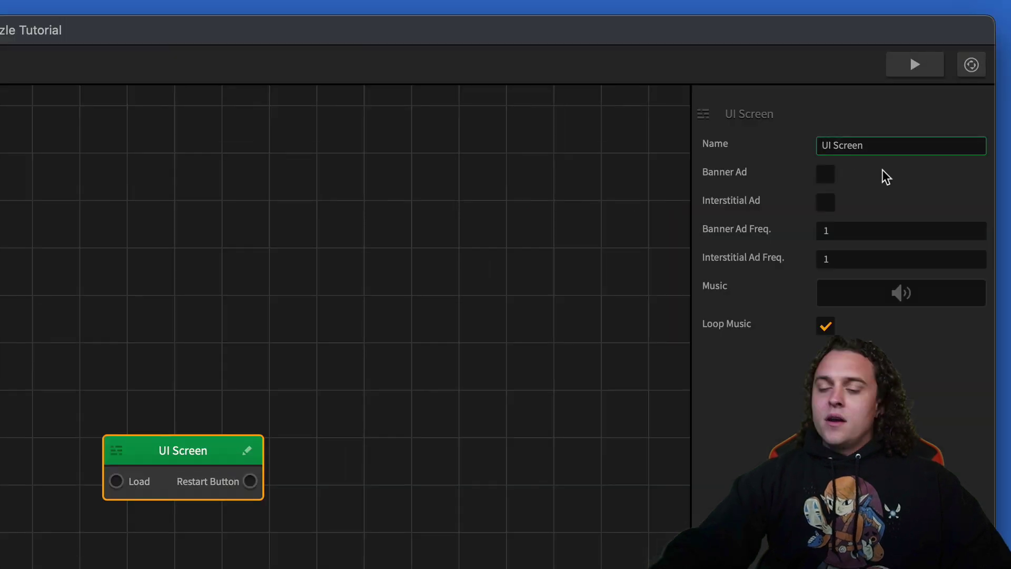
{"action": "type", "text": "Game Over"}
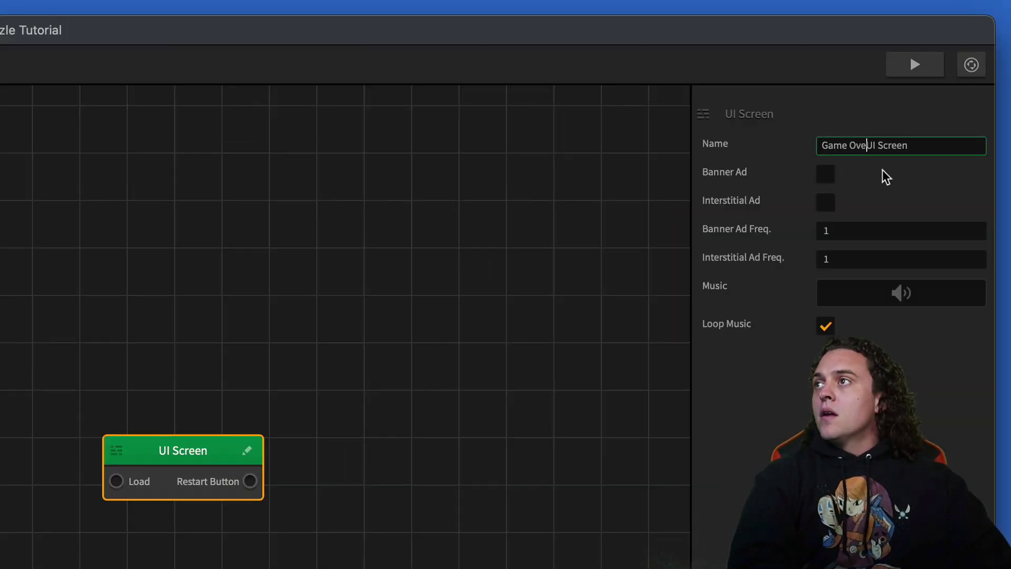
{"action": "left_click", "coordinate": [932, 147]}
{"action": "key", "text": "BackSpace"}
{"action": "key", "text": "BackSpace"}
{"action": "key", "text": "BackSpace"}
{"action": "key", "text": "BackSpace"}
{"action": "key", "text": "BackSpace"}
{"action": "key", "text": "BackSpace"}
{"action": "key", "text": "BackSpace"}
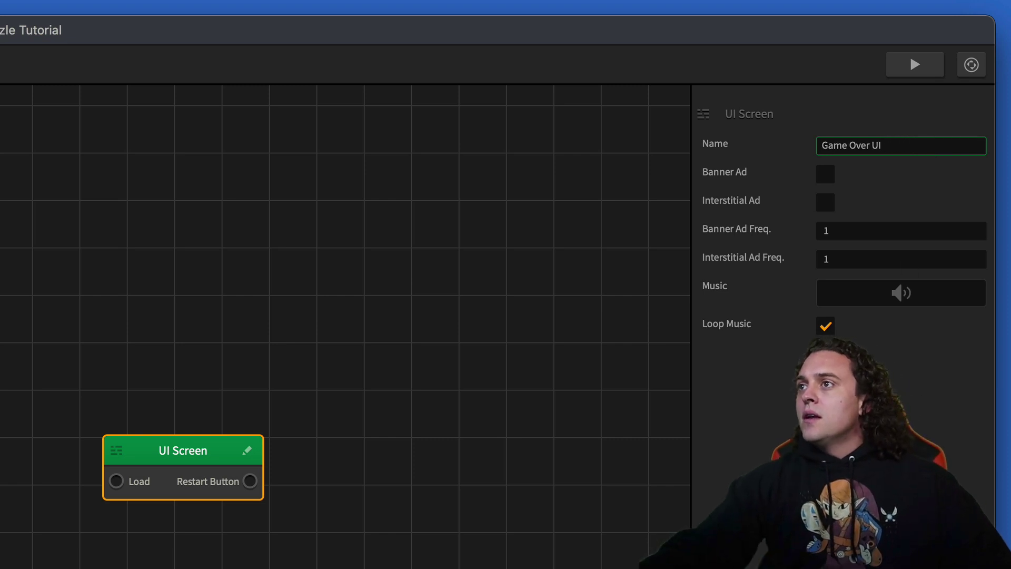
{"action": "left_click_drag", "start_coordinate": [793, 194], "coordinate": [857, 238]}
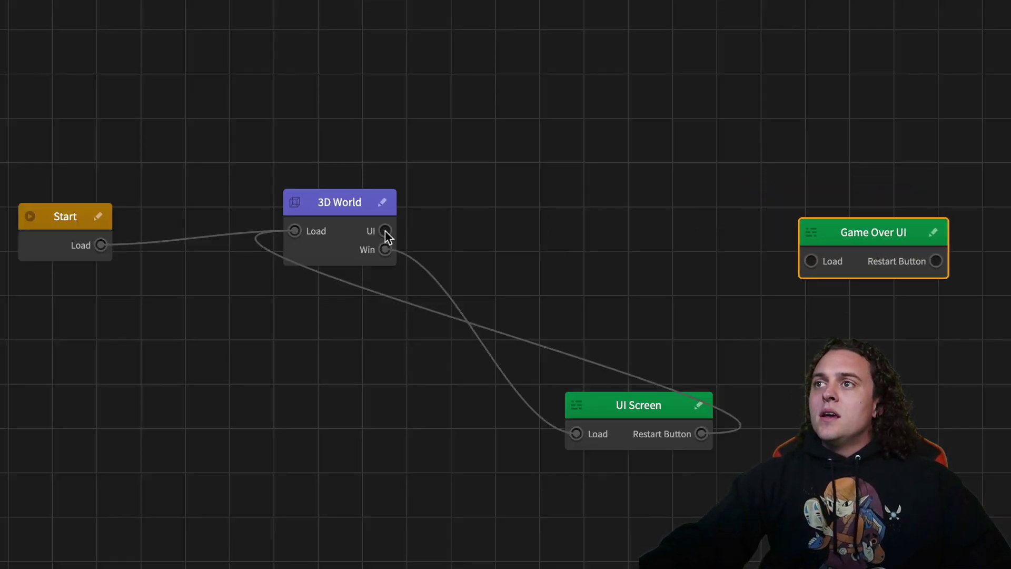
Add a new UI Screen node beside the 3D World node and connect 3D World's UI output to its Load input
{"action": "right_click", "coordinate": [497, 205]}
{"action": "left_click", "coordinate": [579, 254]}
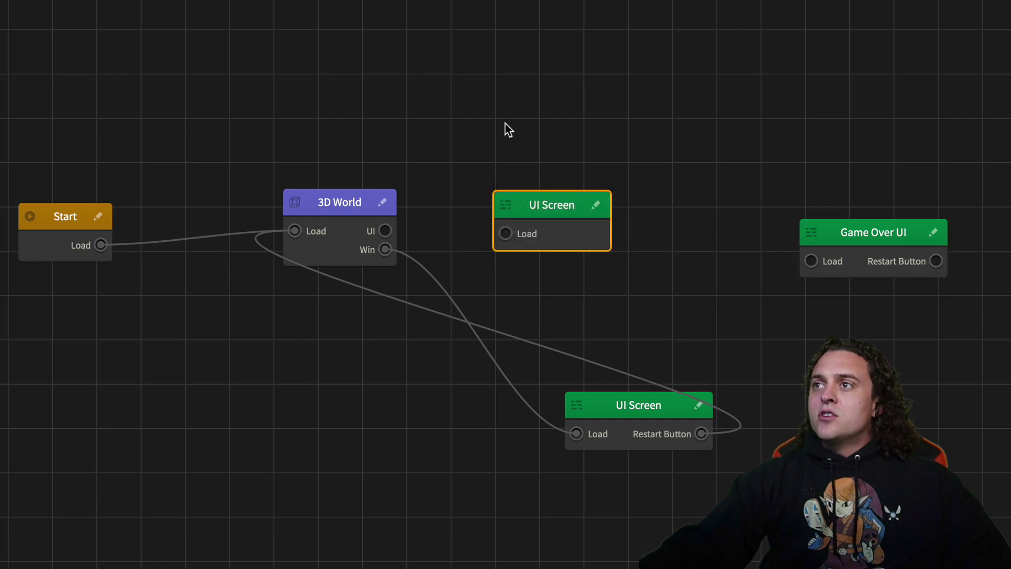
{"action": "left_click", "coordinate": [395, 235]}
Rename the new UI Screen node connected to 3D World as World 1 UI
{"action": "left_click", "coordinate": [563, 210]}
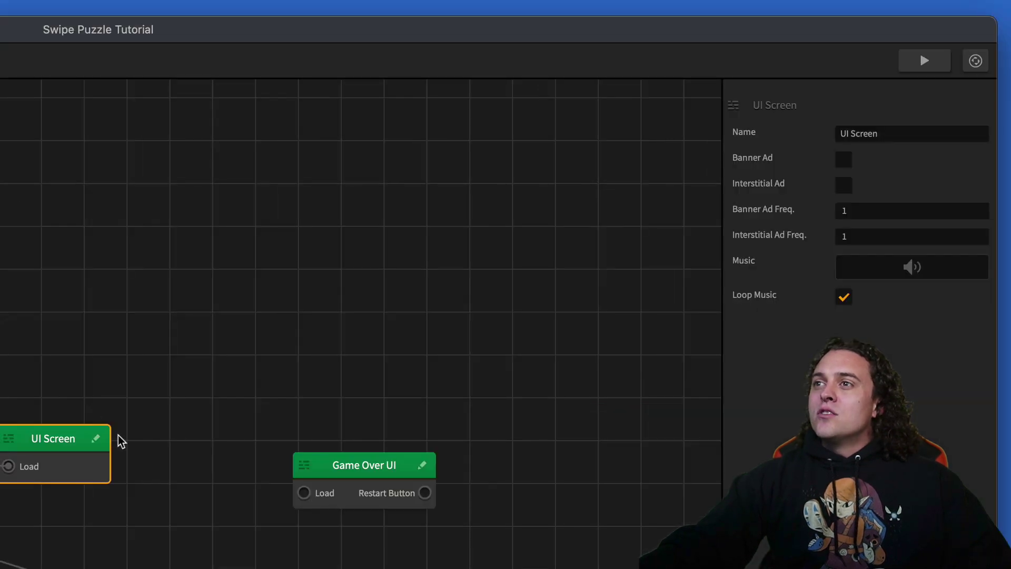
{"action": "left_click_drag", "start_coordinate": [880, 137], "coordinate": [788, 136]}
{"action": "type", "text": "W"}
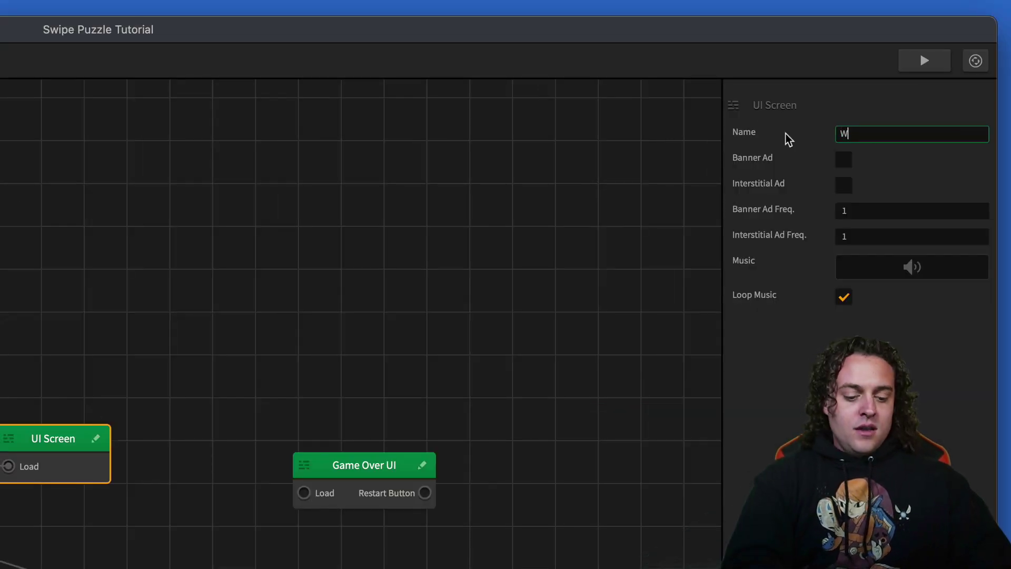
{"action": "type", "text": "orld 1"}
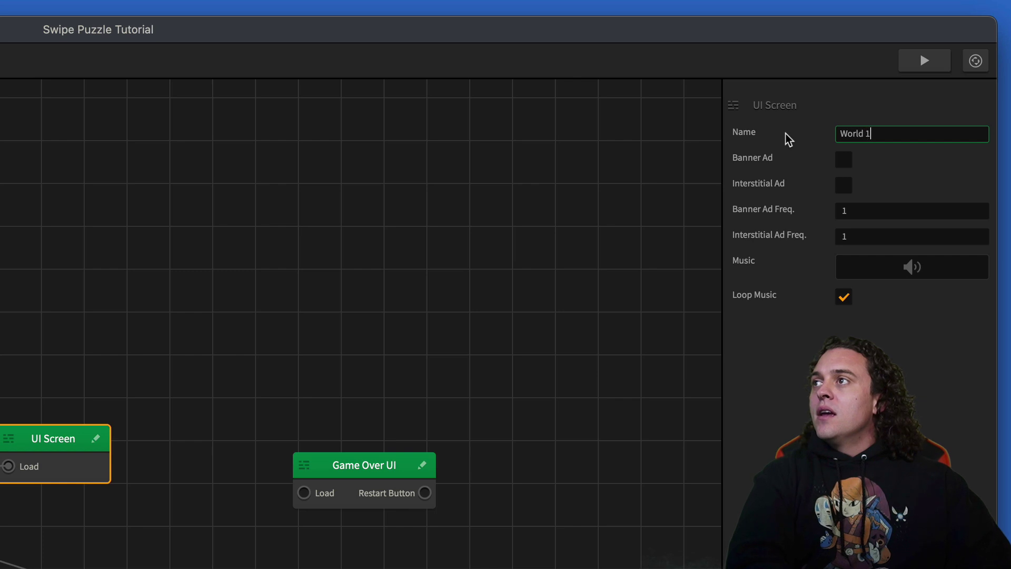
{"action": "type", "text": " UI"}
{"action": "key", "text": "Return"}
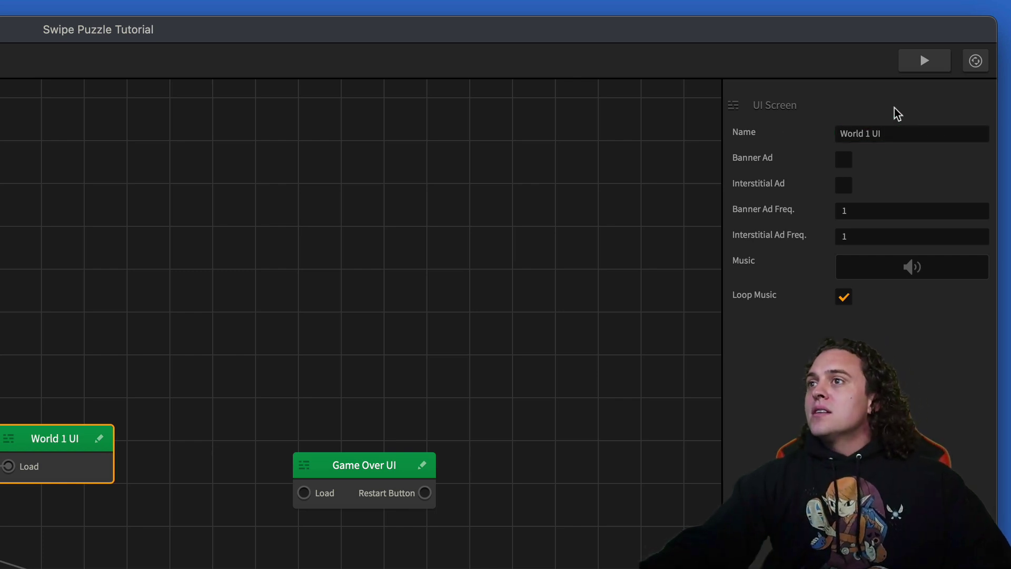
Rename the 3D World node in the node map as World 1
{"action": "left_click", "coordinate": [304, 216]}
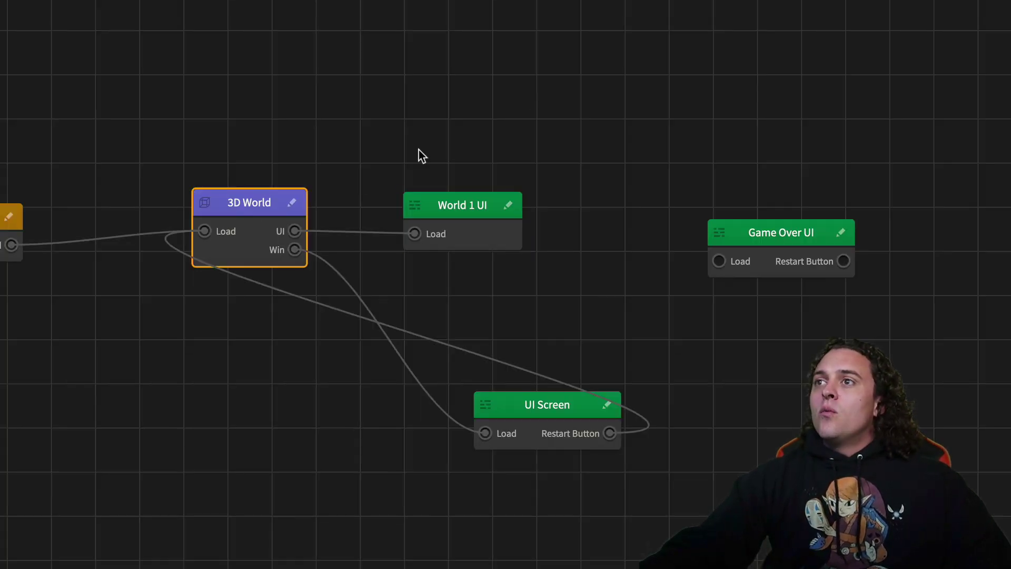
{"action": "left_click", "coordinate": [772, 135]}
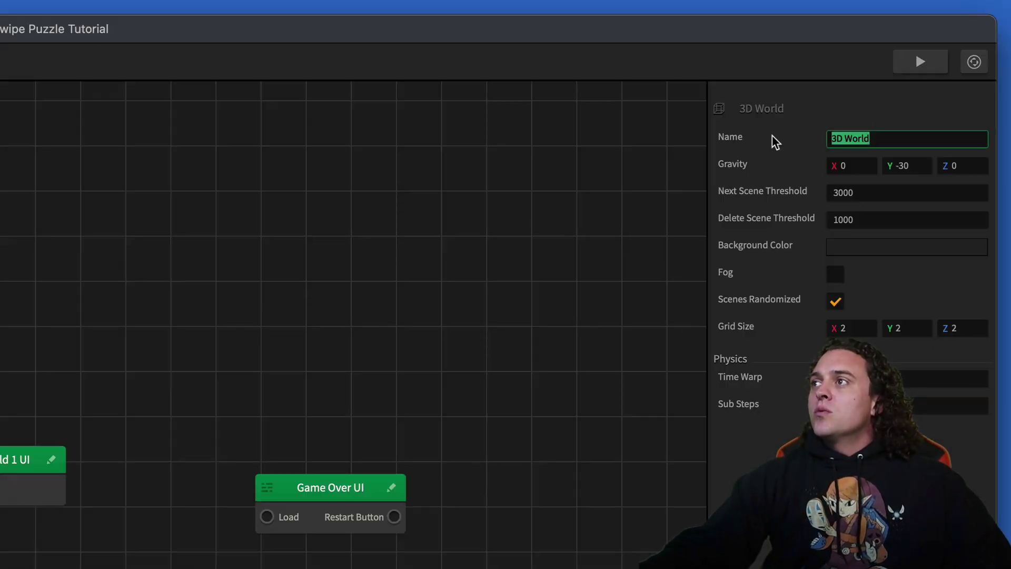
{"action": "type", "text": "World 1"}
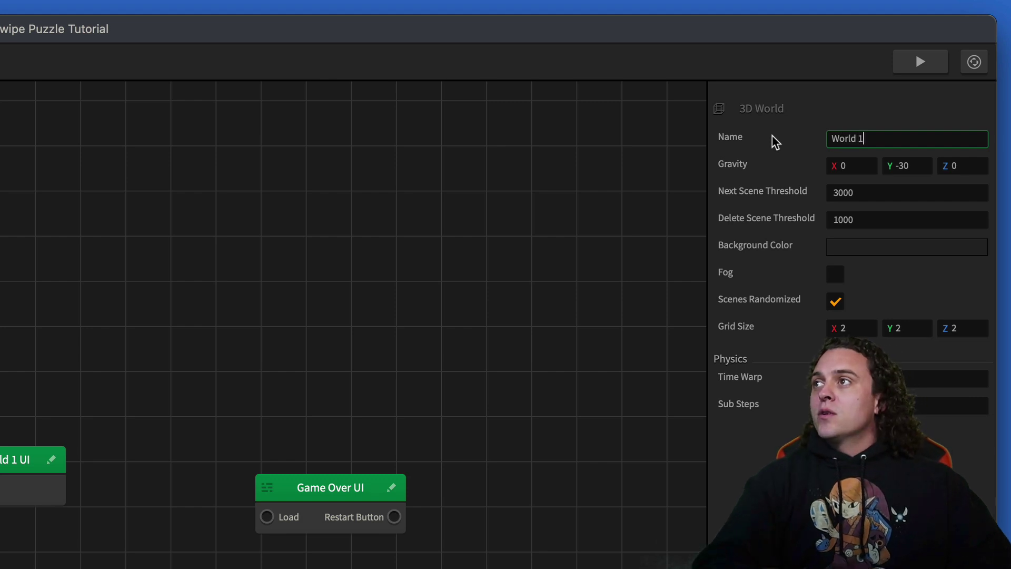
{"action": "key", "text": "Return"}
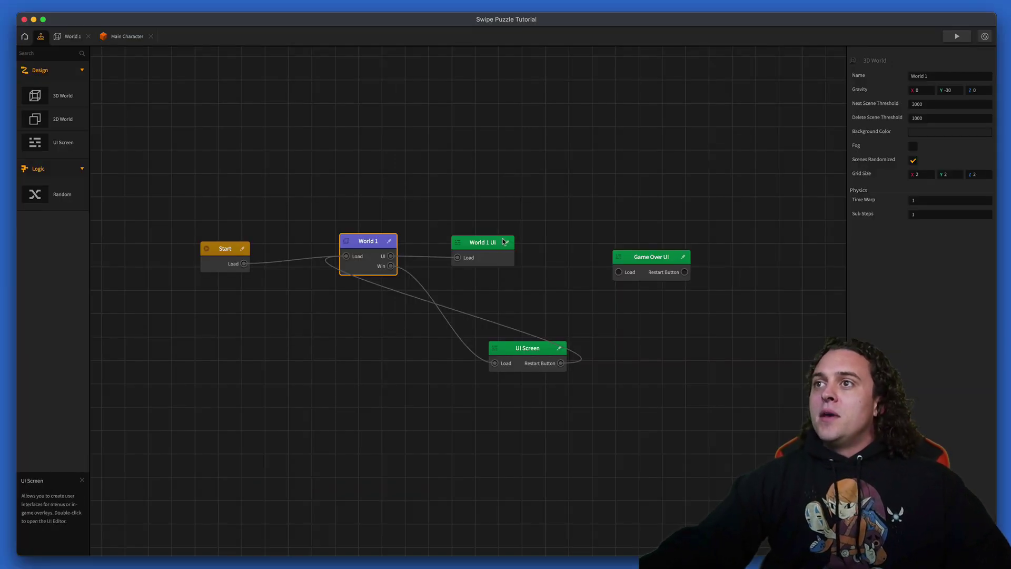
Open the World 1 UI screen and add an Event Observer just outside the screen frame
{"action": "left_click", "coordinate": [26, 474]}
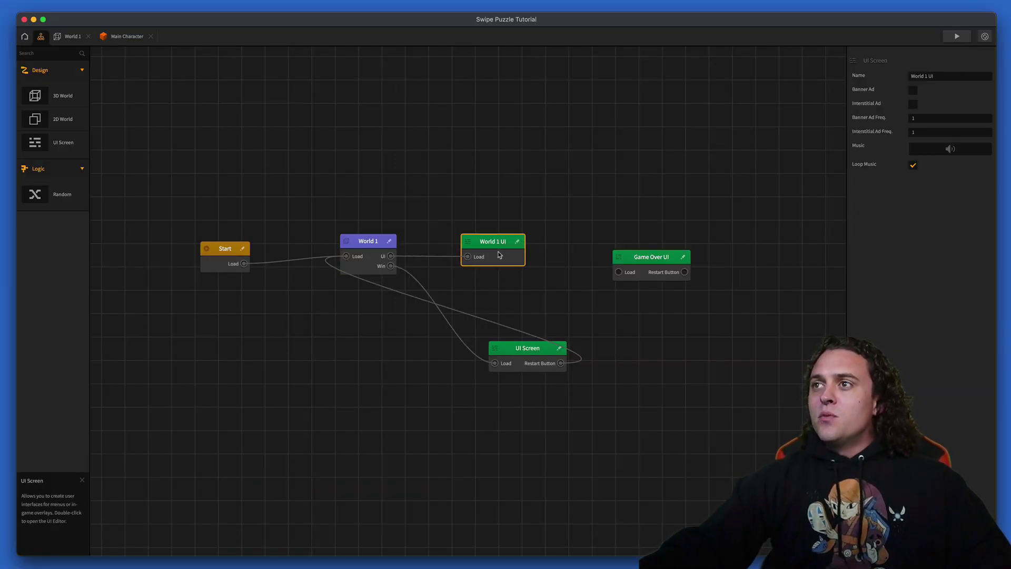
{"action": "double_click", "coordinate": [500, 255]}
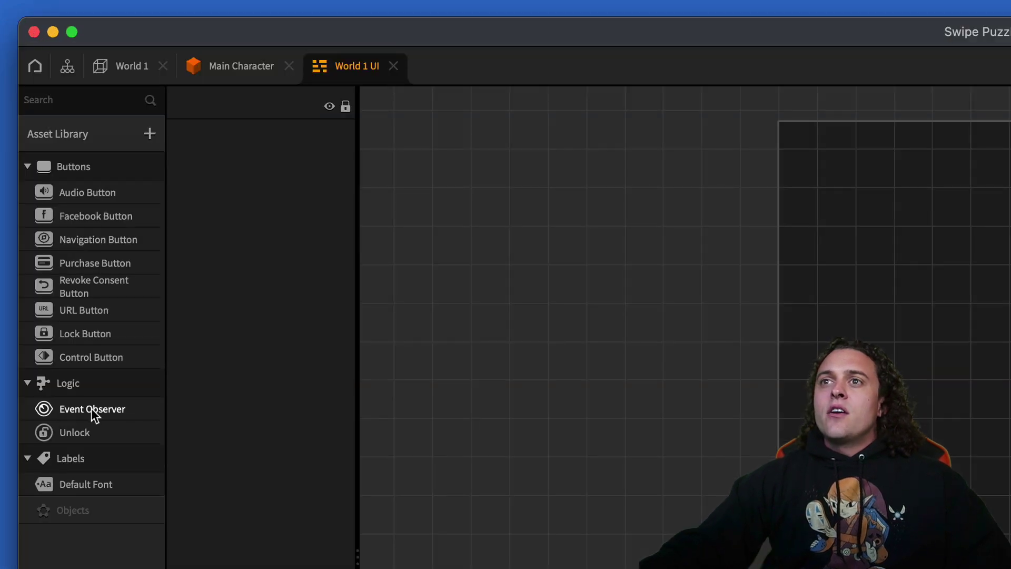
{"action": "left_click_drag", "start_coordinate": [52, 208], "coordinate": [376, 173]}
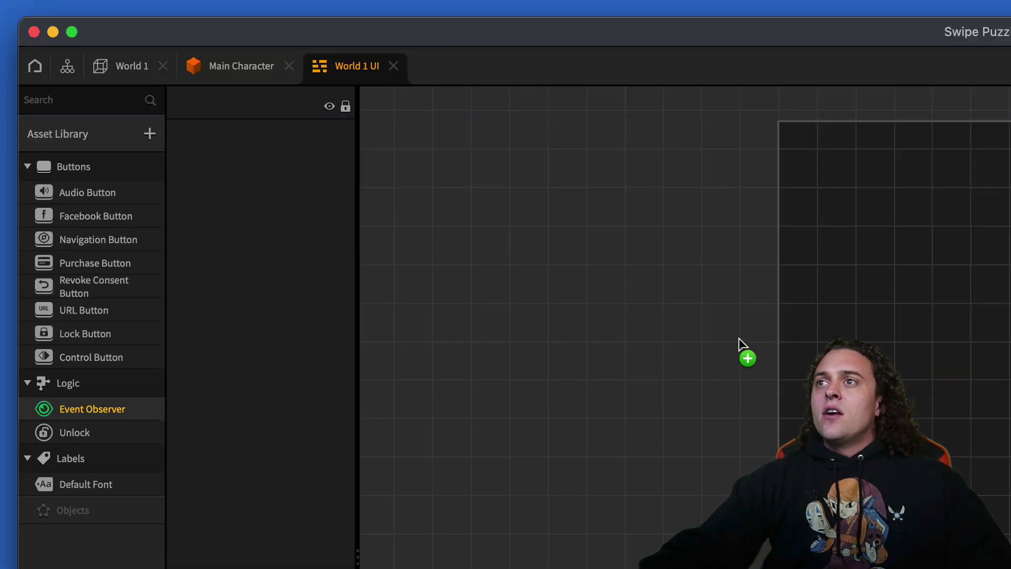
{"action": "left_click_drag", "start_coordinate": [738, 338], "coordinate": [738, 340]}
Name the event observer Game Over and connect World 1 UI's Game Over output to Game Over UI's Load input in the node map
{"action": "left_click", "coordinate": [869, 191]}
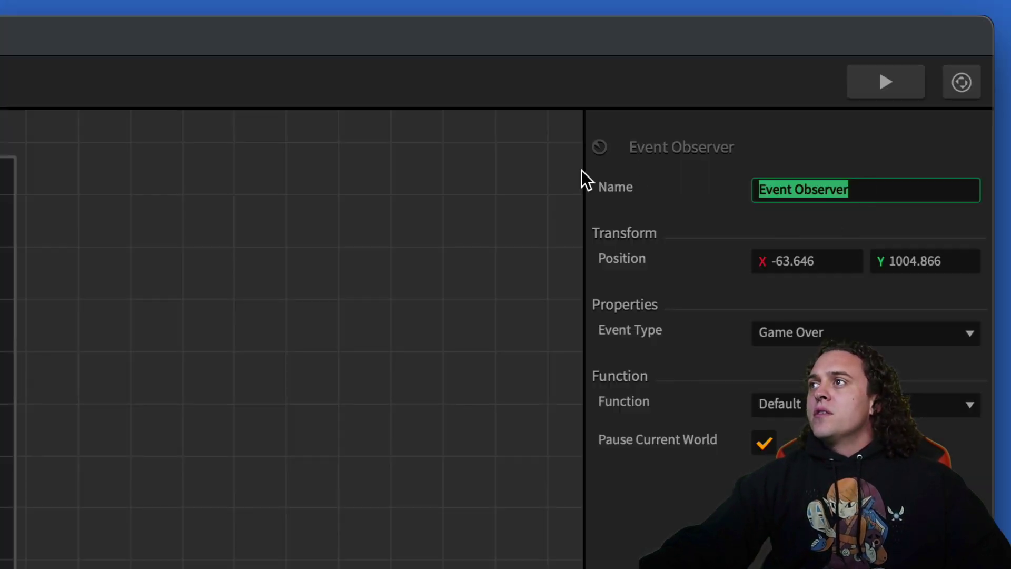
{"action": "type", "text": "Game Ove"}
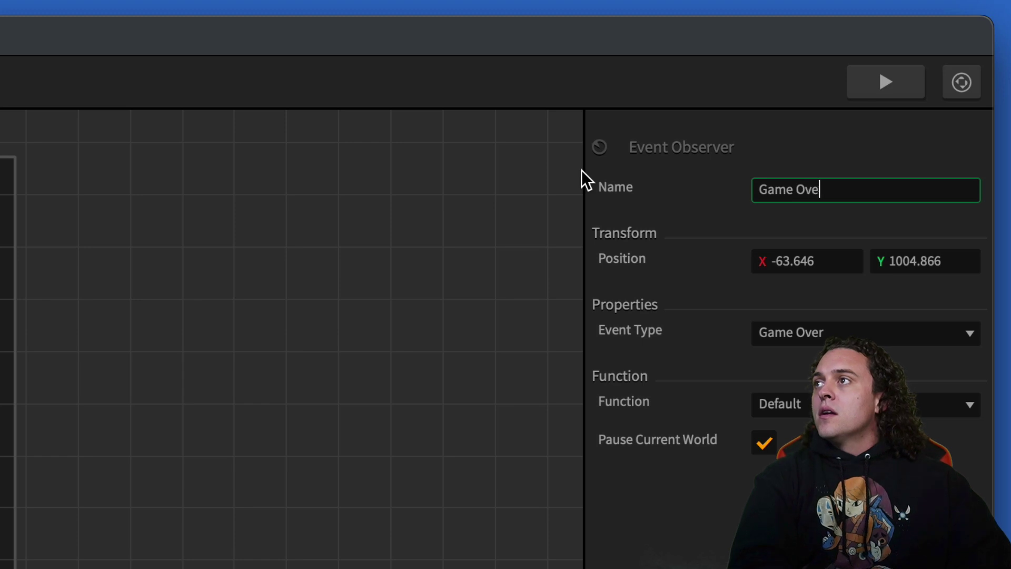
{"action": "type", "text": "r"}
{"action": "key", "text": "Return"}
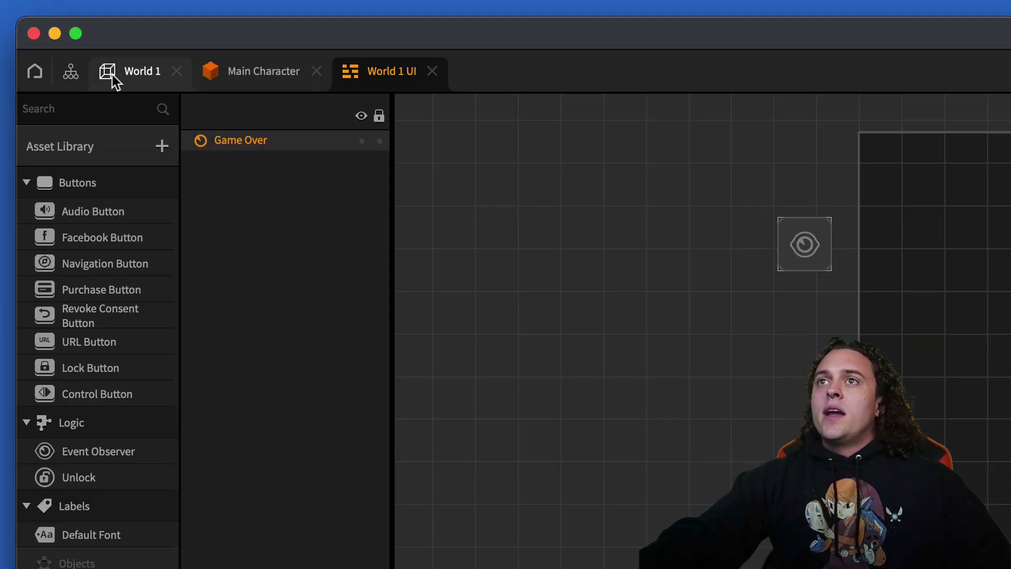
{"action": "left_click", "coordinate": [71, 73]}
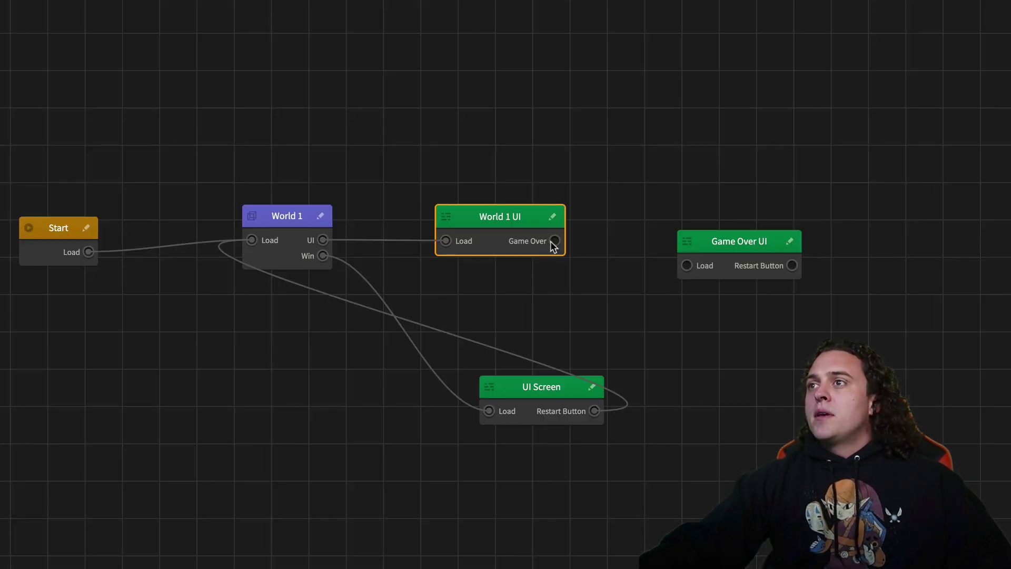
{"action": "left_click", "coordinate": [717, 270]}
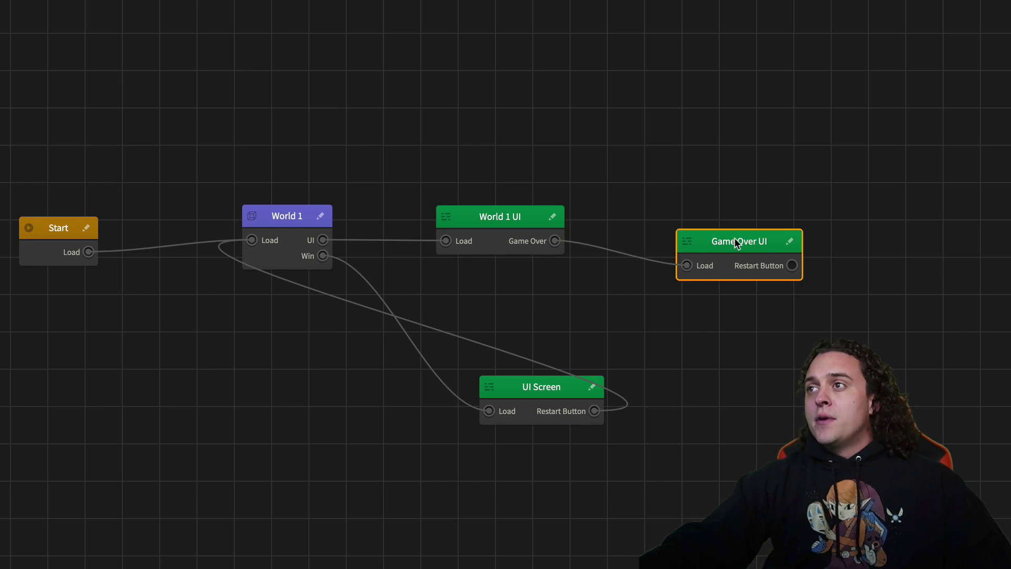
In the Game Over UI screen, change the title label's text to Game Over
{"action": "double_click", "coordinate": [744, 236]}
{"action": "left_click", "coordinate": [505, 73]}
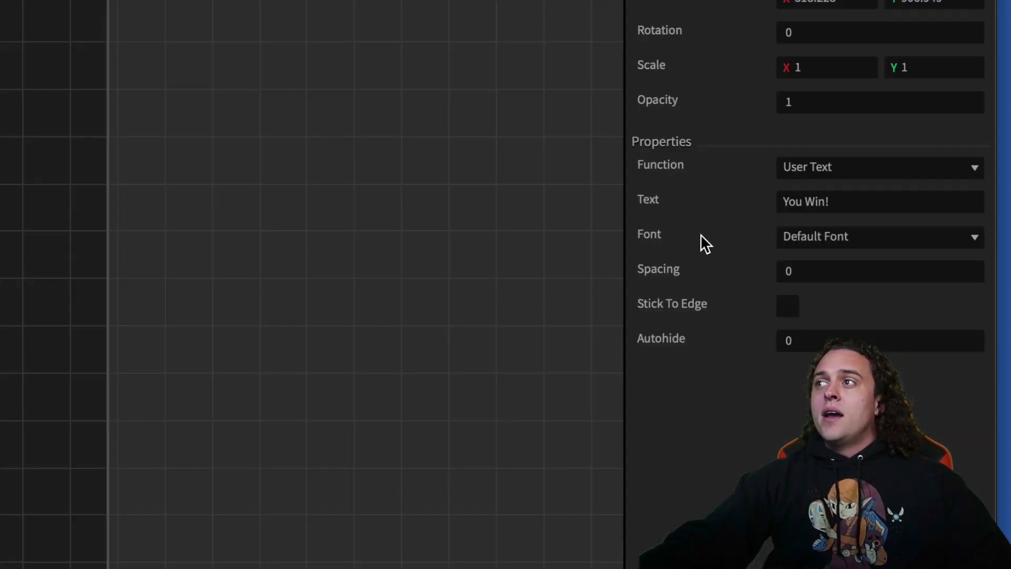
{"action": "left_click", "coordinate": [846, 201]}
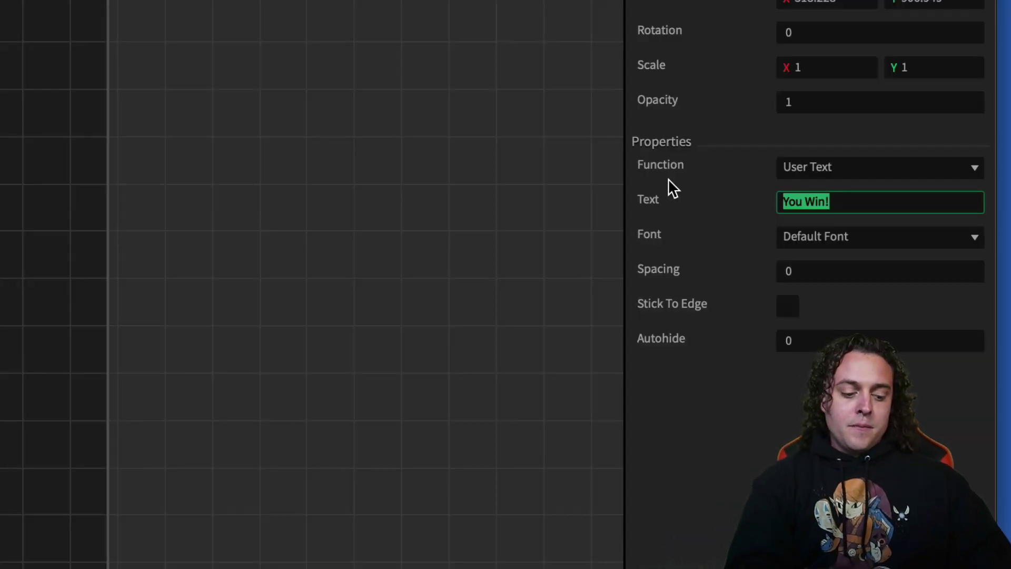
{"action": "type", "text": "Game O"}
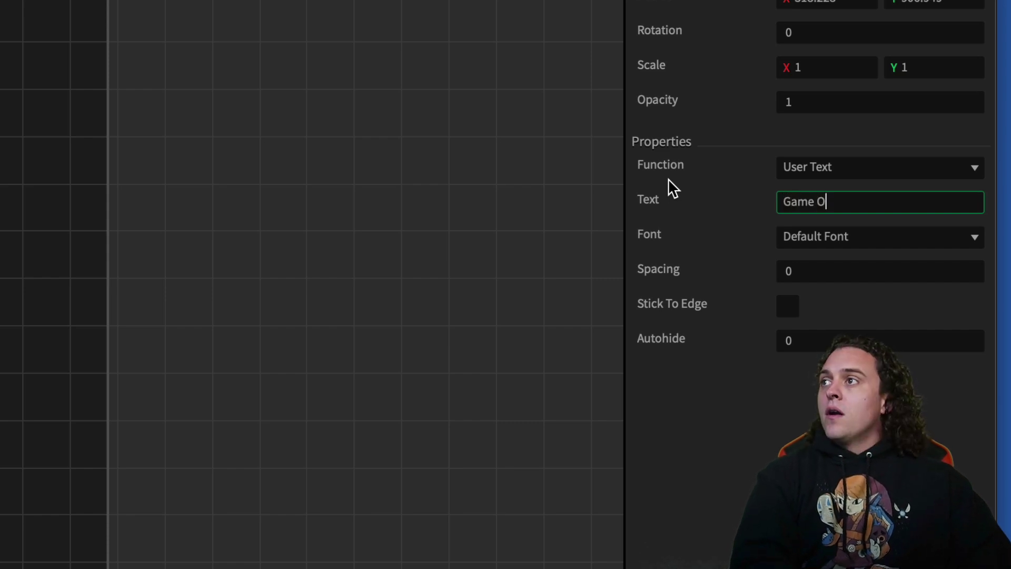
{"action": "type", "text": "ver"}
{"action": "key", "text": "Return"}
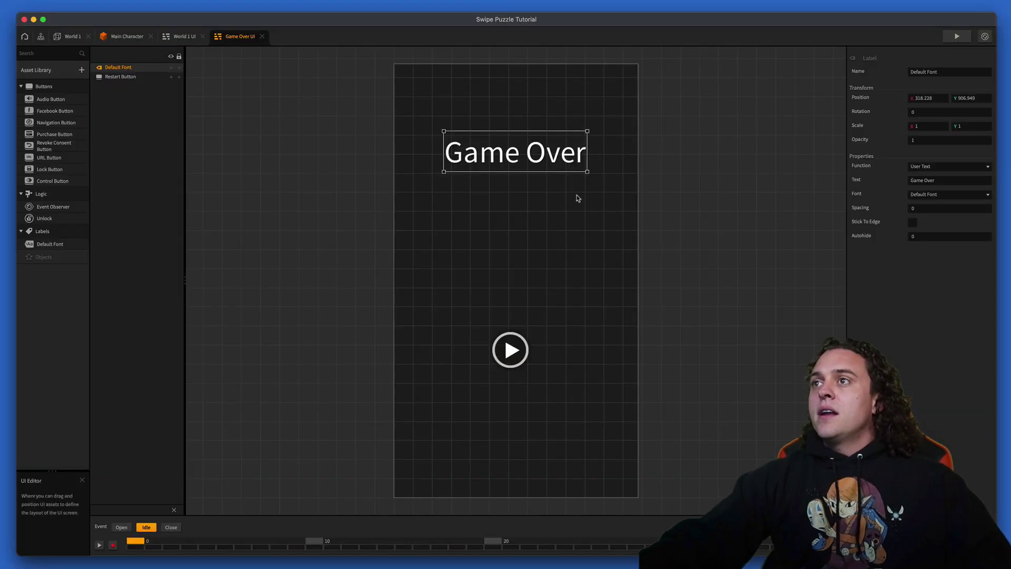
Set the function of the Game Over UI screen's restart button to Restart
{"action": "left_click", "coordinate": [40, 36]}
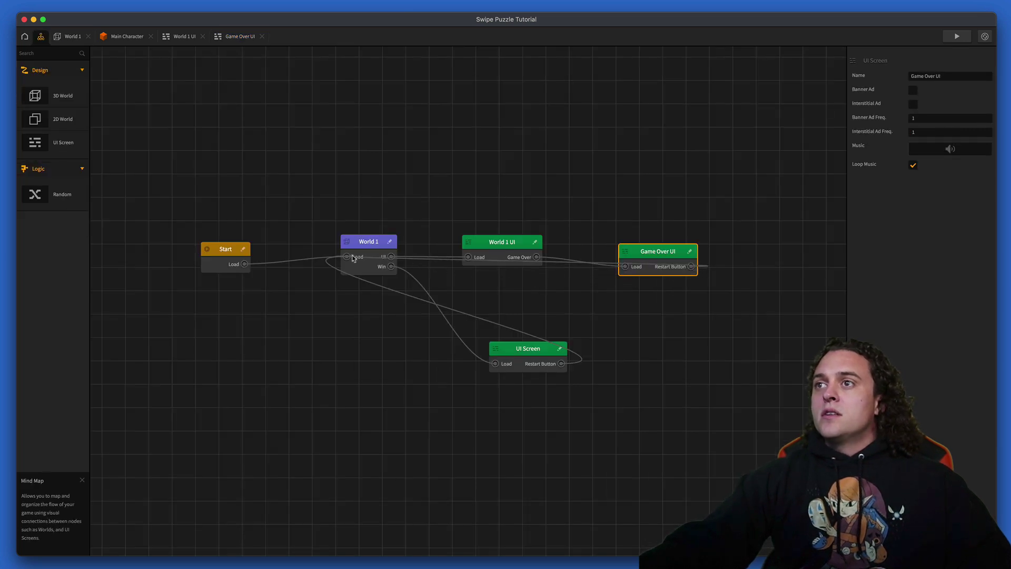
{"action": "double_click", "coordinate": [656, 257]}
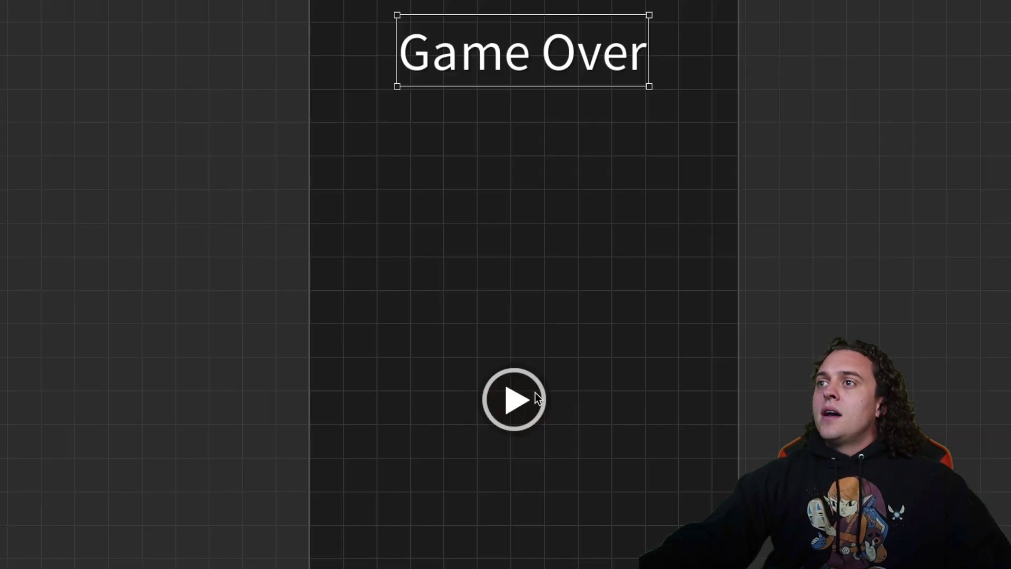
{"action": "left_click", "coordinate": [520, 350]}
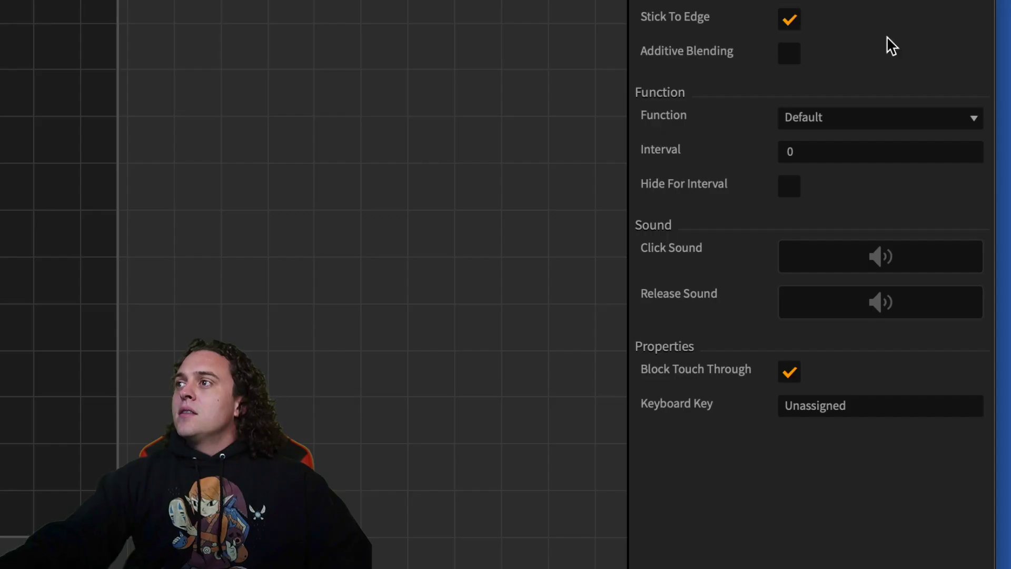
{"action": "left_click", "coordinate": [853, 111]}
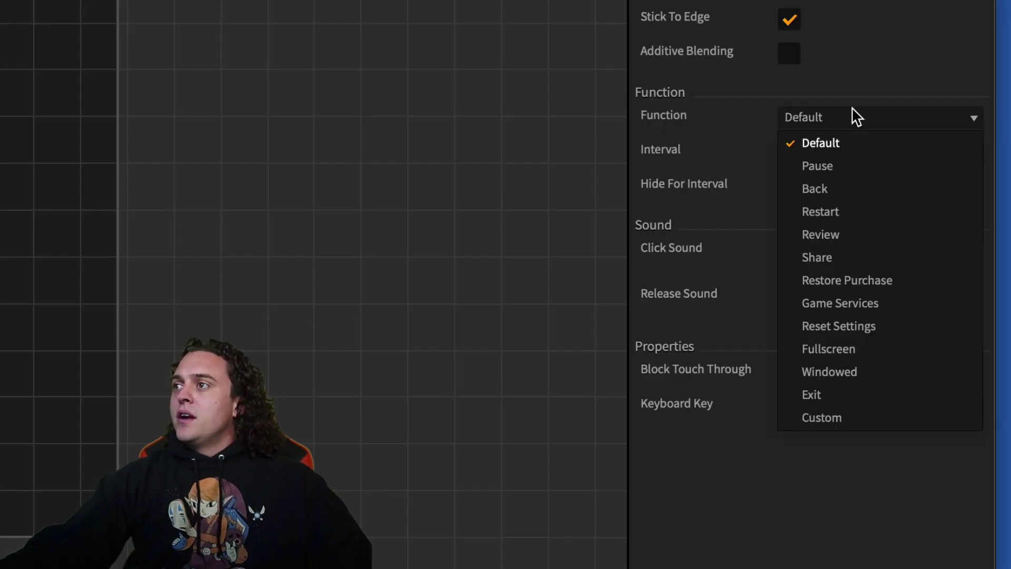
{"action": "left_click", "coordinate": [874, 214]}
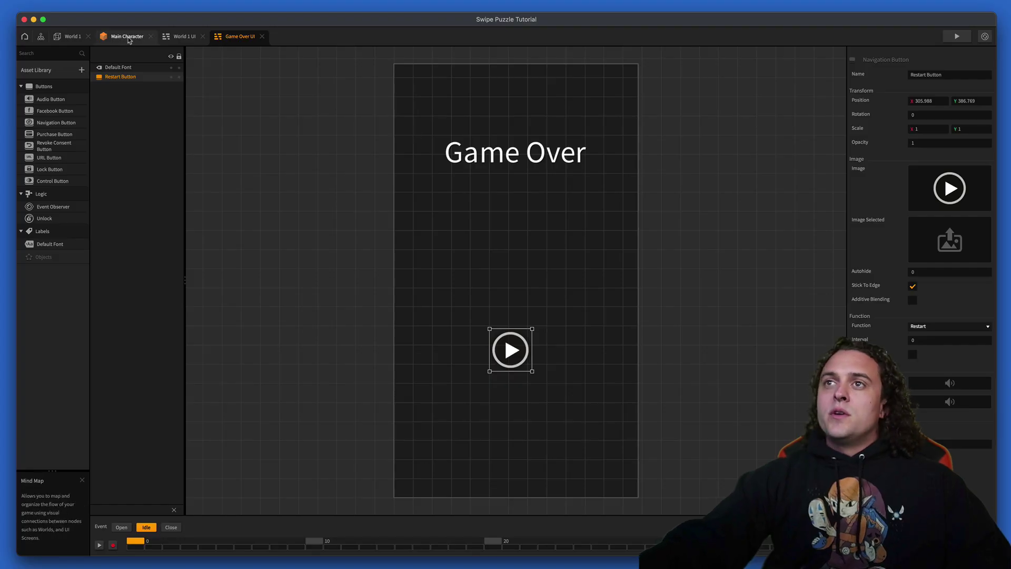
Tidy the project's node map by moving the Game Over UI node slightly up and the UI Screen node down toward World 1
{"action": "left_click", "coordinate": [40, 36]}
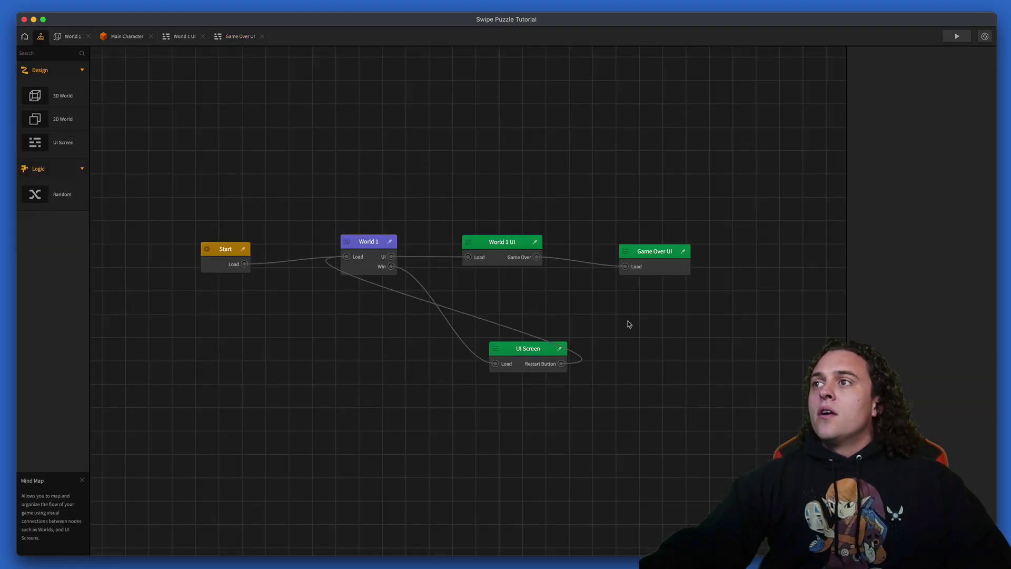
{"action": "left_click_drag", "start_coordinate": [648, 257], "coordinate": [647, 238]}
{"action": "left_click_drag", "start_coordinate": [528, 351], "coordinate": [470, 389]}
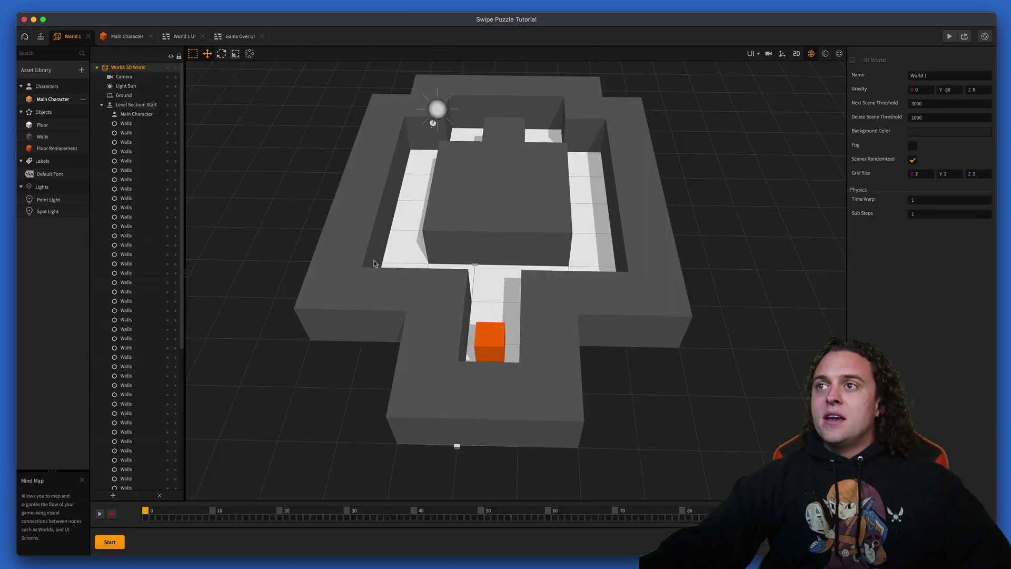
In World 1, add a Cube shape to the asset library and rename it Debris
{"action": "scroll", "coordinate": [512, 390], "scroll_direction": "down", "scroll_amount": 2}
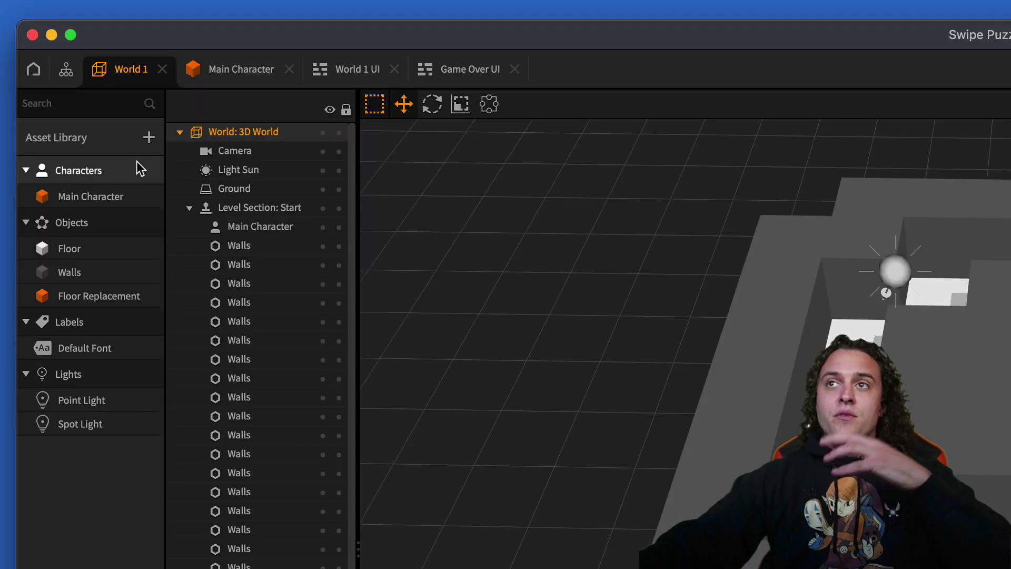
{"action": "left_click", "coordinate": [90, 139]}
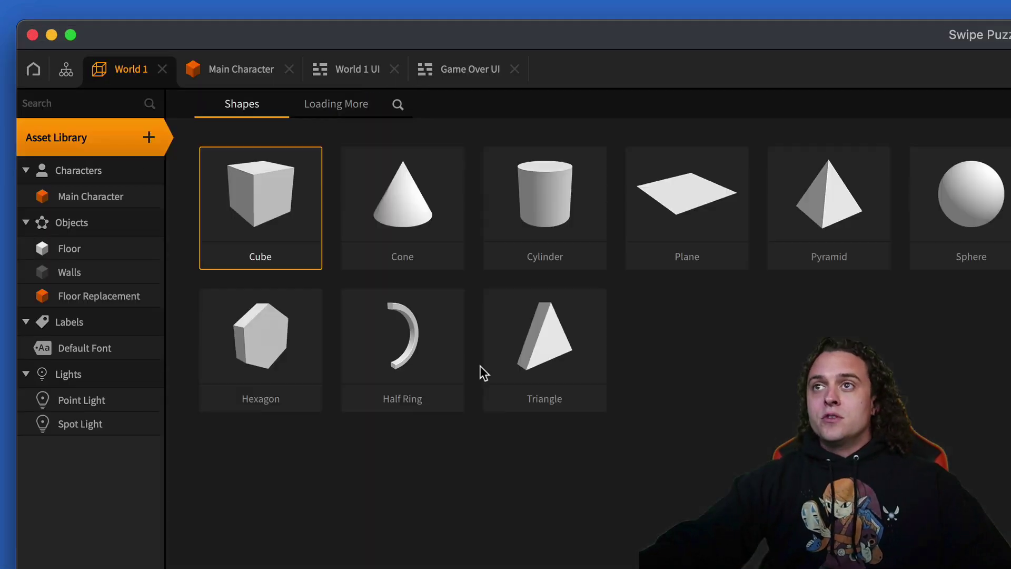
{"action": "left_click", "coordinate": [284, 208]}
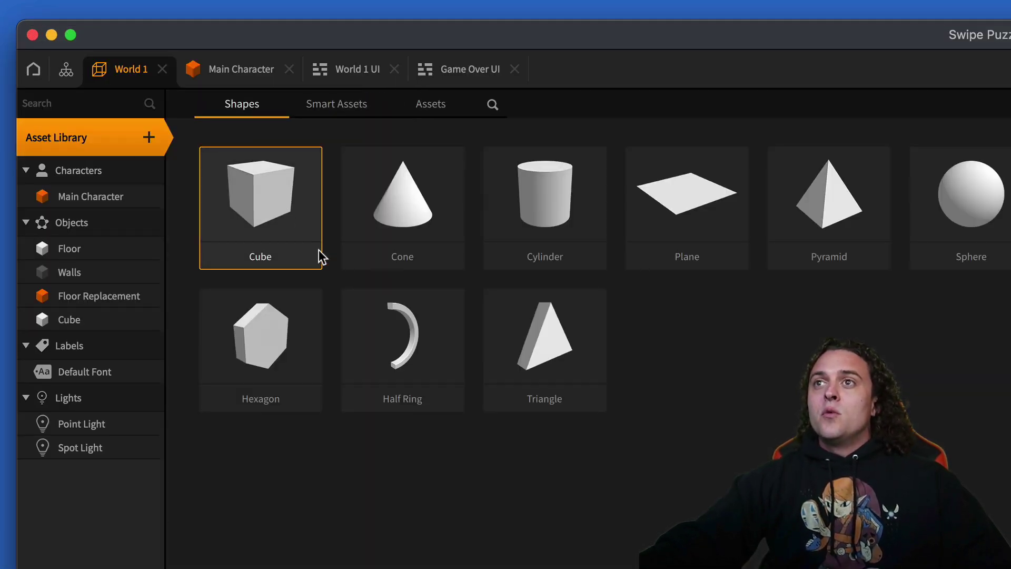
{"action": "left_click", "coordinate": [69, 137]}
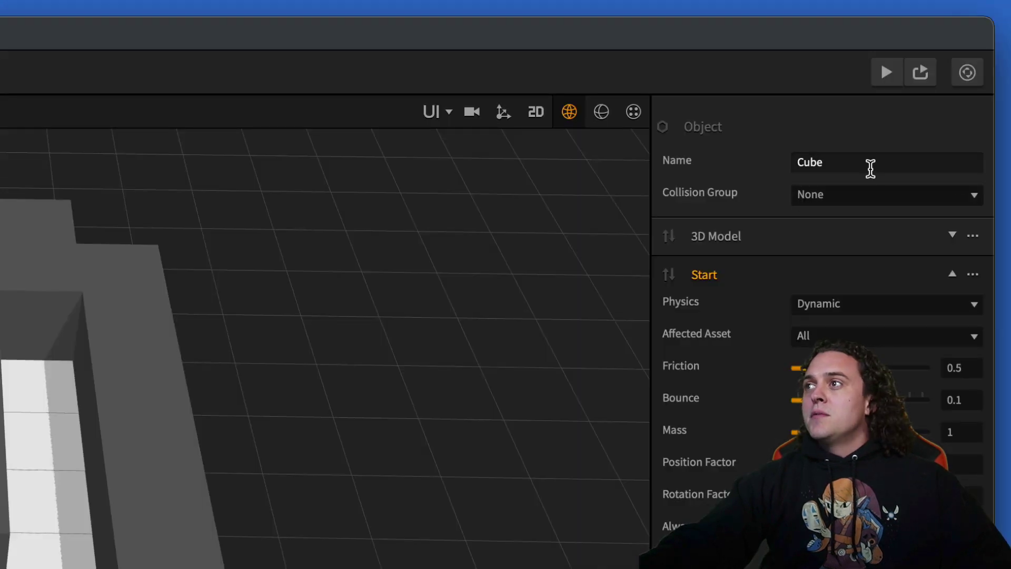
{"action": "left_click", "coordinate": [870, 168]}
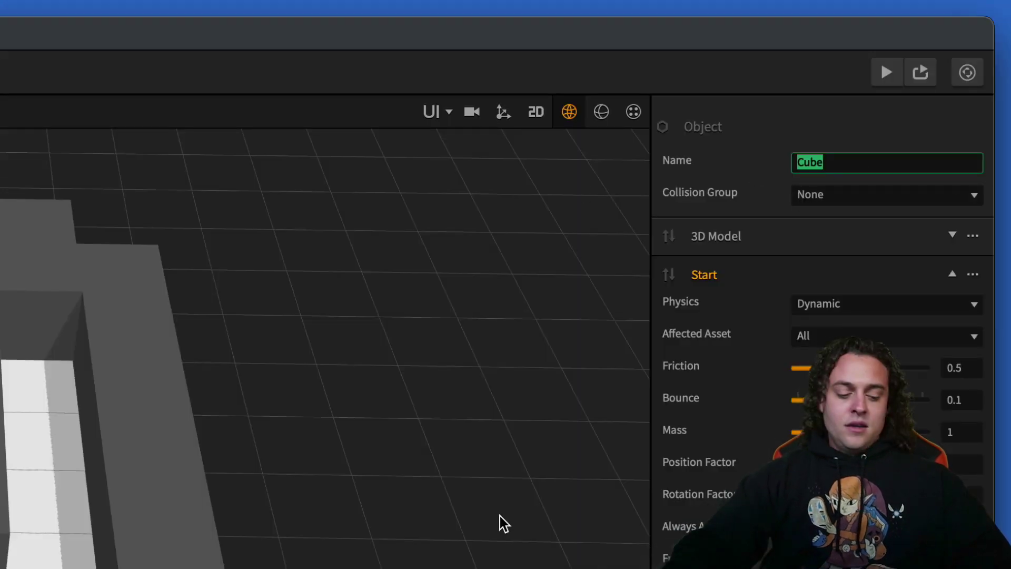
{"action": "type", "text": "Debris"}
{"action": "key", "text": "Return"}
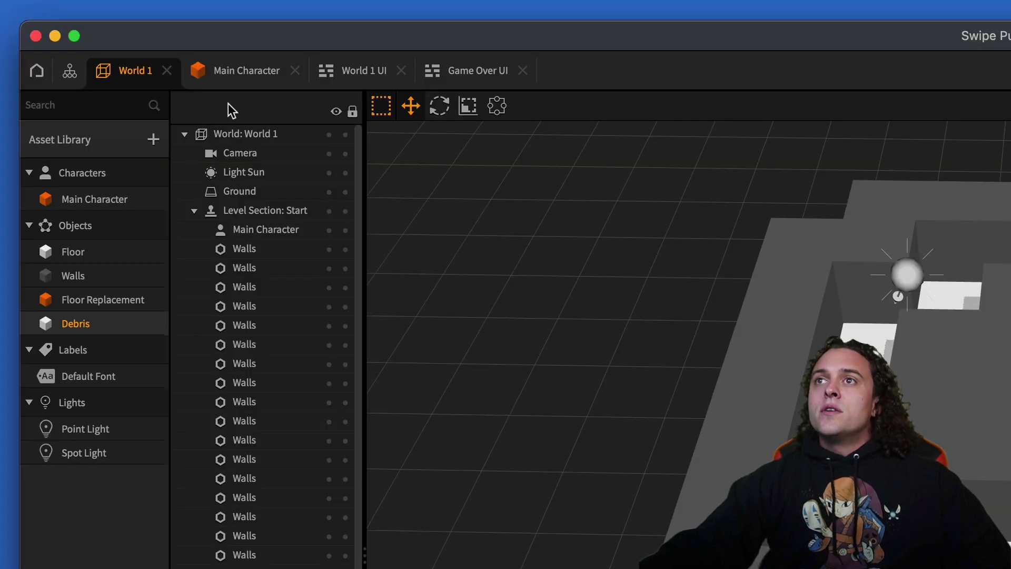
In the Main Character's node graph, assign the Debris object as the Debris Explosion node's asset
{"action": "left_click", "coordinate": [248, 70]}
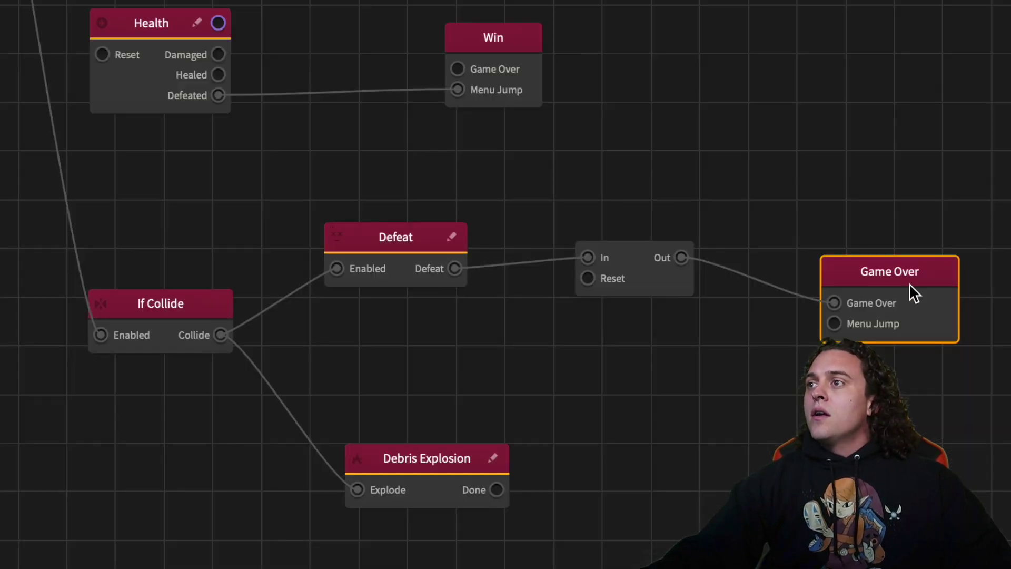
{"action": "left_click", "coordinate": [482, 496]}
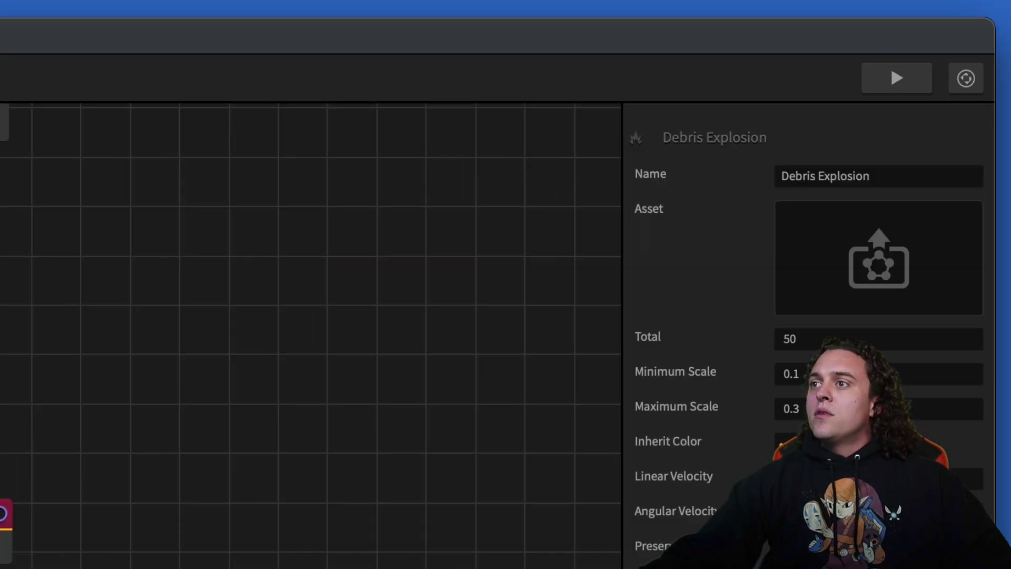
{"action": "left_click", "coordinate": [947, 254]}
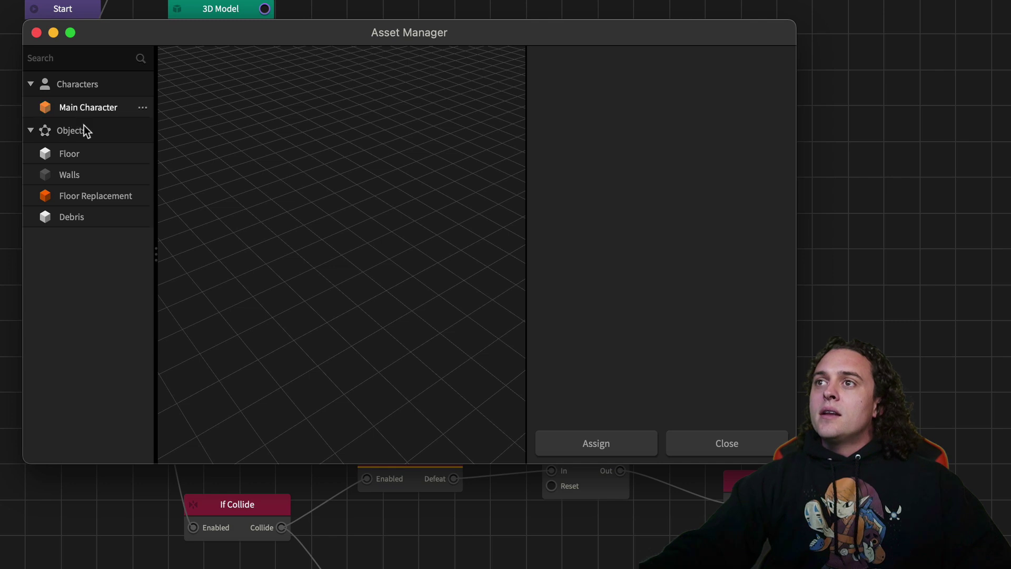
{"action": "left_click", "coordinate": [81, 223]}
{"action": "scroll", "coordinate": [653, 397], "scroll_direction": "down", "scroll_amount": 5}
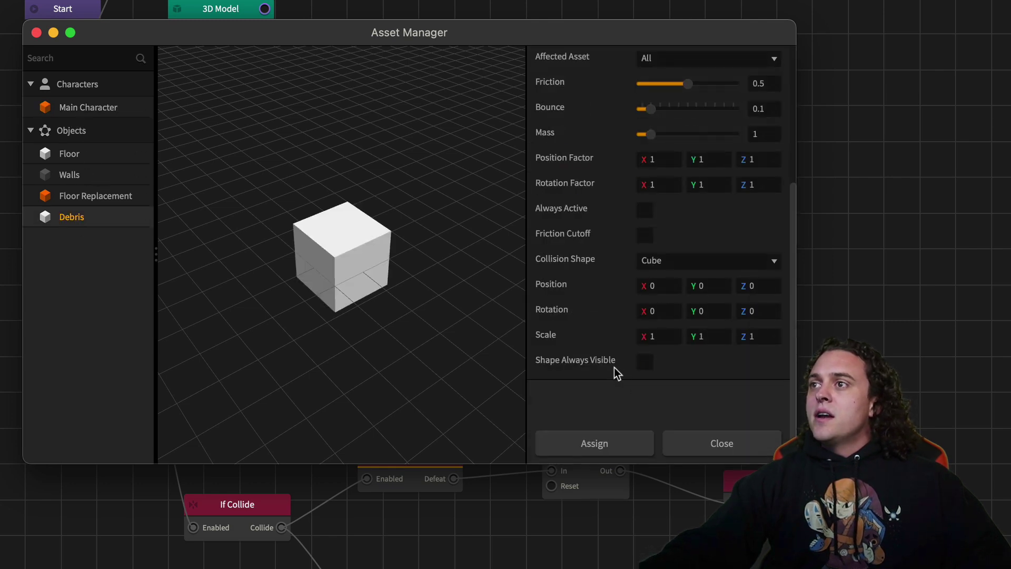
{"action": "left_click", "coordinate": [631, 450]}
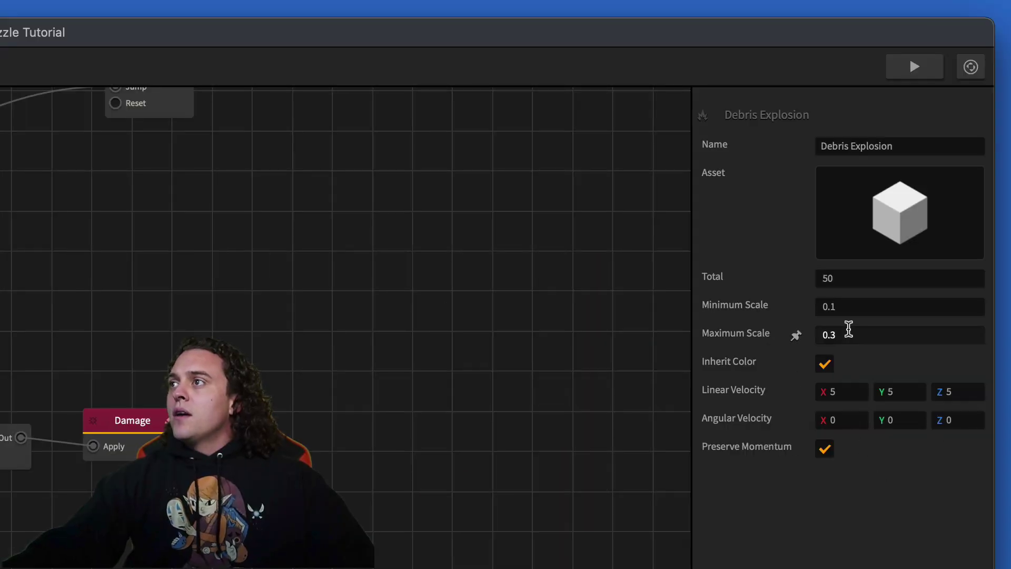
Set the Debris Explosion node's total to 30 and its Y linear velocity to 40
{"action": "left_click", "coordinate": [845, 276]}
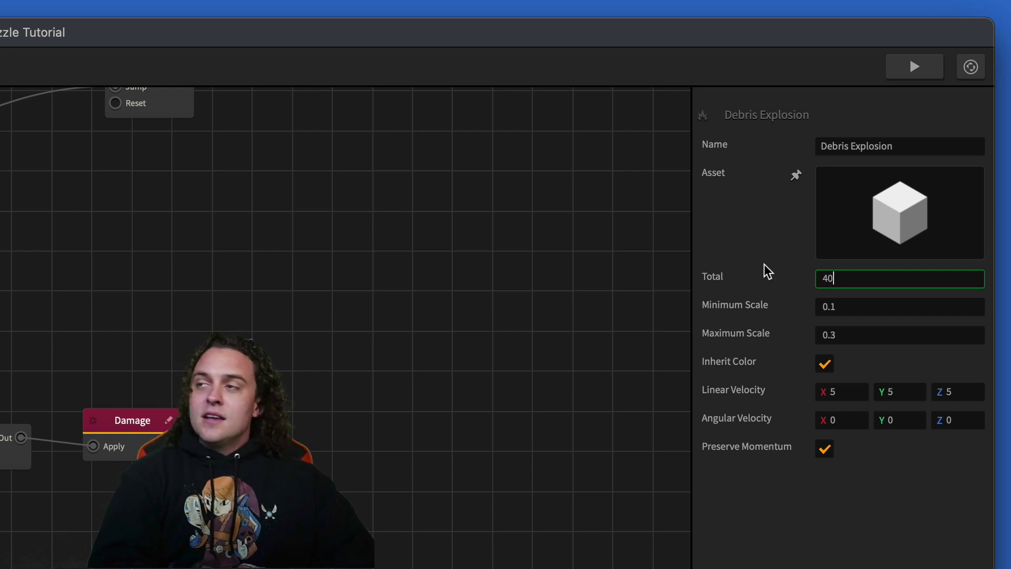
{"action": "type", "text": "40"}
{"action": "left_click", "coordinate": [851, 496]}
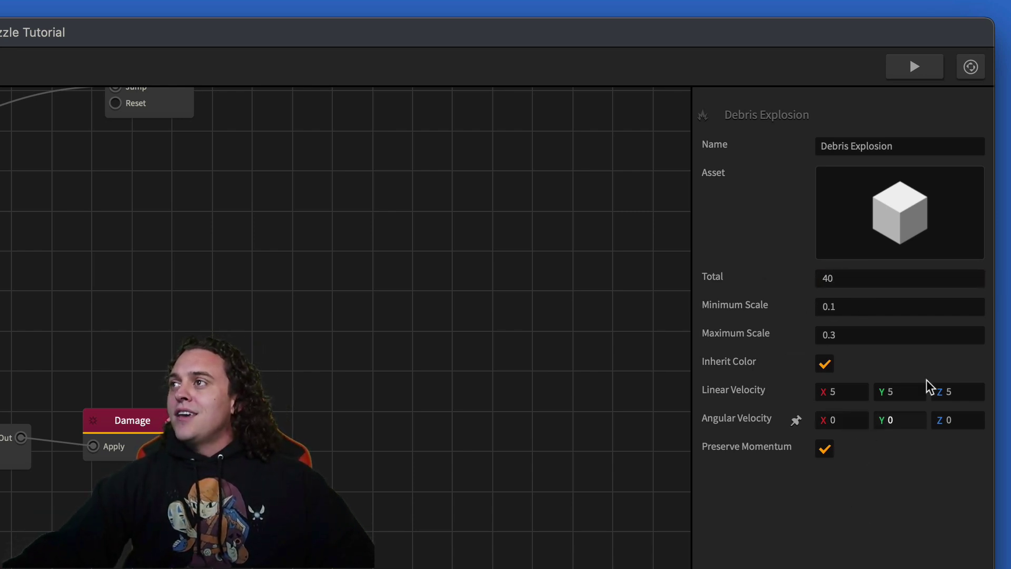
{"action": "left_click", "coordinate": [910, 391]}
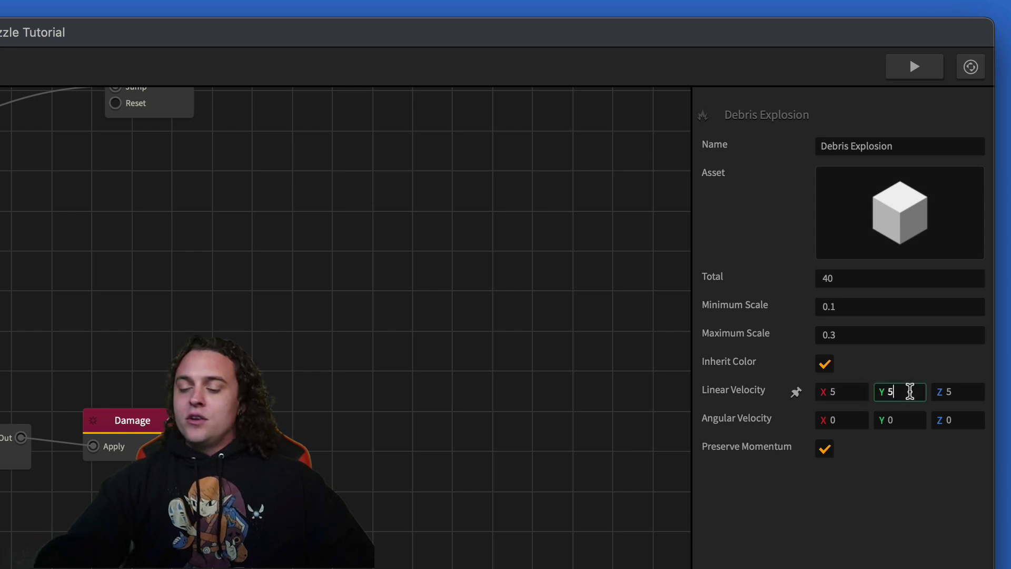
{"action": "key", "text": "BackSpace"}
{"action": "type", "text": "40"}
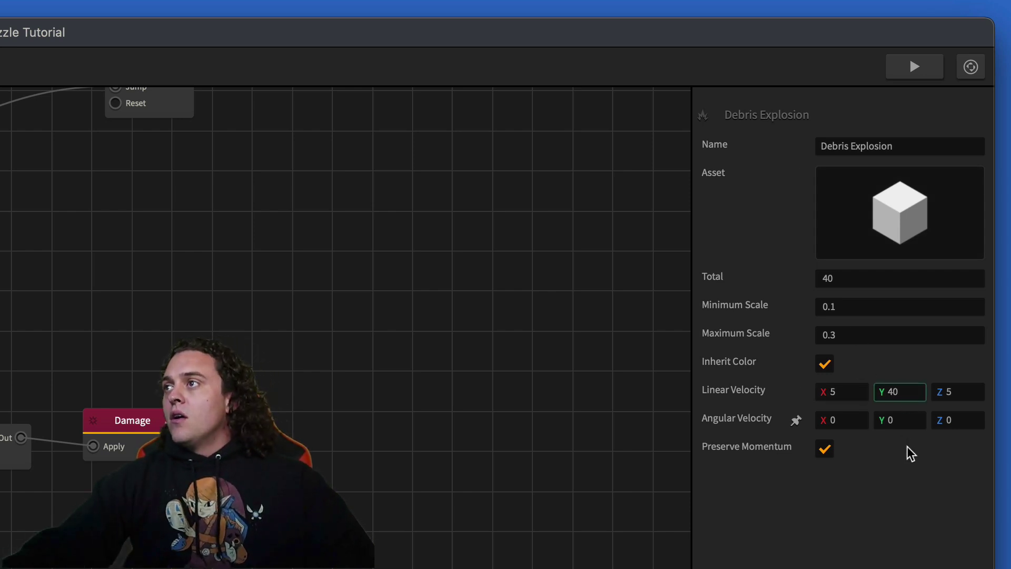
{"action": "left_click", "coordinate": [858, 278]}
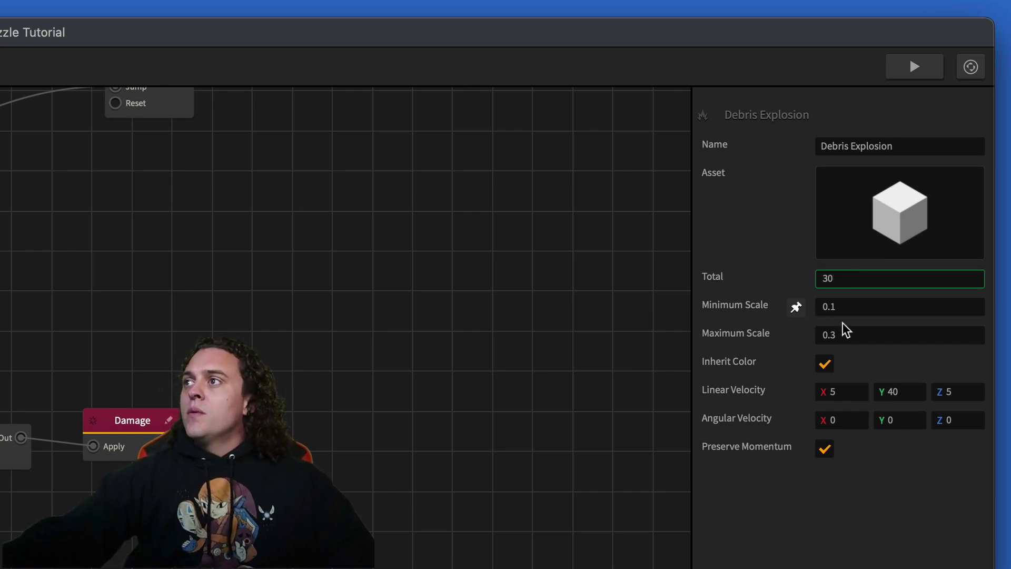
{"action": "left_click", "coordinate": [874, 519]}
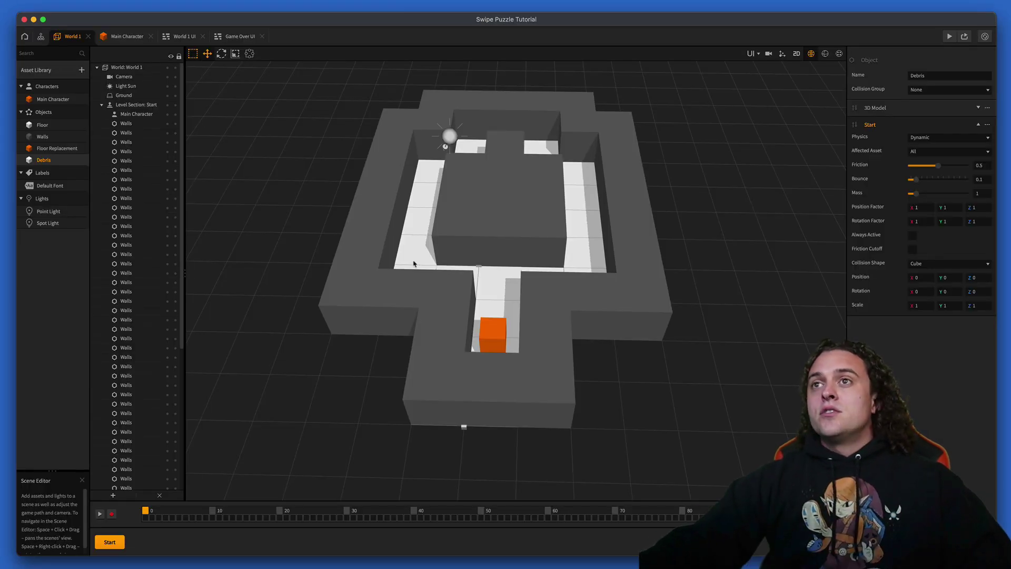
Import the ready-made Floor asset into World 1's asset library and rename it with its creator's name in front of Floor
{"action": "left_click_drag", "start_coordinate": [764, 243], "coordinate": [462, 217]}
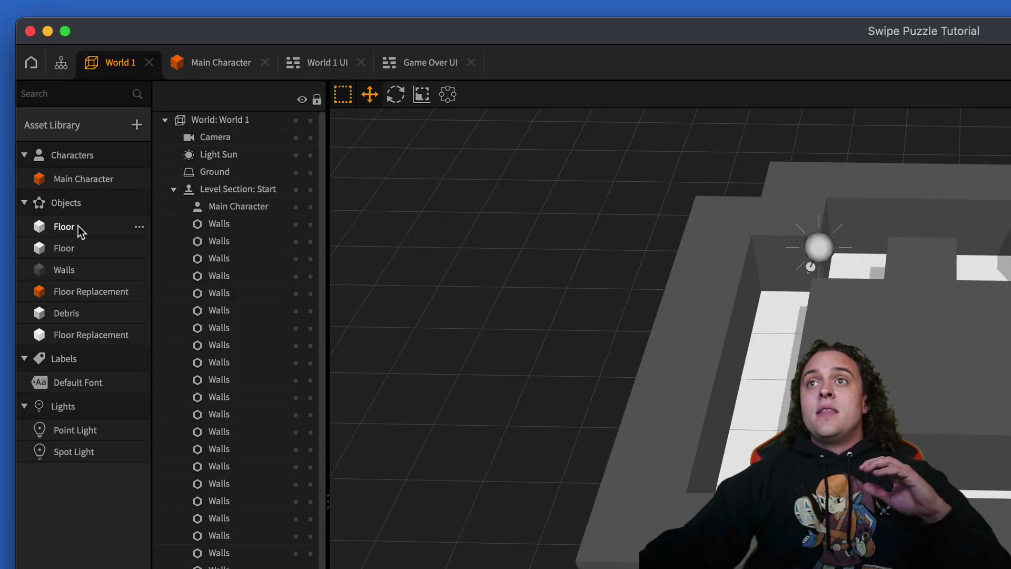
{"action": "left_click", "coordinate": [46, 125]}
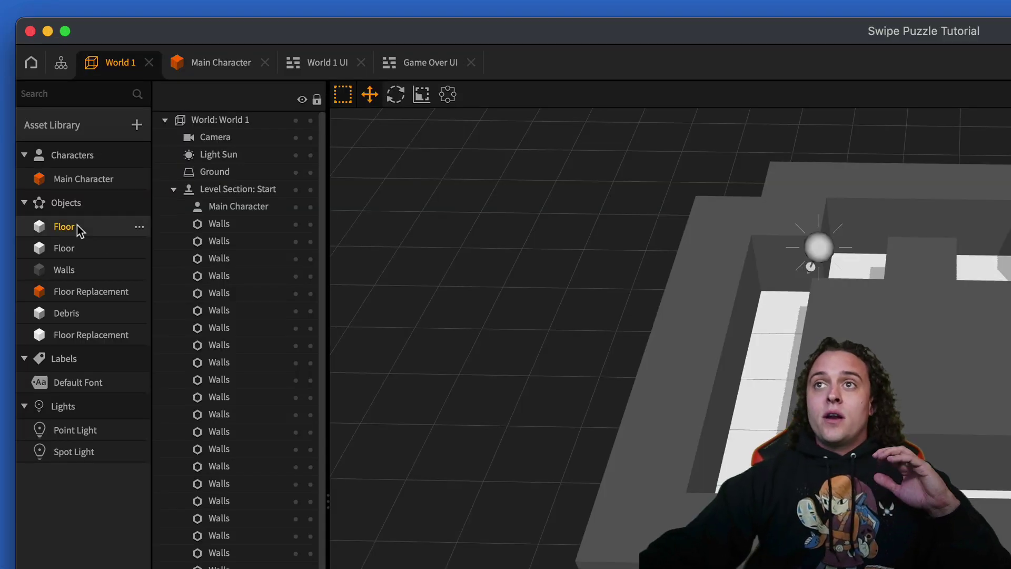
{"action": "left_click", "coordinate": [845, 146]}
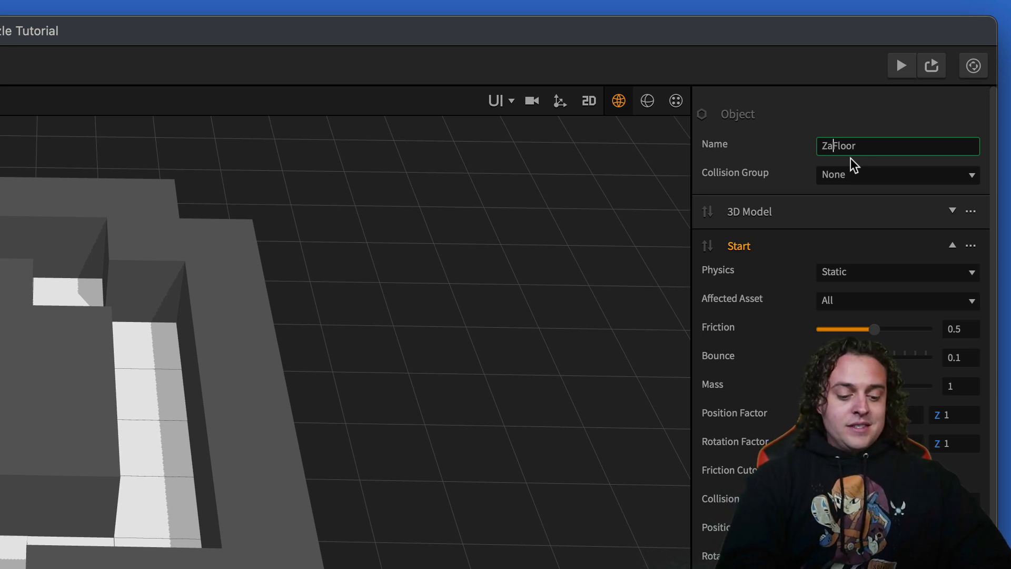
{"action": "type", "text": "Zack's"}
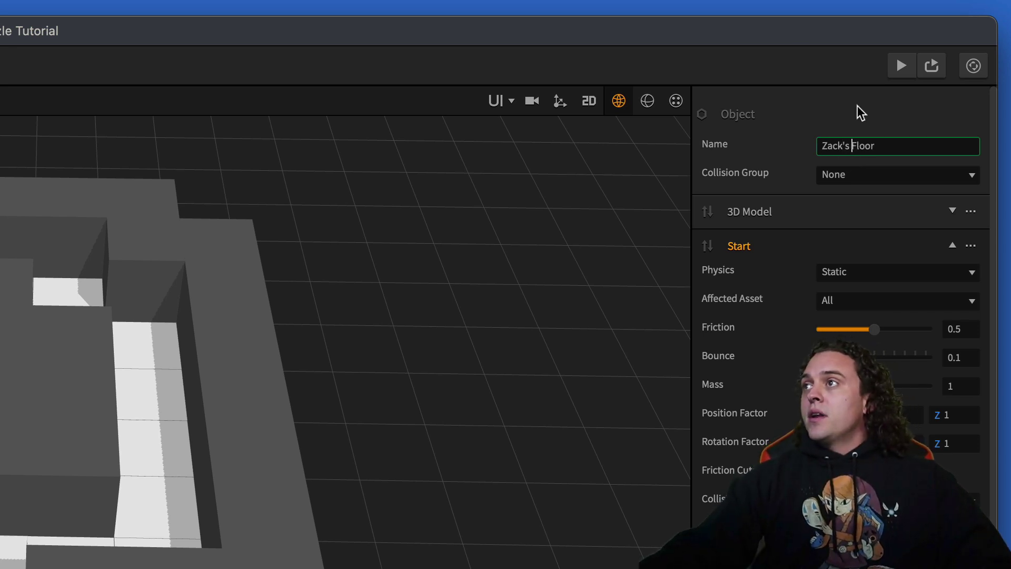
{"action": "key", "text": "Return"}
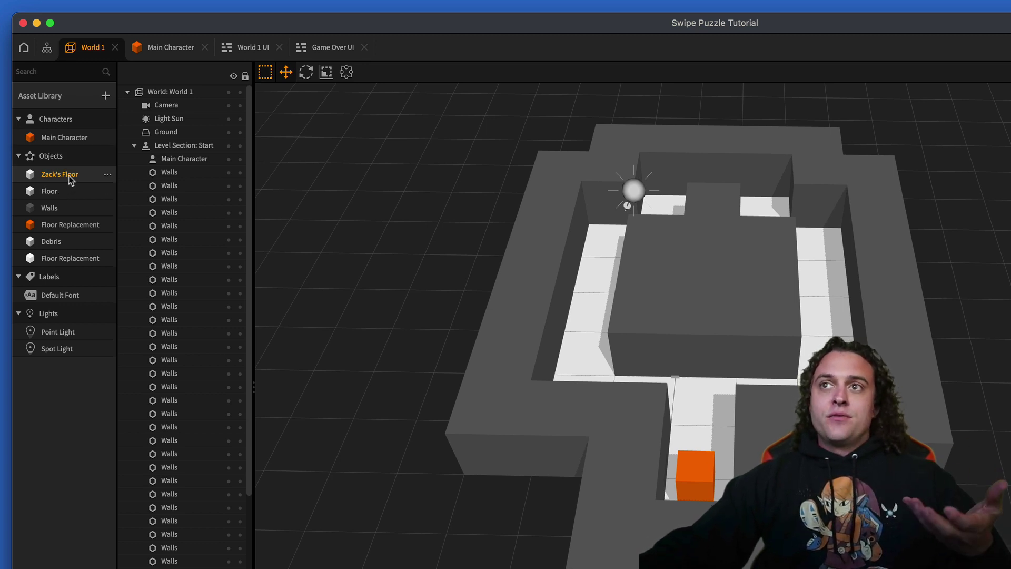
Delete the original orange Floor Replacement object from the asset library
{"action": "left_click", "coordinate": [108, 224]}
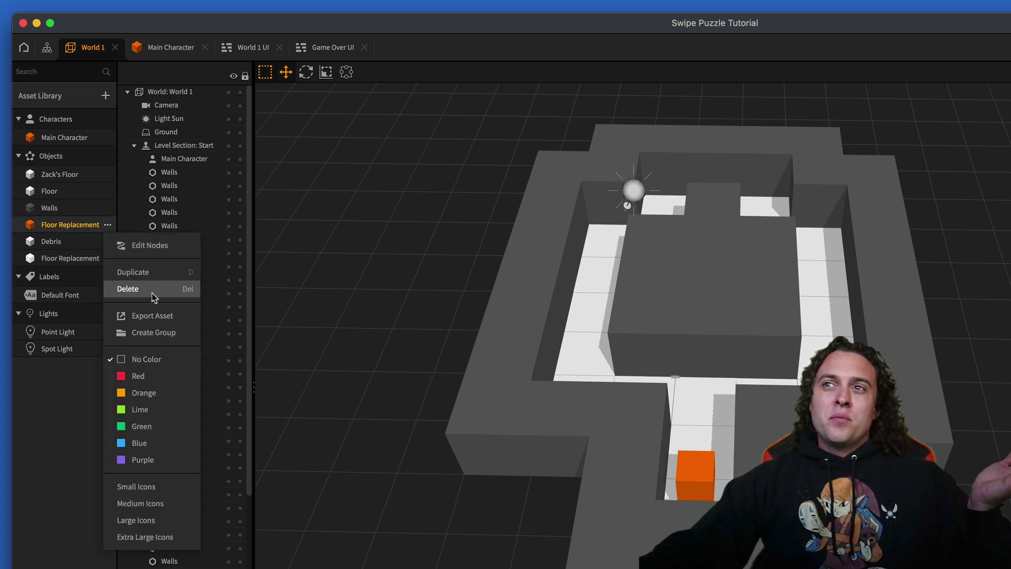
{"action": "left_click", "coordinate": [151, 292]}
{"action": "left_click", "coordinate": [775, 426]}
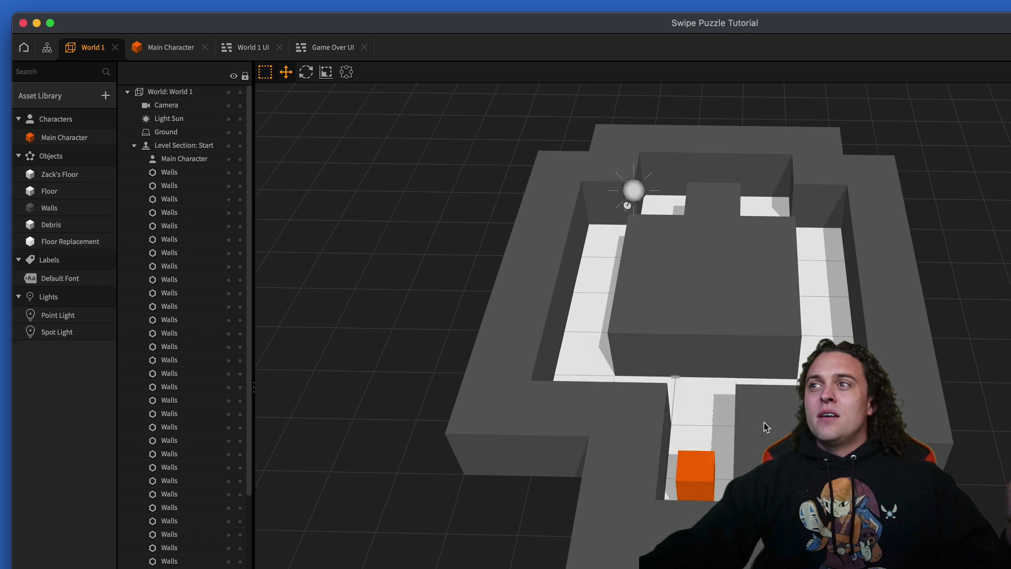
Open the imported floor's node graph and examine its If Collide and Spawn nodes
{"action": "double_click", "coordinate": [64, 177]}
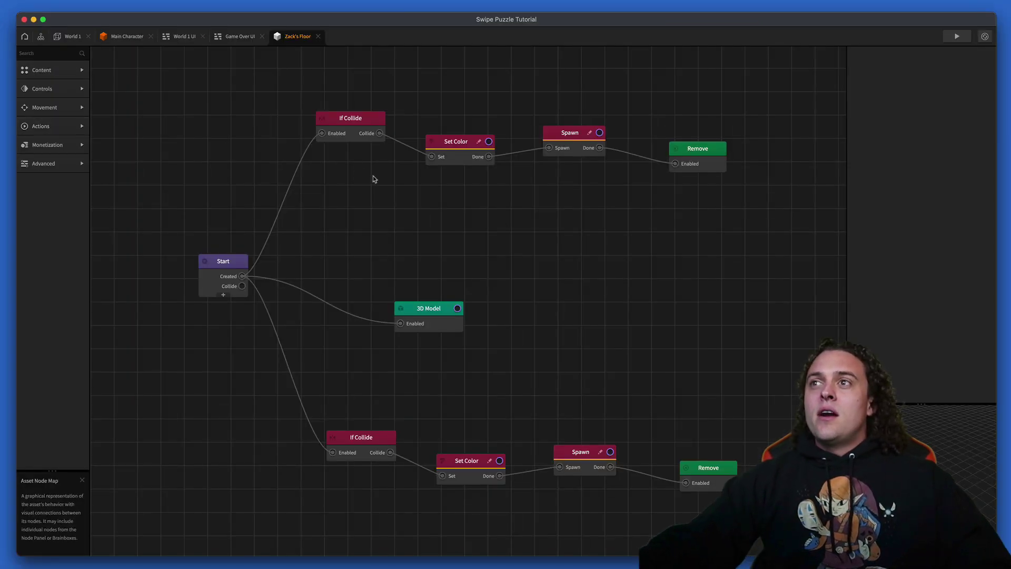
{"action": "left_click_drag", "start_coordinate": [354, 121], "coordinate": [346, 148]}
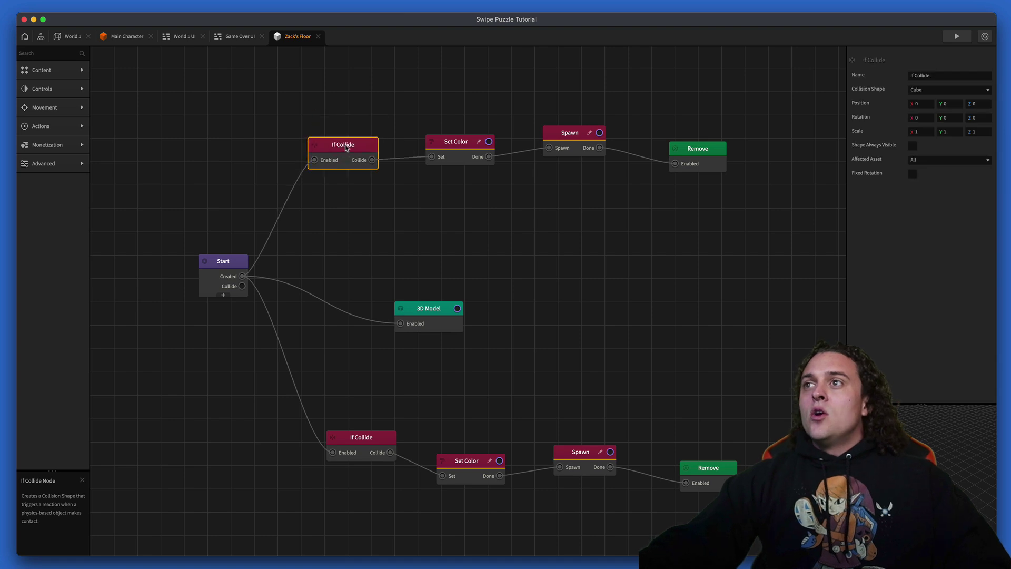
{"action": "left_click", "coordinate": [571, 138]}
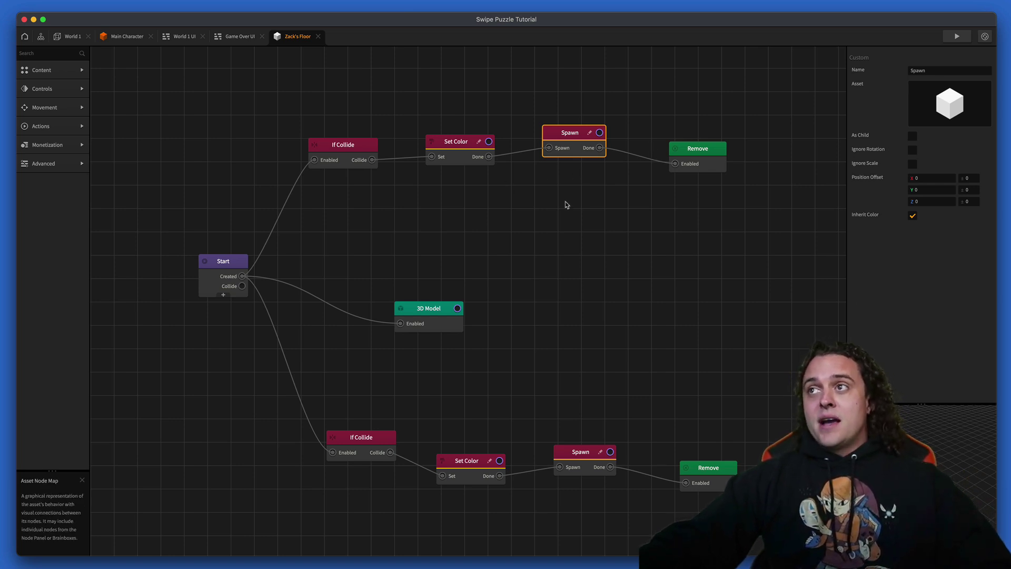
In the original Floor's node graph, disconnect Set Color and Spawn from Start and arrange Set Color, Spawn and Remove in a row
{"action": "left_click", "coordinate": [70, 38]}
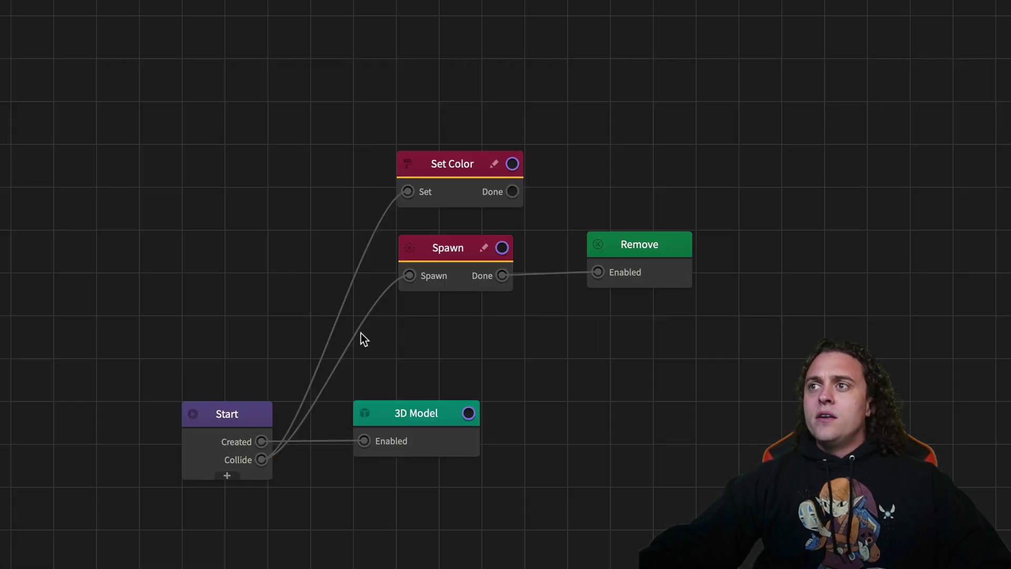
{"action": "left_click_drag", "start_coordinate": [361, 333], "coordinate": [646, 250]}
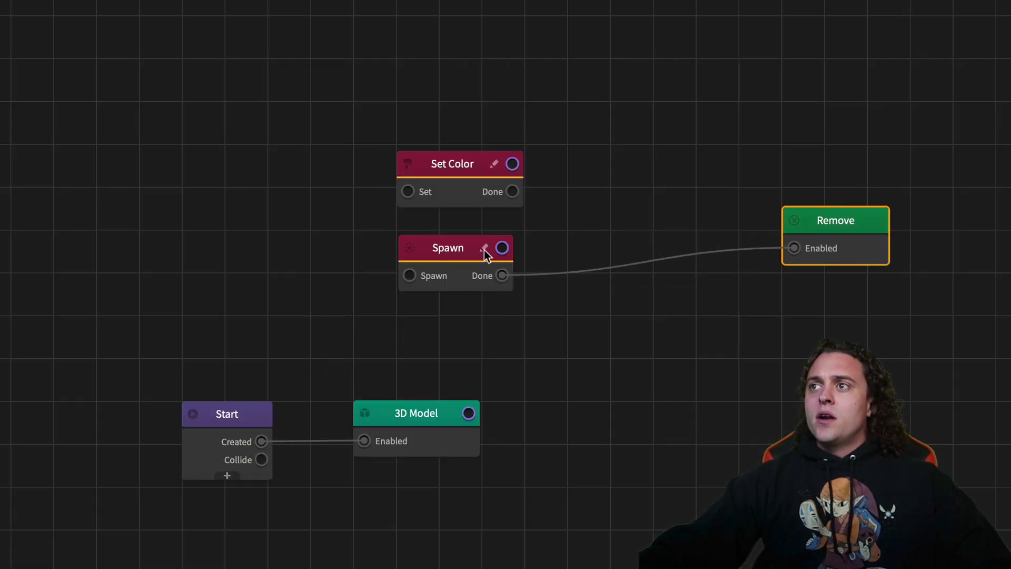
{"action": "left_click_drag", "start_coordinate": [484, 250], "coordinate": [637, 224]}
{"action": "left_click_drag", "start_coordinate": [840, 228], "coordinate": [937, 223]}
{"action": "left_click", "coordinate": [654, 221]}
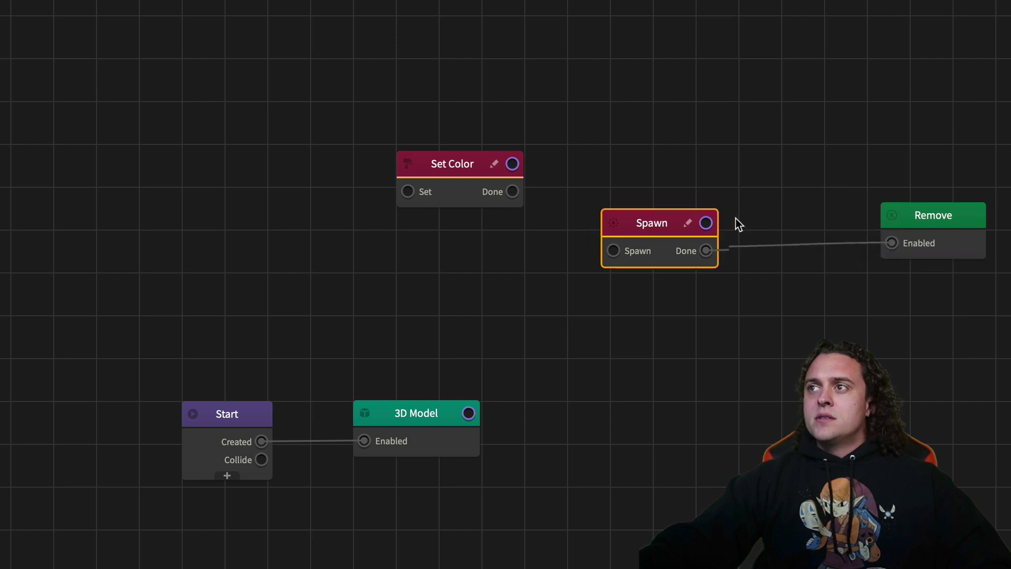
{"action": "left_click_drag", "start_coordinate": [739, 225], "coordinate": [748, 218]}
{"action": "left_click_drag", "start_coordinate": [435, 154], "coordinate": [515, 221]}
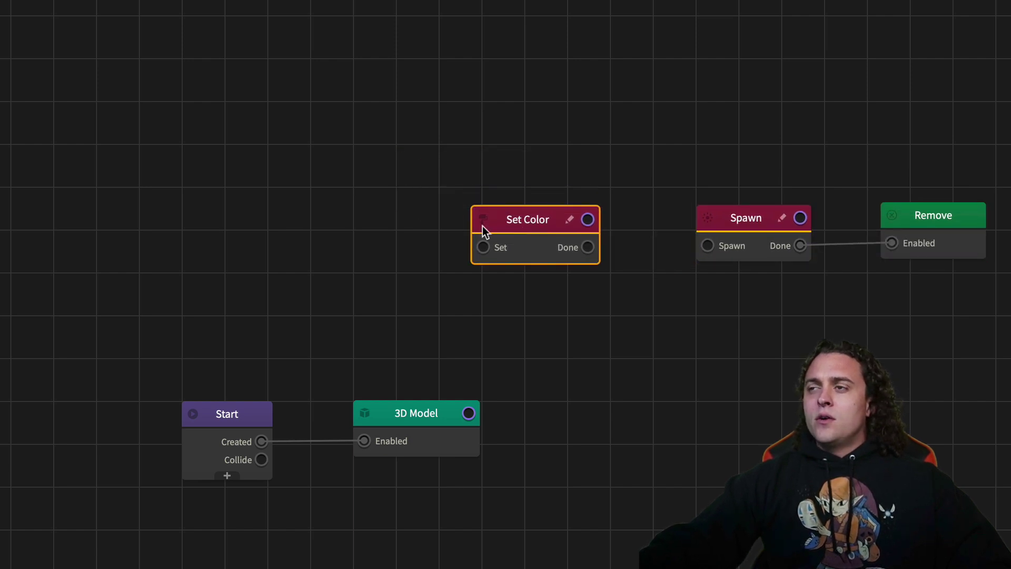
Add an If Collide node to the Floor's graph and connect Start's Created output to its Enabled input
{"action": "left_click", "coordinate": [53, 72]}
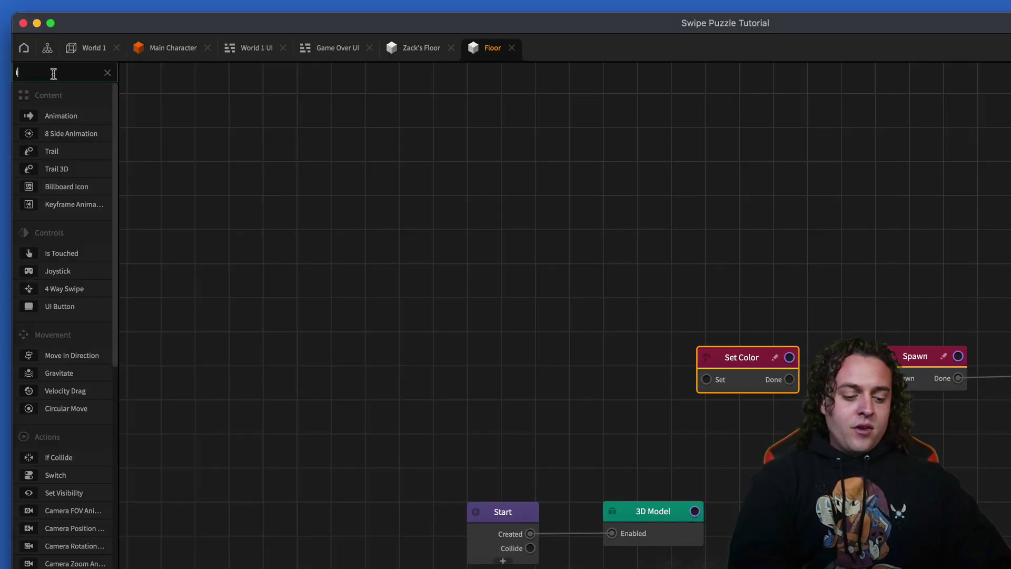
{"action": "type", "text": "if coll"}
{"action": "left_click_drag", "start_coordinate": [70, 118], "coordinate": [568, 394]}
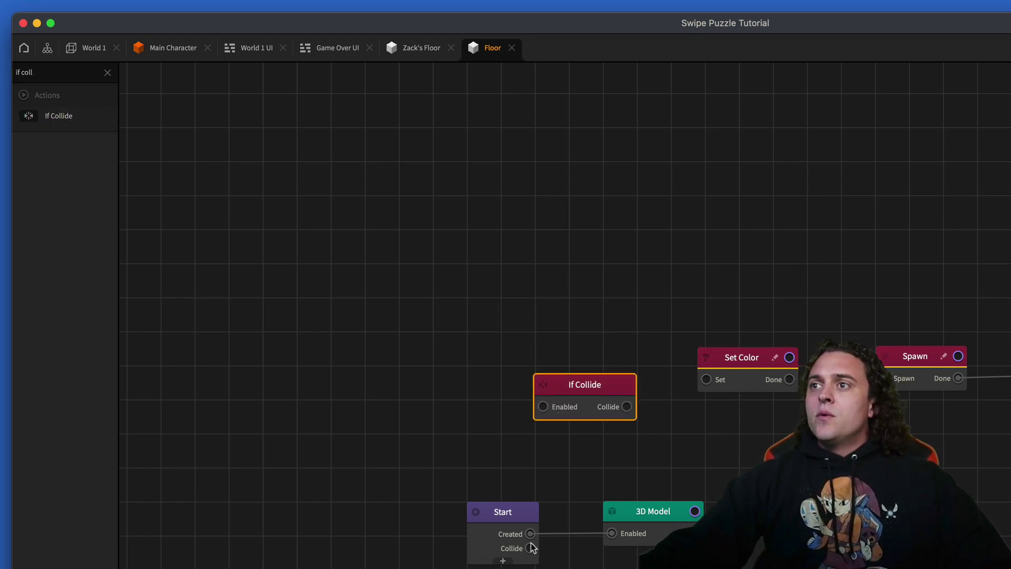
{"action": "left_click_drag", "start_coordinate": [531, 534], "coordinate": [543, 408]}
Set the If Collide node's affected asset to the Main Character
{"action": "left_click", "coordinate": [583, 383]}
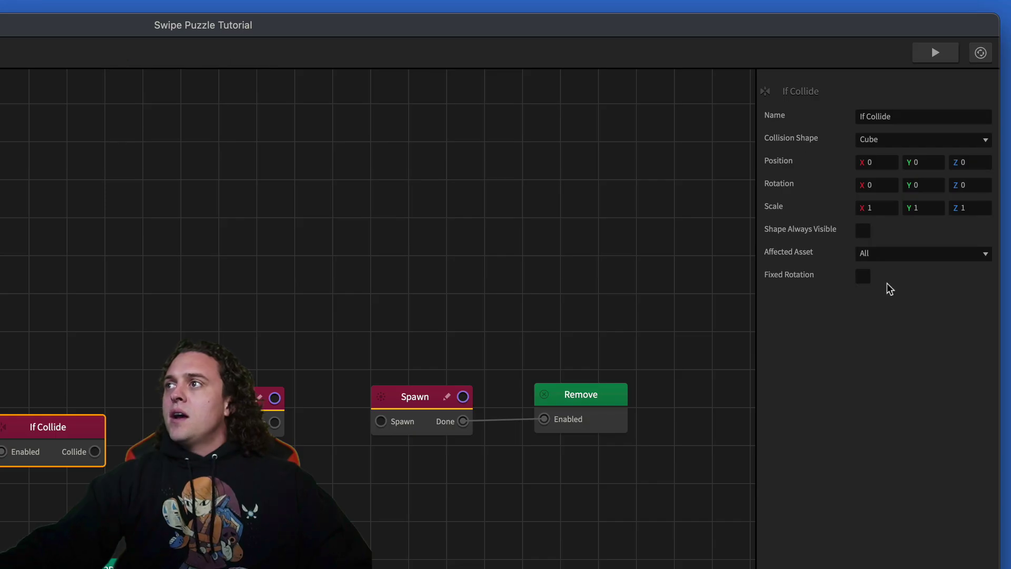
{"action": "left_click", "coordinate": [900, 254]}
{"action": "left_click", "coordinate": [922, 388]}
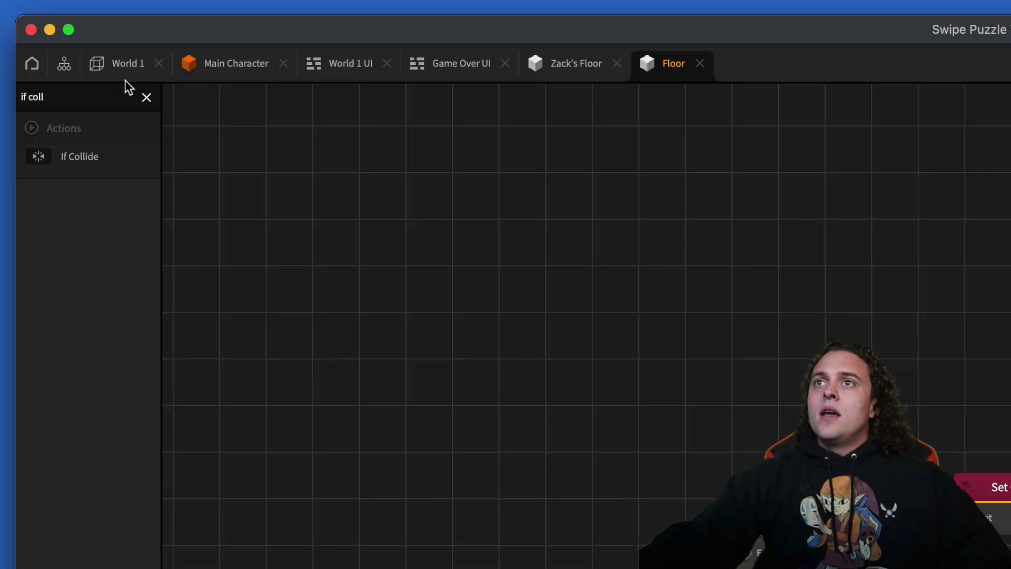
In World 1, rename the Main Character asset as Main Character 1
{"action": "left_click", "coordinate": [65, 63]}
{"action": "left_click", "coordinate": [128, 63]}
{"action": "left_click", "coordinate": [100, 200]}
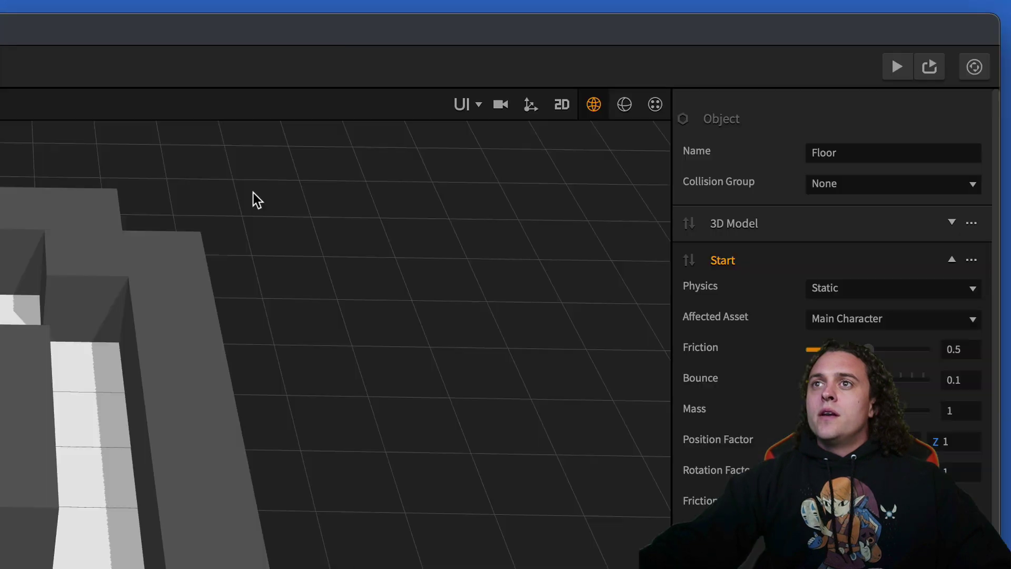
{"action": "left_click", "coordinate": [933, 150]}
{"action": "type", "text": "1"}
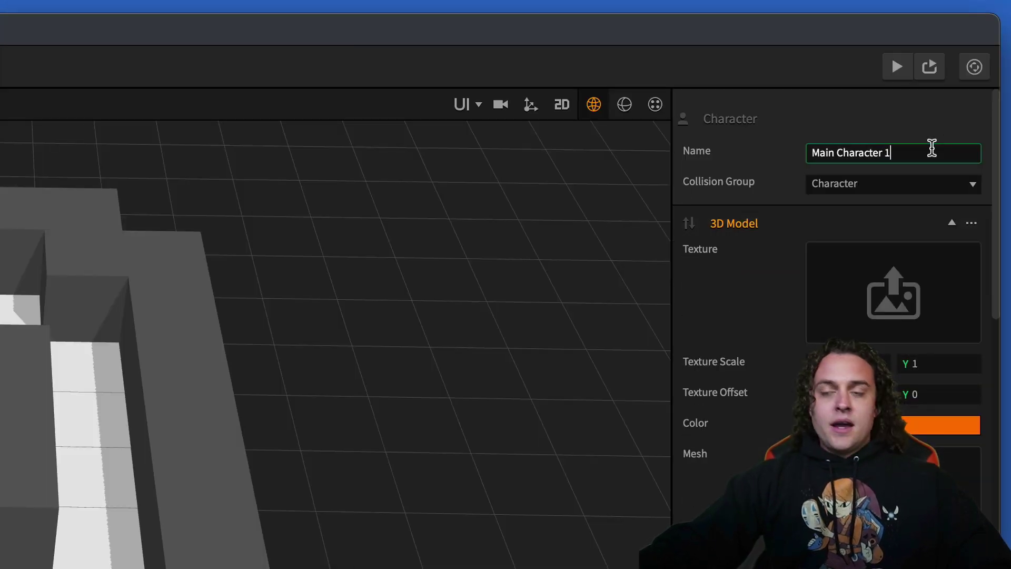
{"action": "left_click", "coordinate": [844, 108]}
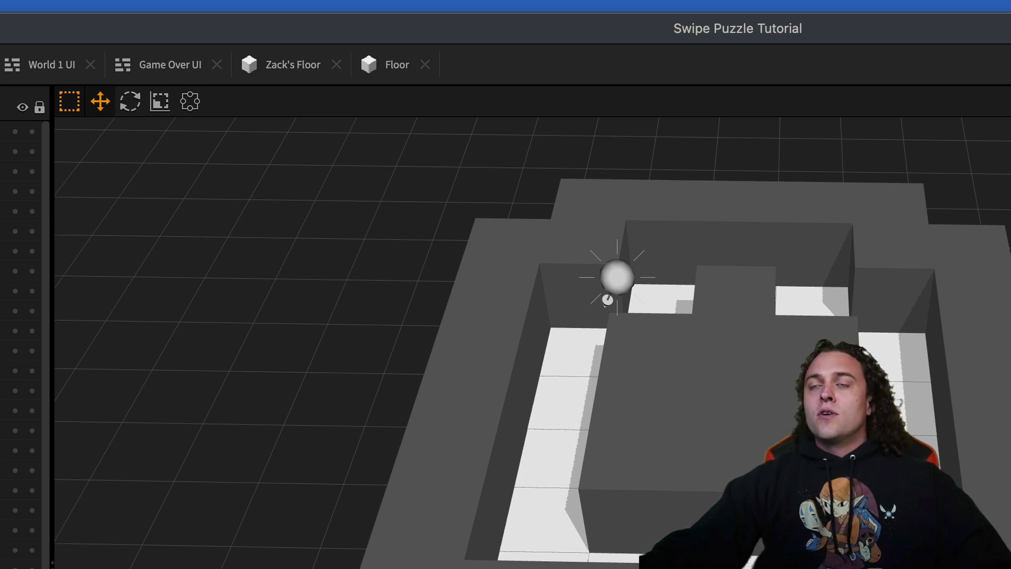
In the Floor's node graph, connect the If Collide node's Collide output to Set Color's Set input
{"action": "left_click", "coordinate": [391, 65]}
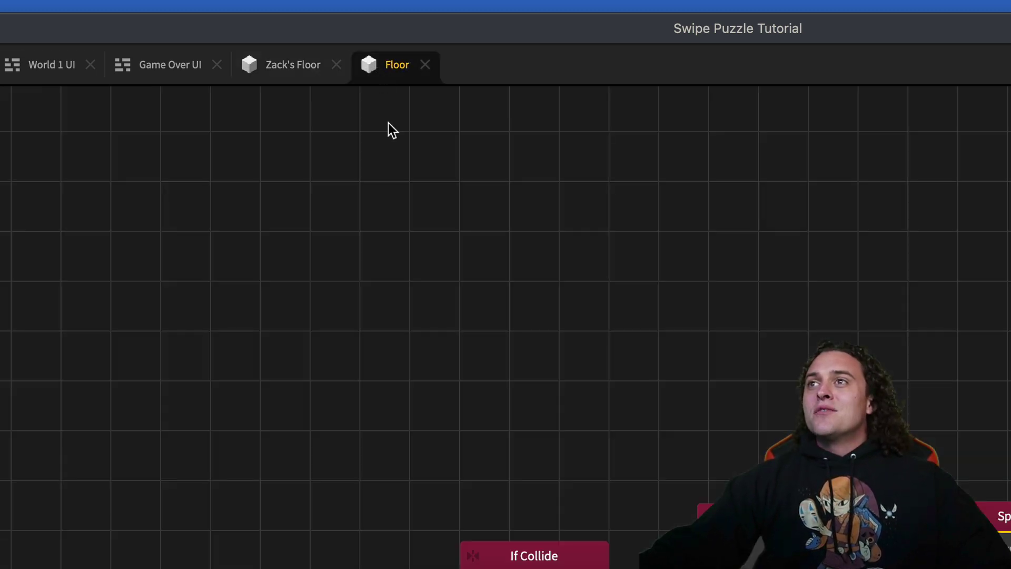
{"action": "left_click", "coordinate": [140, 422]}
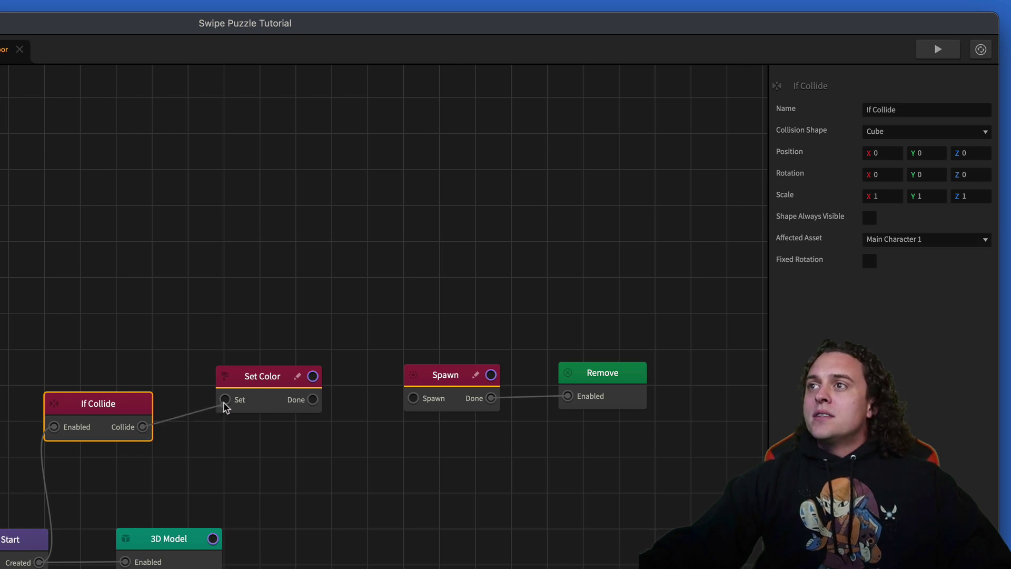
{"action": "left_click_drag", "start_coordinate": [225, 407], "coordinate": [225, 399]}
{"action": "left_click", "coordinate": [264, 391]}
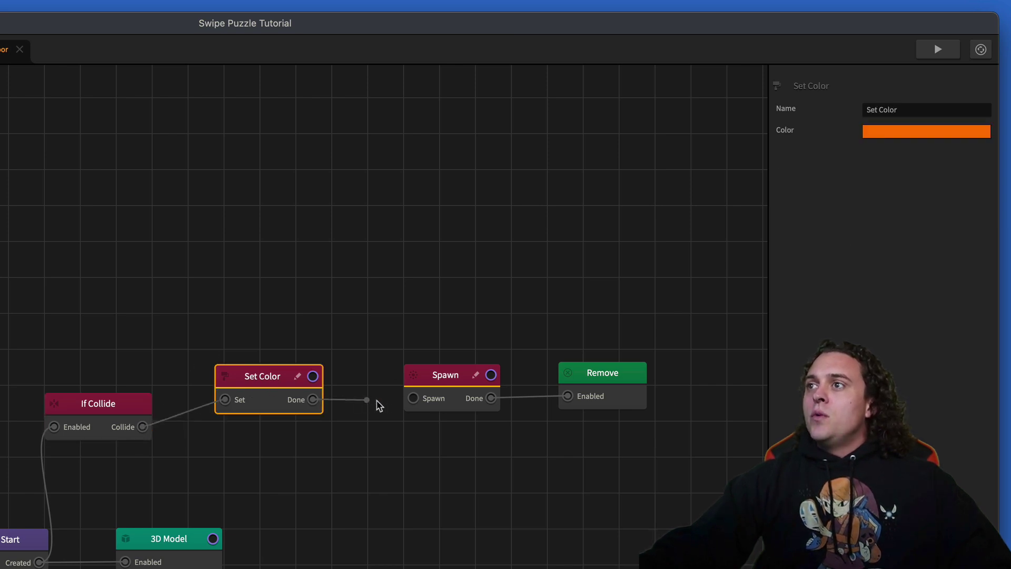
Replace the Floor's Spawn node with a copy of the imported floor's Spawn node, placed between Set Color and Remove
{"action": "left_click", "coordinate": [441, 382]}
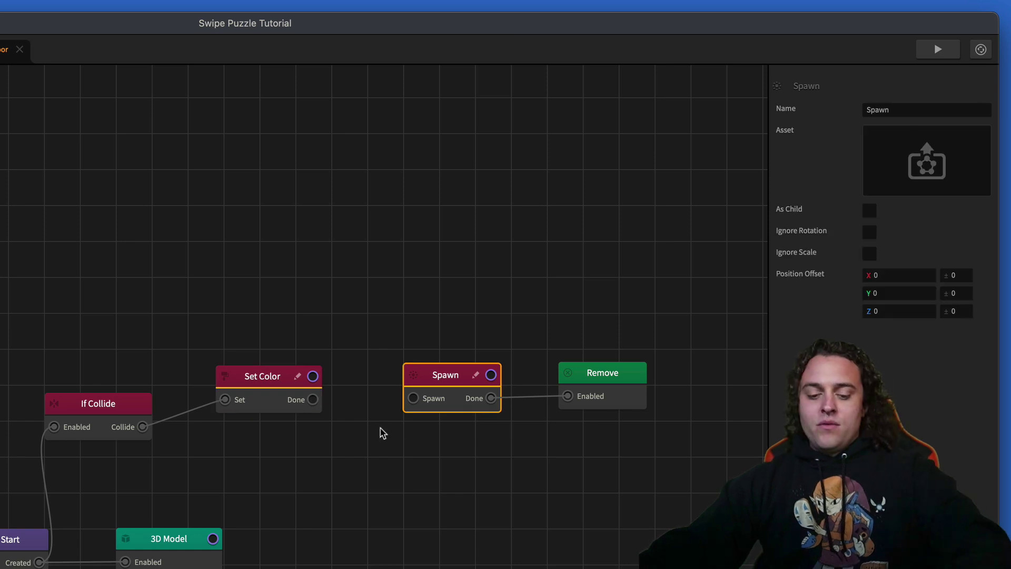
{"action": "left_click", "coordinate": [153, 68]}
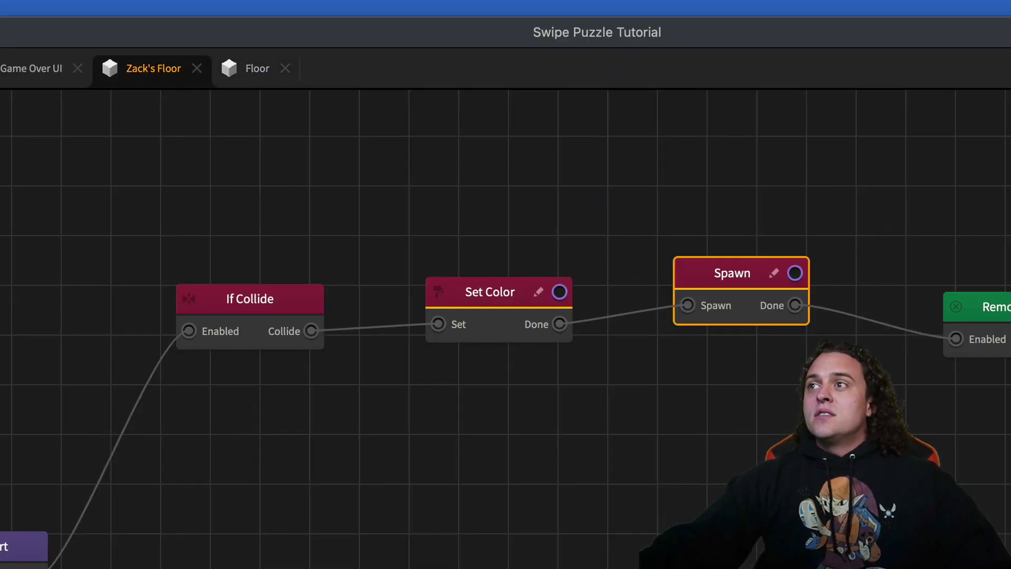
{"action": "left_click_drag", "start_coordinate": [747, 308], "coordinate": [746, 305]}
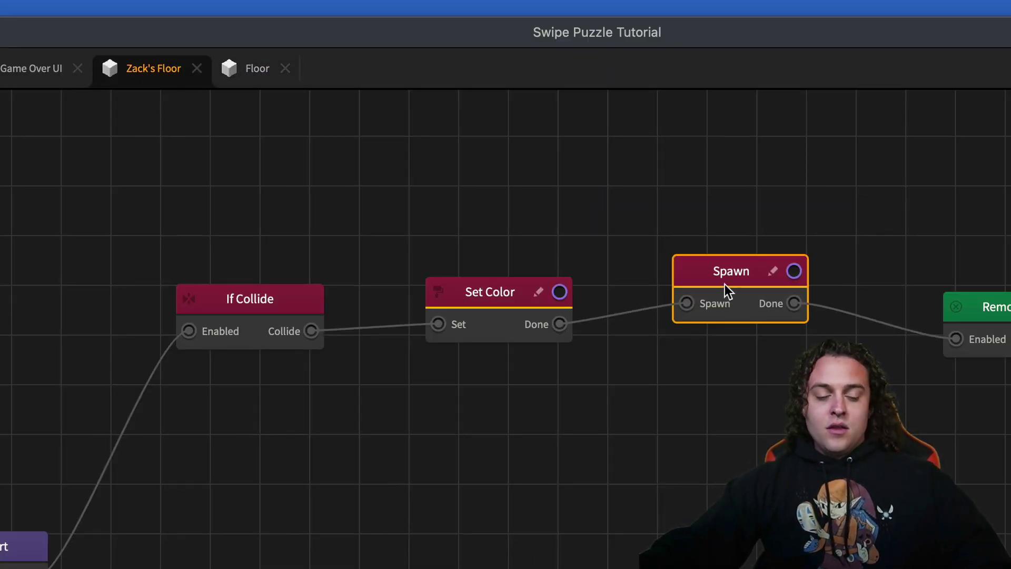
{"action": "left_click", "coordinate": [245, 69]}
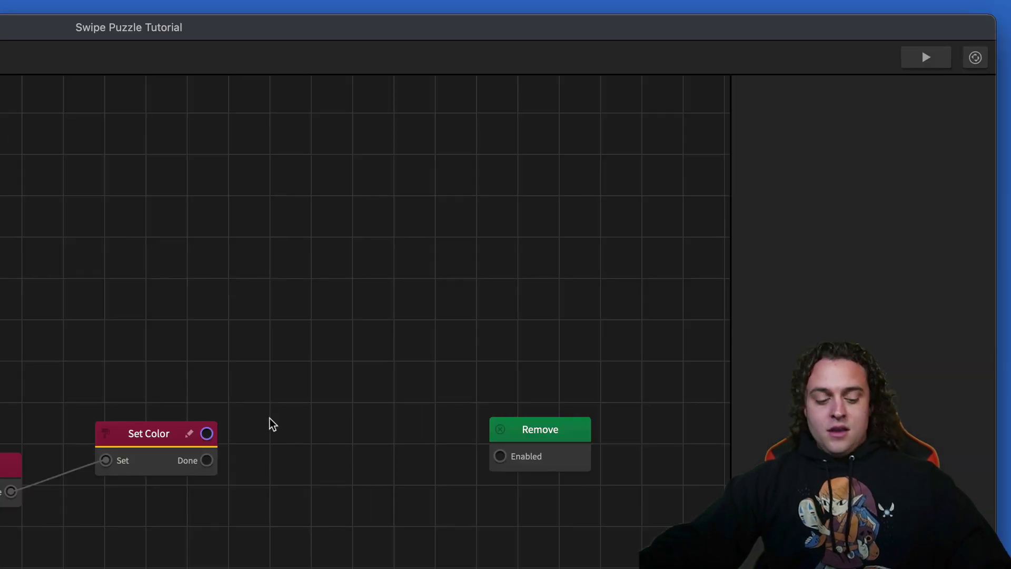
{"action": "key", "text": "super+v"}
{"action": "left_click_drag", "start_coordinate": [78, 520], "coordinate": [354, 404]}
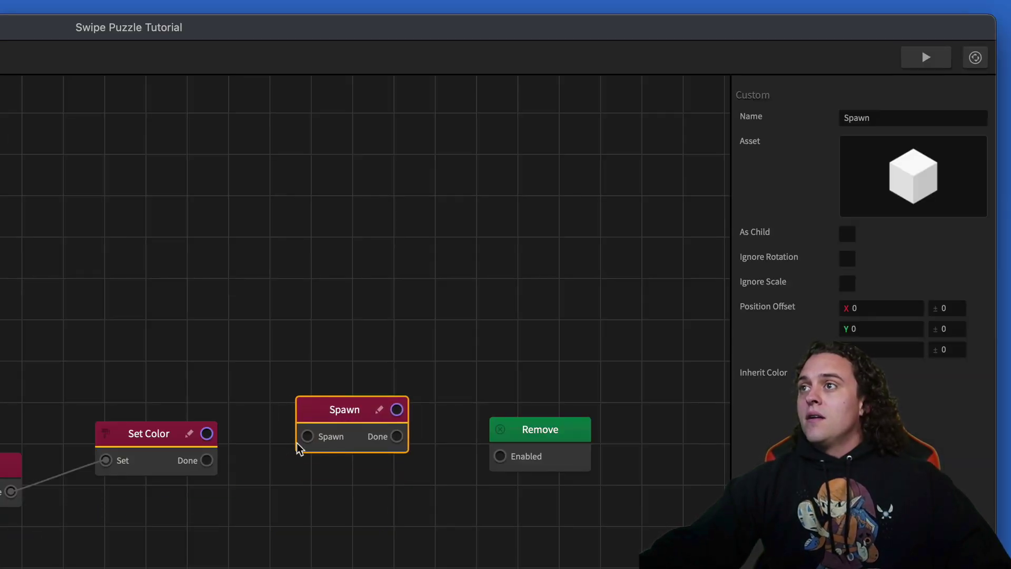
Connect Set Color's Done output to the Spawn node and Spawn's Done output to Remove's Enabled input
{"action": "left_click_drag", "start_coordinate": [206, 460], "coordinate": [327, 448]}
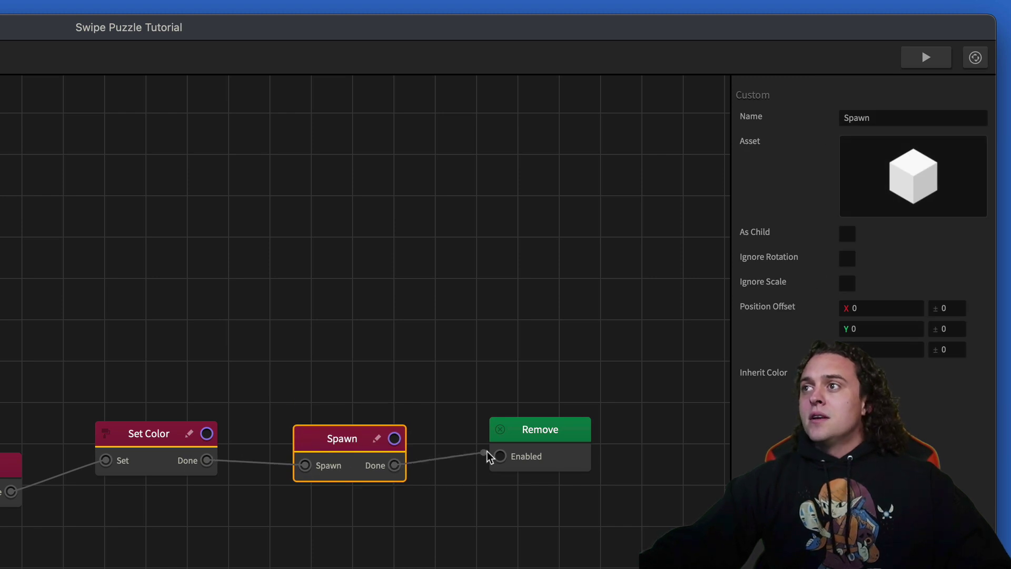
{"action": "left_click_drag", "start_coordinate": [499, 458], "coordinate": [500, 456]}
{"action": "mouse_move", "coordinate": [948, 153]}
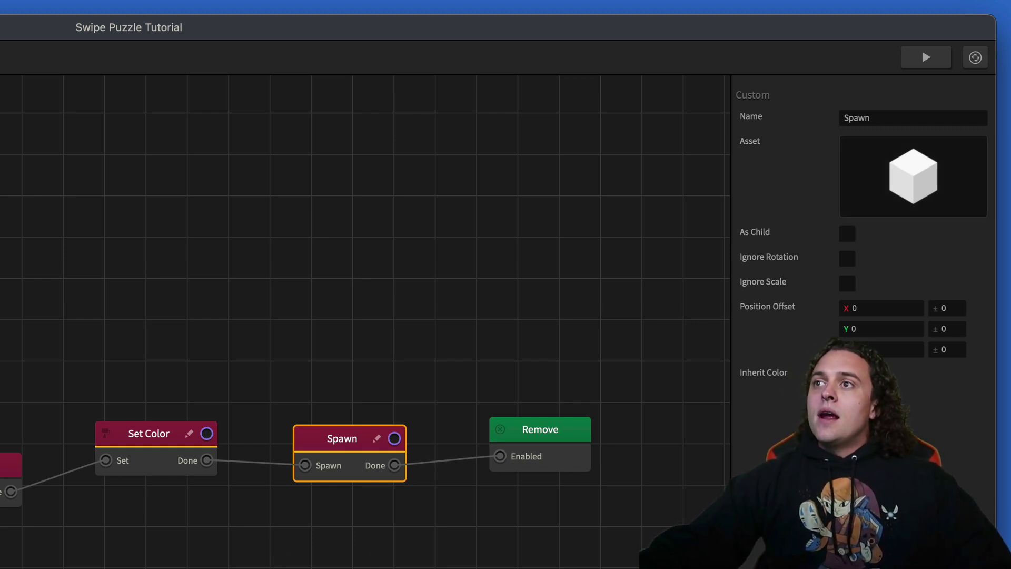
{"action": "scroll", "coordinate": [261, 566], "scroll_direction": "down", "scroll_amount": 5}
{"action": "left_click", "coordinate": [262, 566]}
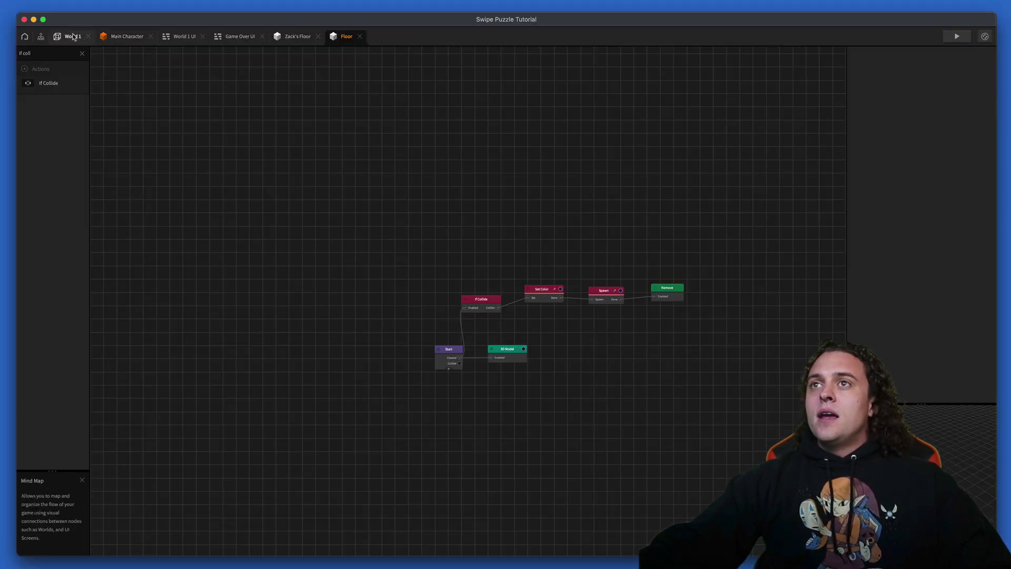
In World 1, add a Sphere to the asset library and name it Enemy
{"action": "left_click", "coordinate": [41, 37]}
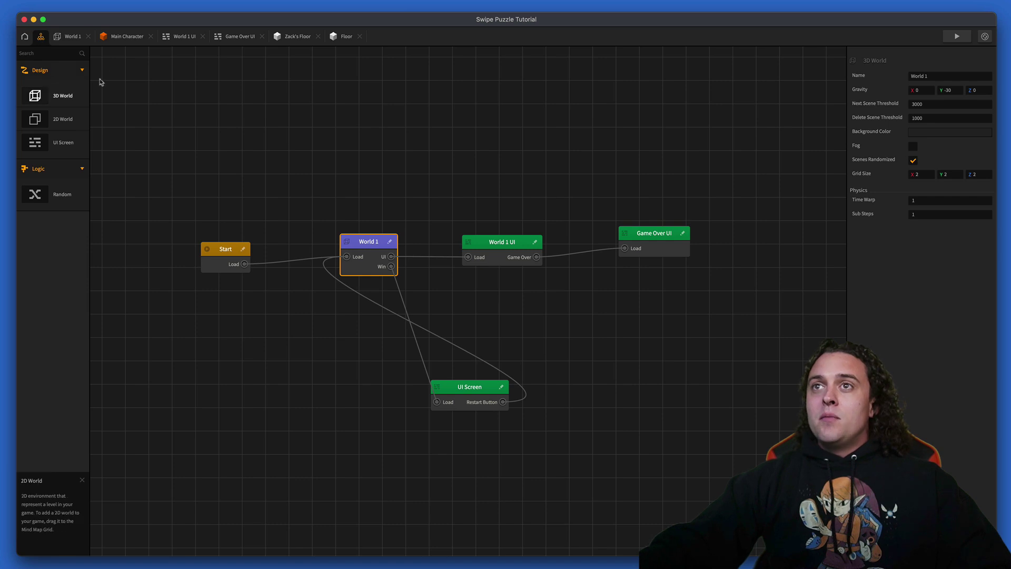
{"action": "left_click", "coordinate": [74, 40]}
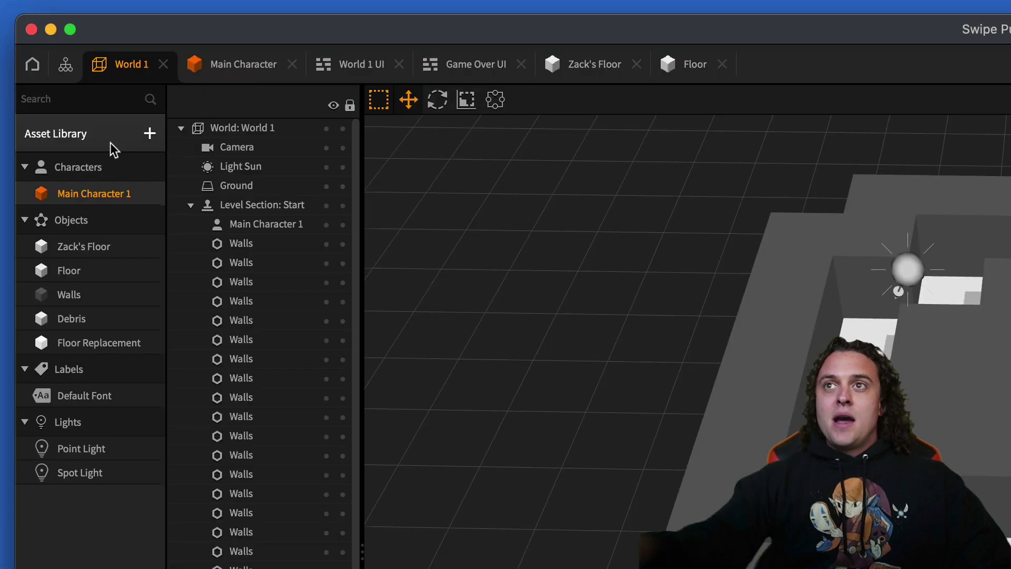
{"action": "left_click", "coordinate": [85, 142]}
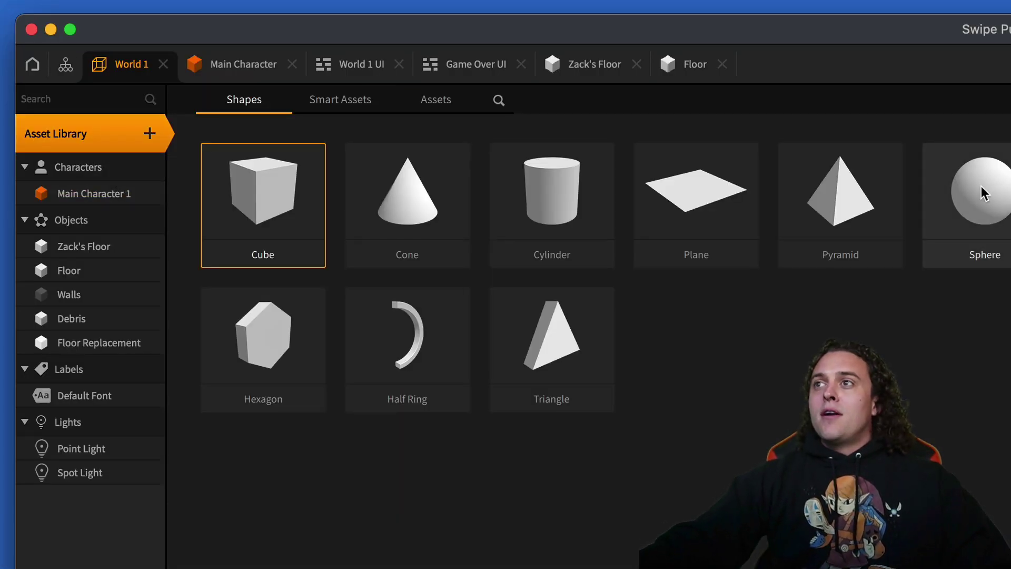
{"action": "left_click", "coordinate": [985, 193]}
{"action": "left_click", "coordinate": [97, 141]}
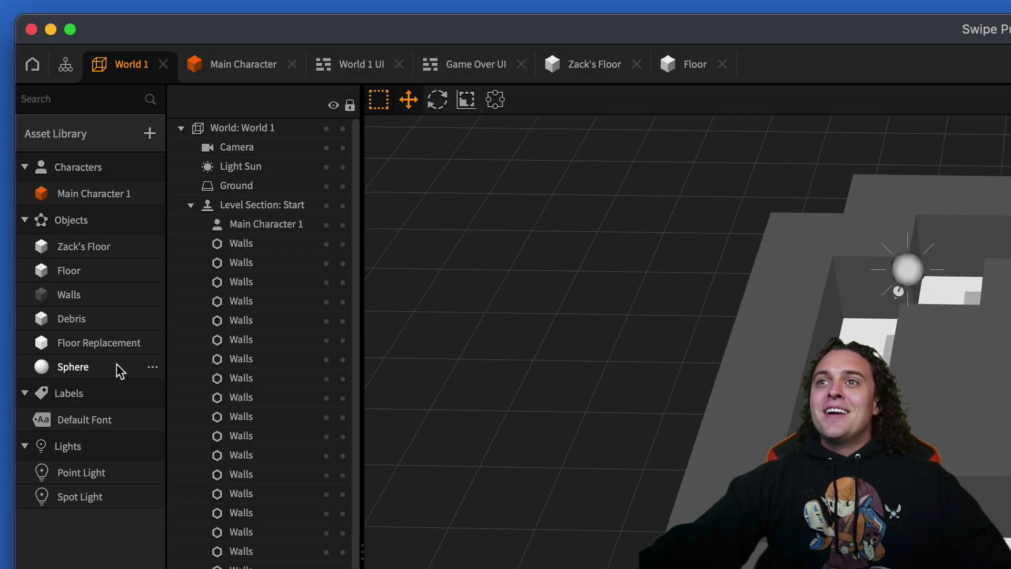
{"action": "left_click", "coordinate": [853, 164]}
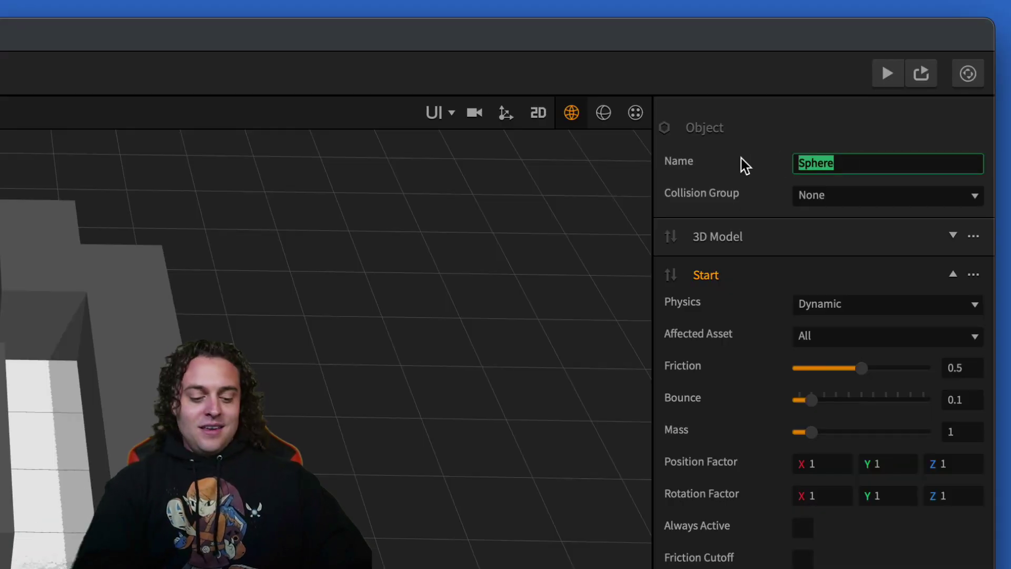
{"action": "type", "text": "Enemy"}
{"action": "key", "text": "Return"}
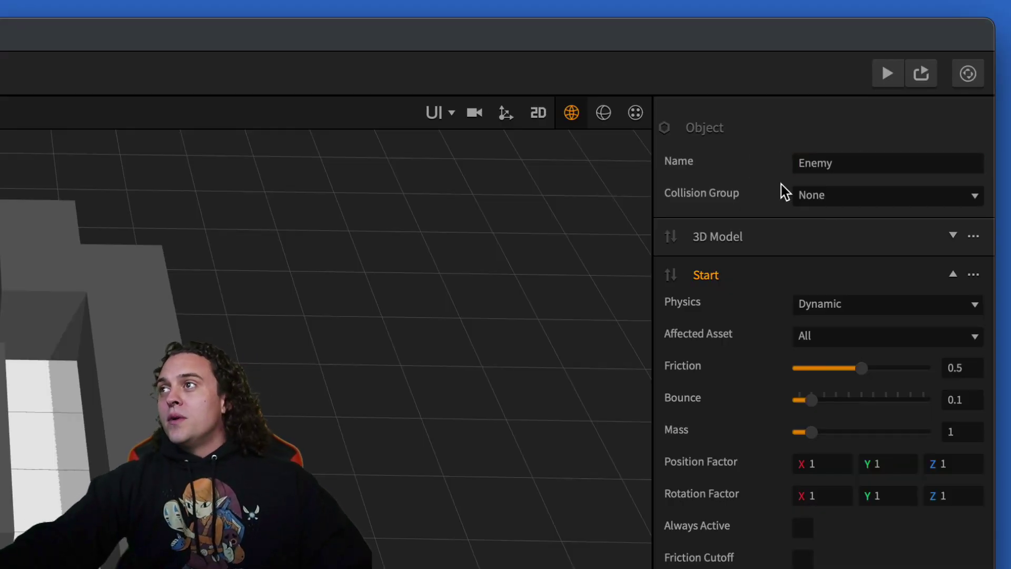
Set the Enemy's collision group to Enemy and its physics to Static
{"action": "left_click", "coordinate": [838, 196]}
{"action": "left_click", "coordinate": [859, 264]}
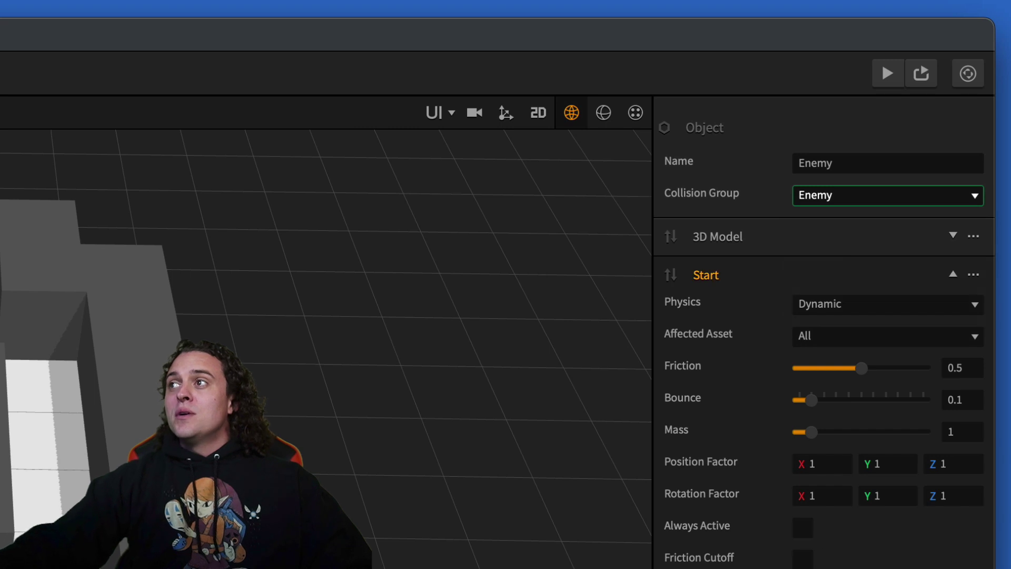
{"action": "left_click", "coordinate": [849, 305]}
{"action": "left_click", "coordinate": [872, 354]}
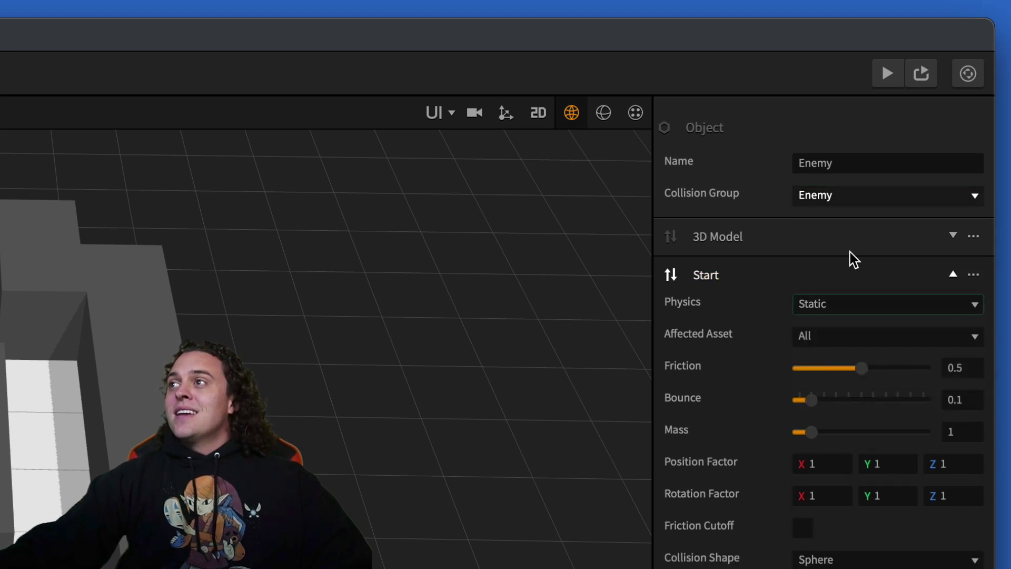
Colour the Enemy sphere's 3D model magenta
{"action": "left_click", "coordinate": [853, 255]}
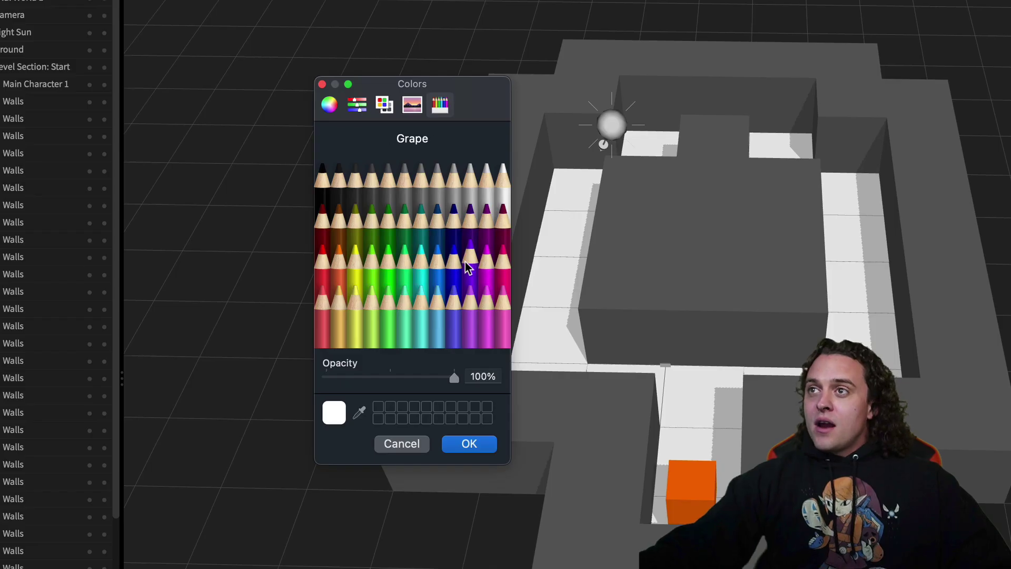
{"action": "left_click", "coordinate": [485, 264]}
{"action": "left_click", "coordinate": [478, 445]}
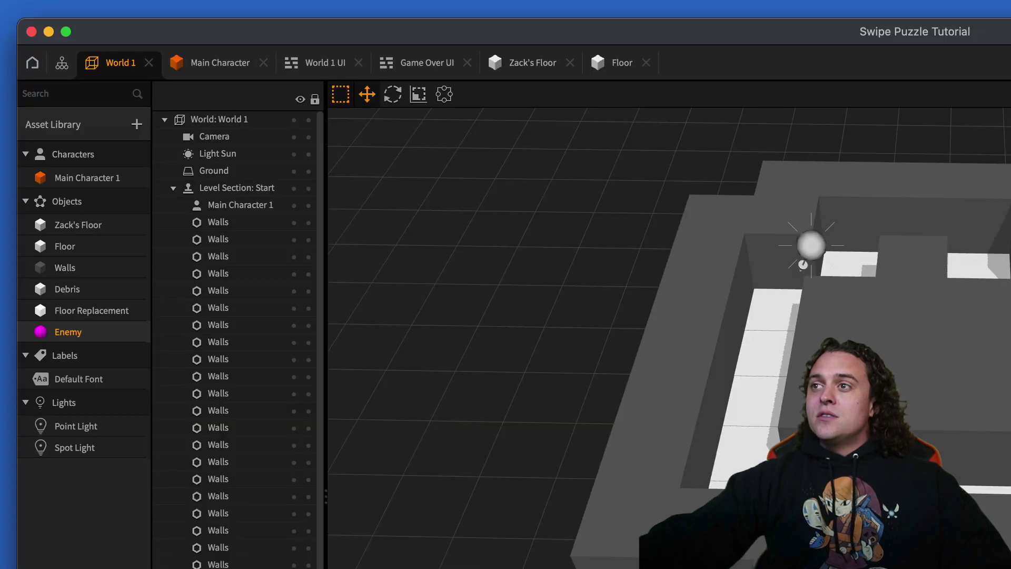
Add a Spawn node to the Main Character's node graph, beside the lowest Position Animation node
{"action": "left_click", "coordinate": [215, 71]}
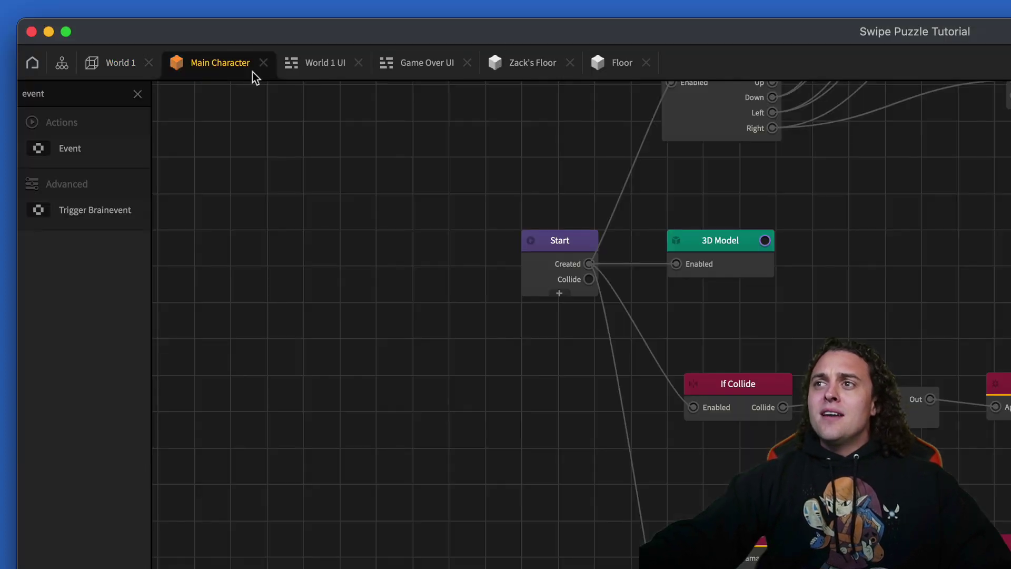
{"action": "left_click_drag", "start_coordinate": [506, 151], "coordinate": [430, 391]}
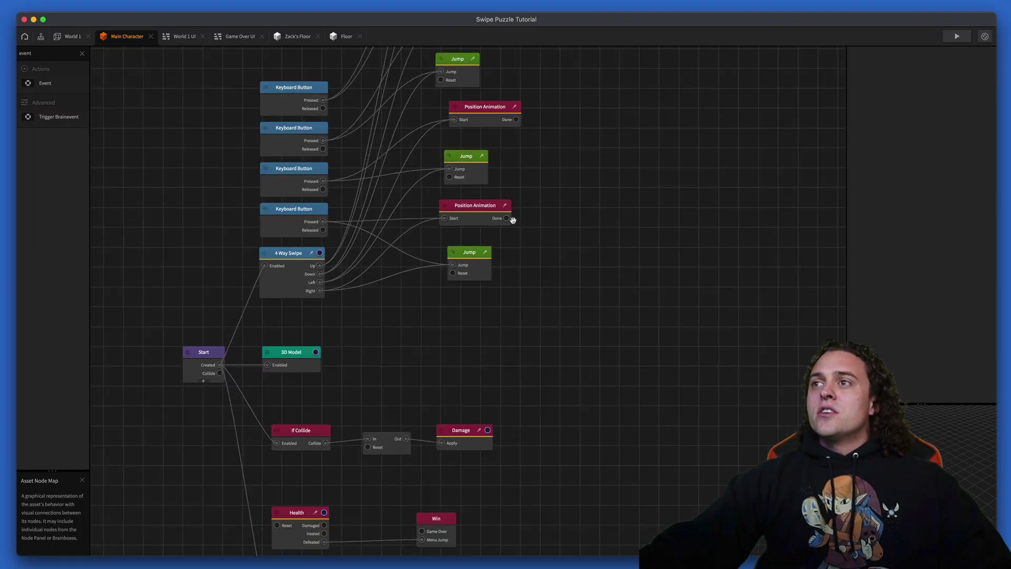
{"action": "left_click_drag", "start_coordinate": [512, 219], "coordinate": [400, 334]}
{"action": "scroll", "coordinate": [436, 287], "scroll_direction": "down", "scroll_amount": 3}
{"action": "left_click_drag", "start_coordinate": [436, 287], "coordinate": [447, 298]}
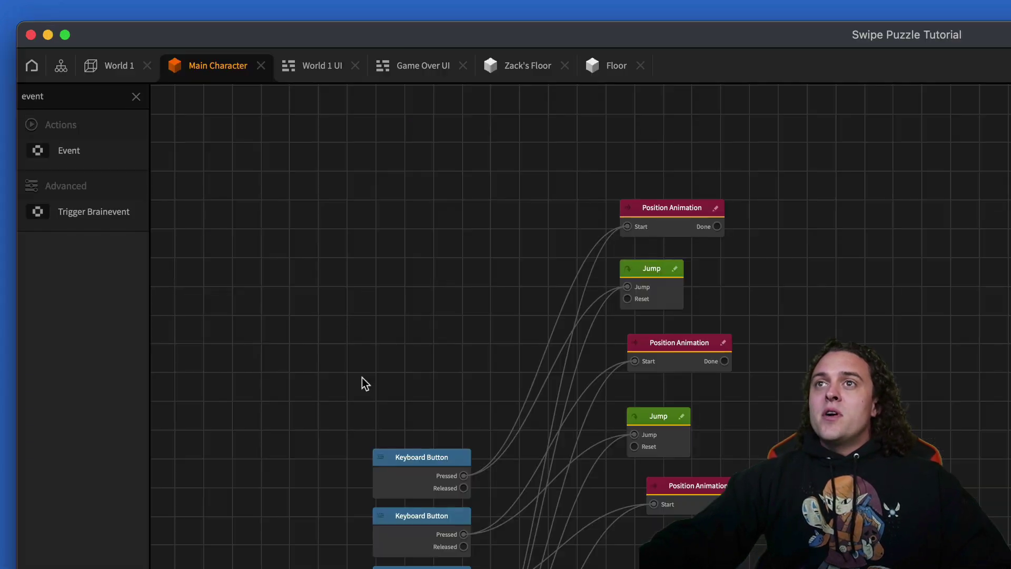
{"action": "double_click", "coordinate": [76, 95]}
{"action": "type", "text": "spa"}
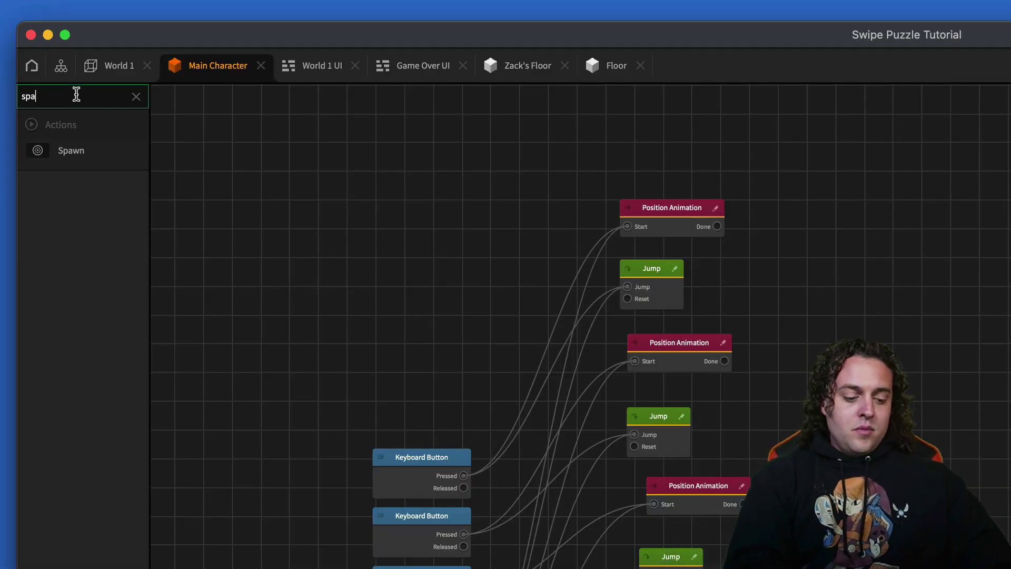
{"action": "type", "text": "wn"}
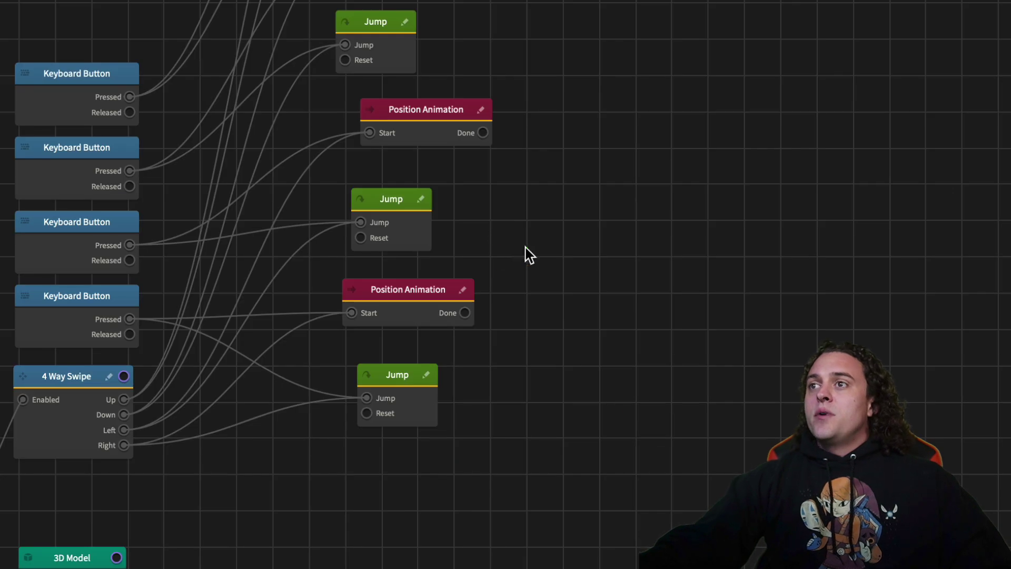
{"action": "left_click_drag", "start_coordinate": [529, 255], "coordinate": [637, 336]}
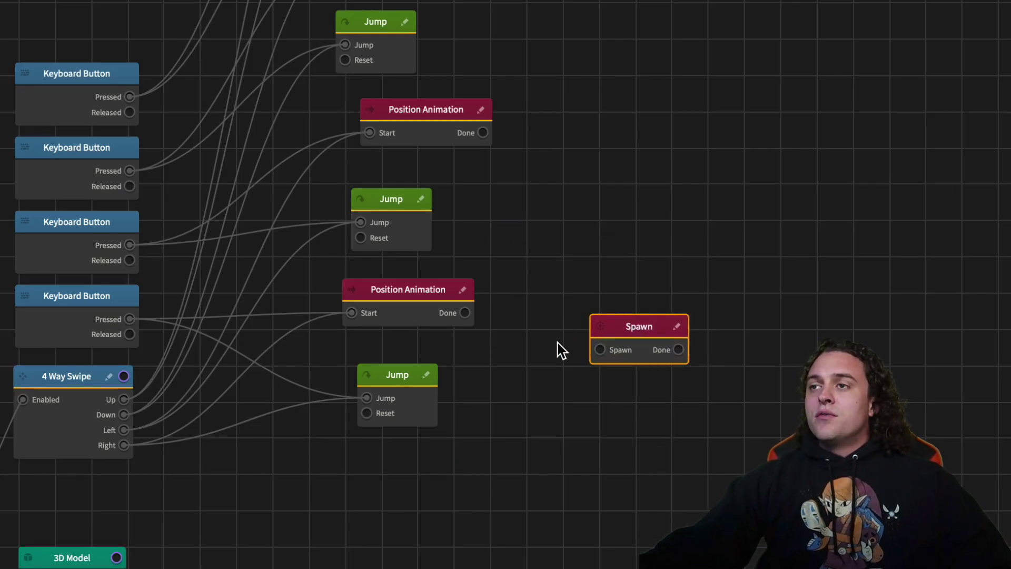
Connect the lowest Position Animation's Done output to the new Spawn node and line the node up beside it
{"action": "scroll", "coordinate": [548, 348], "scroll_direction": "up", "scroll_amount": 2}
{"action": "left_click_drag", "start_coordinate": [427, 299], "coordinate": [619, 351]}
{"action": "left_click", "coordinate": [657, 318]}
{"action": "left_click_drag", "start_coordinate": [656, 318], "coordinate": [648, 276]}
Assign the Enemy object as the asset of the Main Character's new Spawn node
{"action": "left_click", "coordinate": [982, 158]}
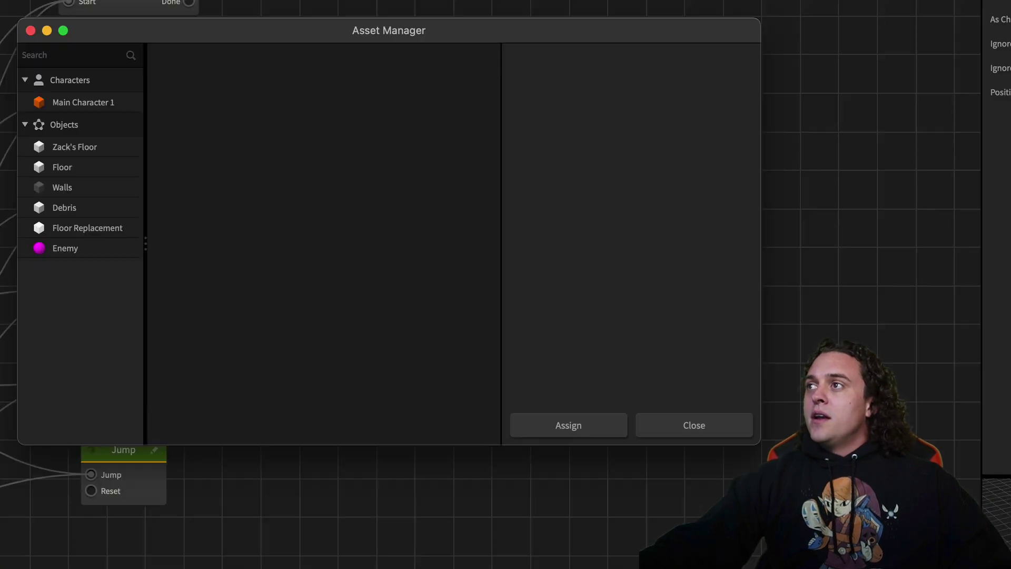
{"action": "left_click", "coordinate": [72, 252]}
{"action": "scroll", "coordinate": [583, 382], "scroll_direction": "down", "scroll_amount": 10}
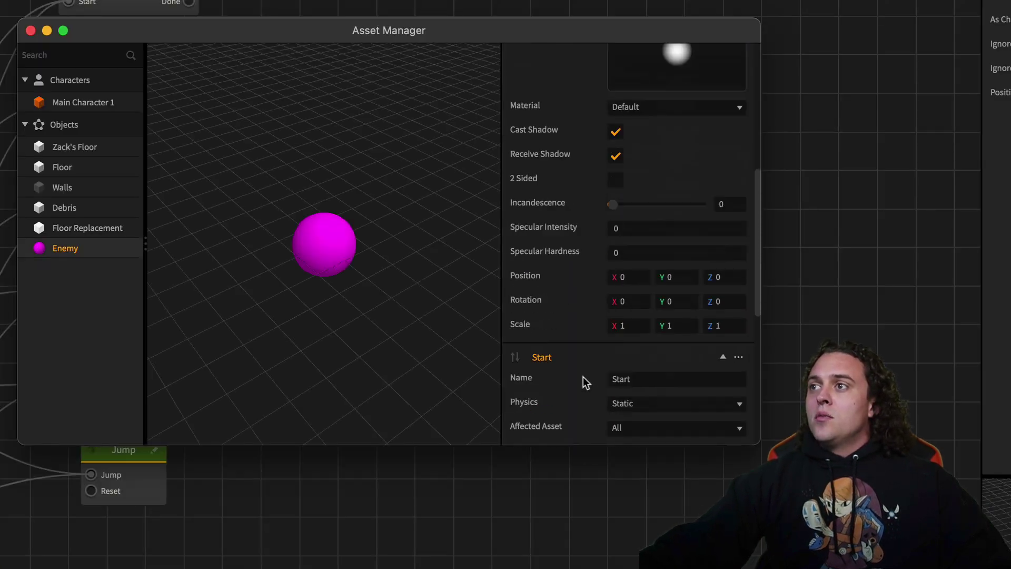
{"action": "left_click", "coordinate": [566, 426]}
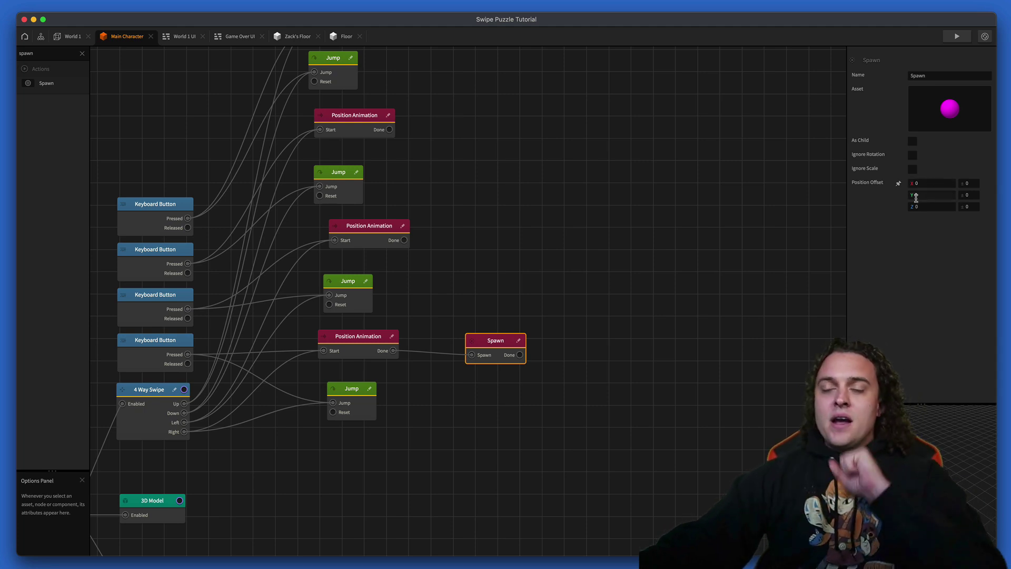
Set the Enemy Spawn node's position offset to X -2.5 and Y -1
{"action": "left_click", "coordinate": [929, 206]}
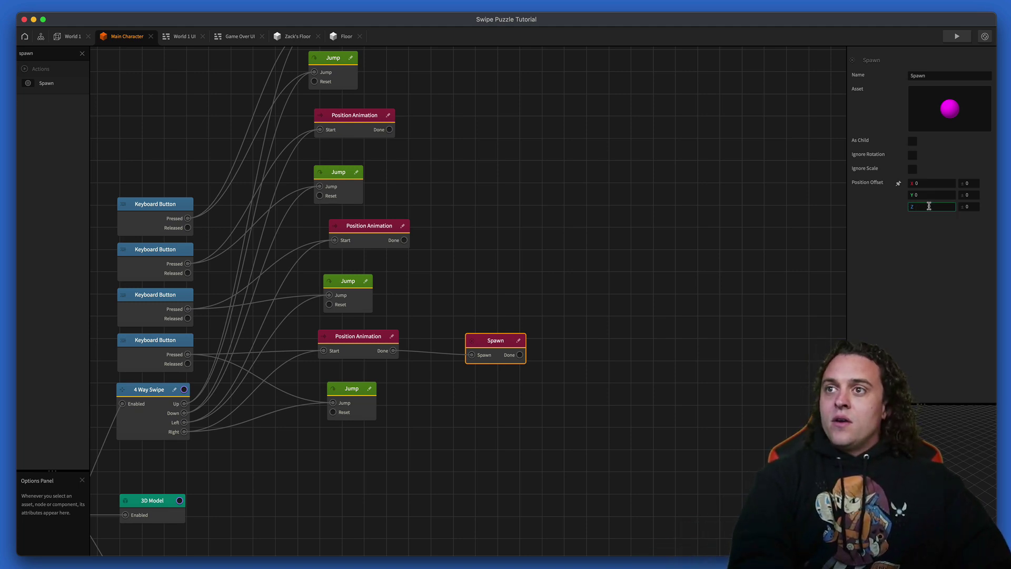
{"action": "left_click", "coordinate": [358, 354]}
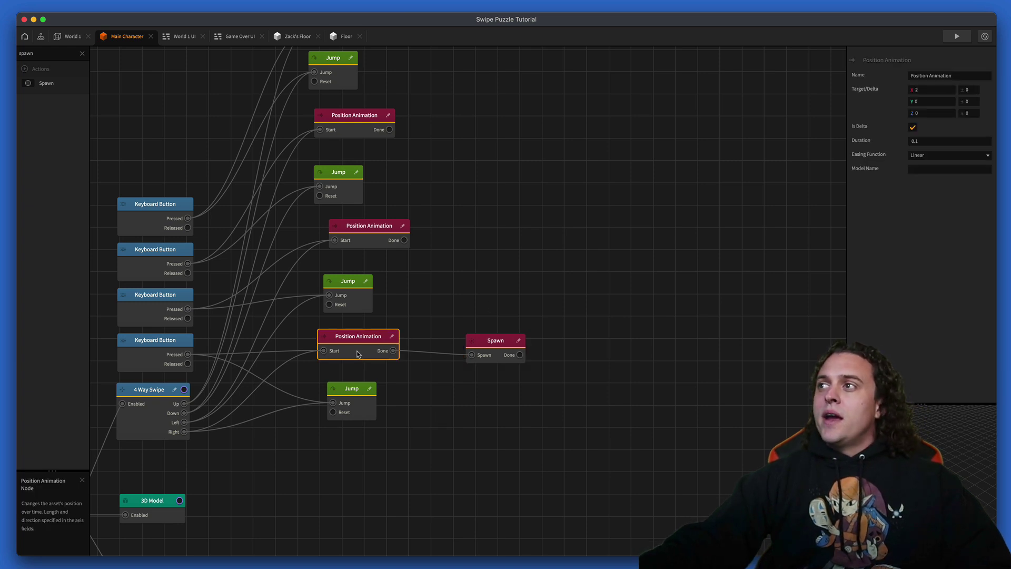
{"action": "left_click", "coordinate": [496, 343]}
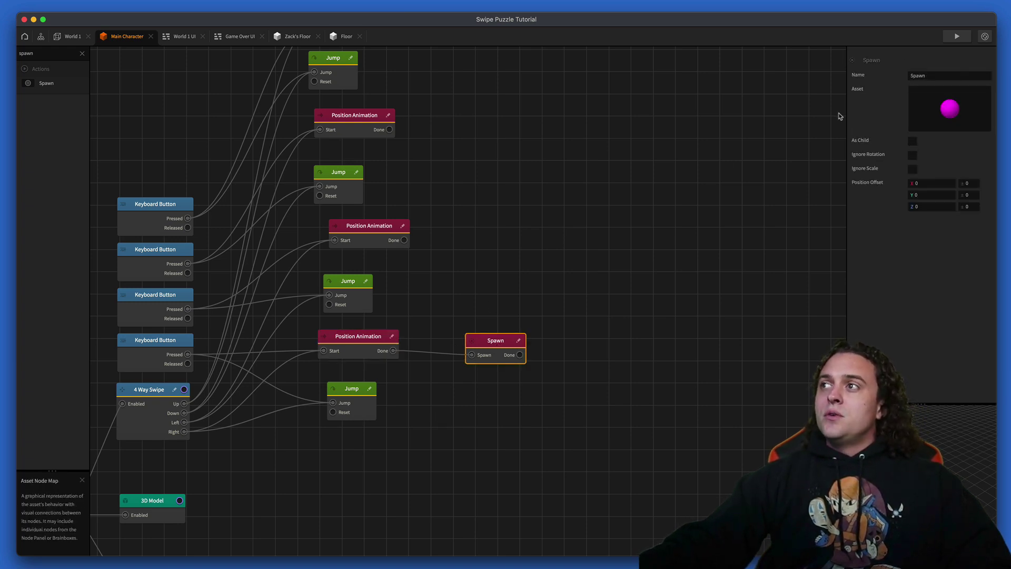
{"action": "left_click", "coordinate": [916, 183]}
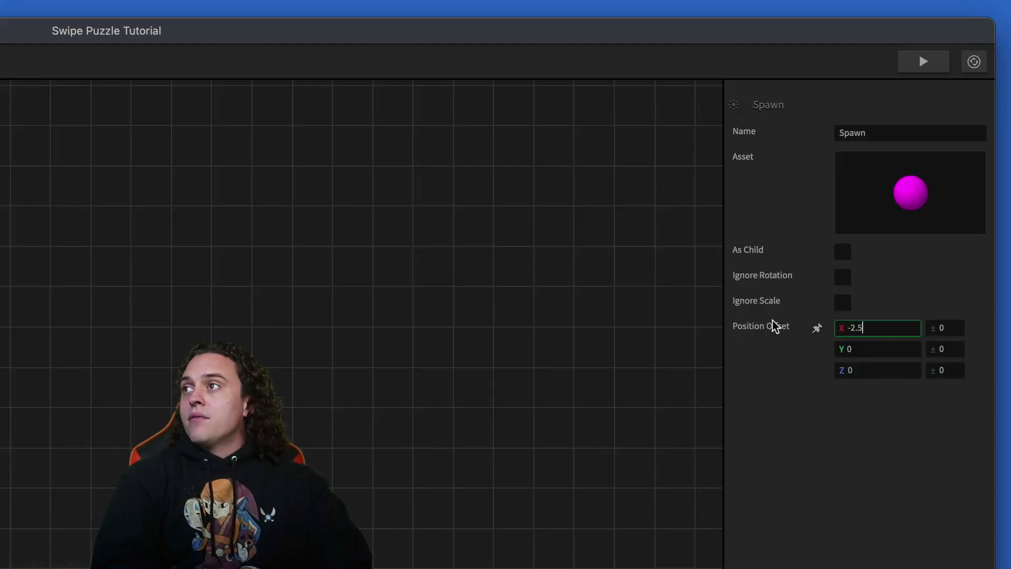
{"action": "left_click", "coordinate": [872, 348]}
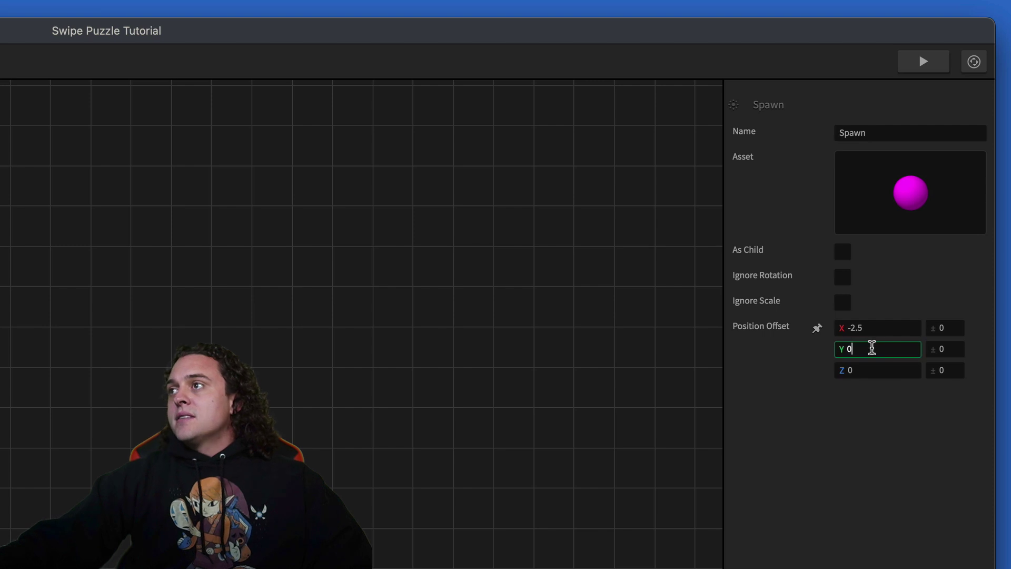
{"action": "key", "text": "BackSpace"}
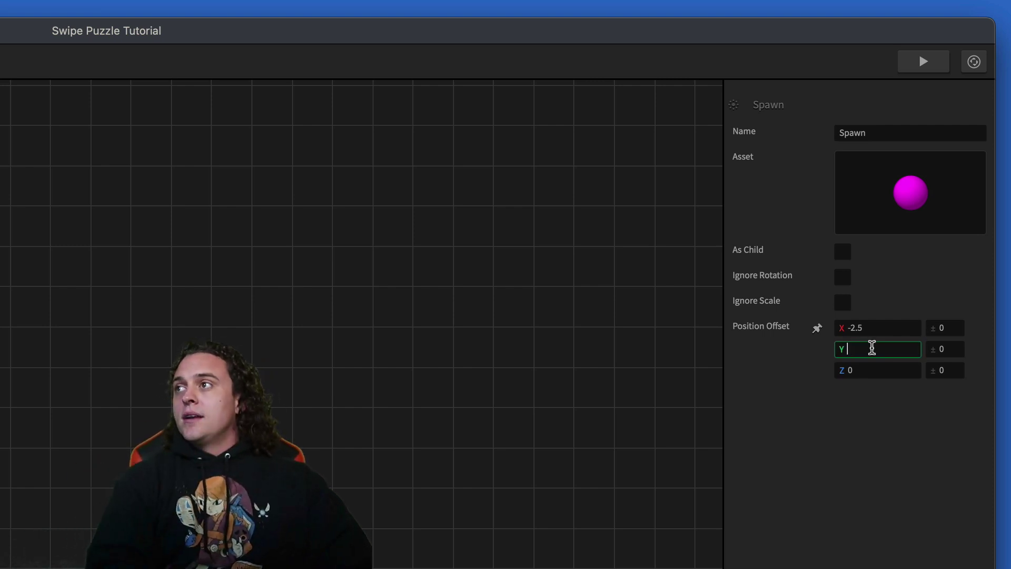
{"action": "type", "text": "-"}
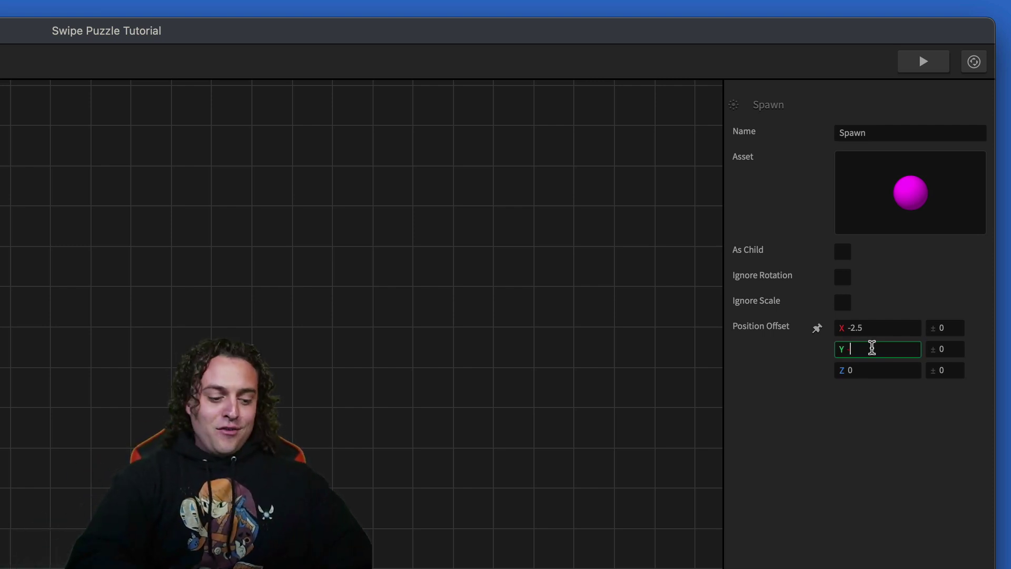
{"action": "type", "text": "1"}
{"action": "left_click", "coordinate": [859, 461]}
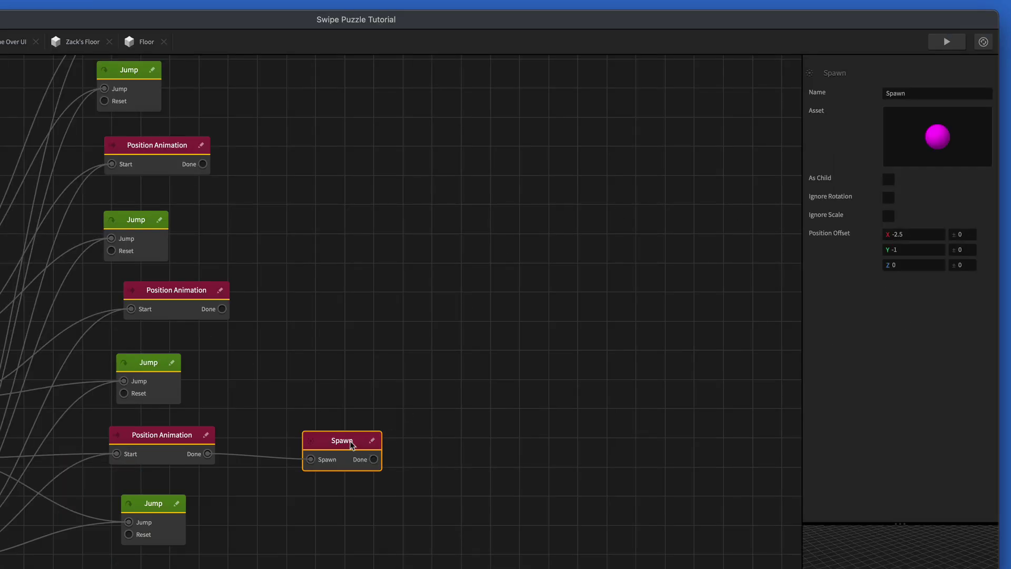
Duplicate the Spawn node, trigger the copy from the second-lowest Position Animation's Done output, and set its X offset to 2.5
{"action": "left_click_drag", "start_coordinate": [352, 445], "coordinate": [366, 441]}
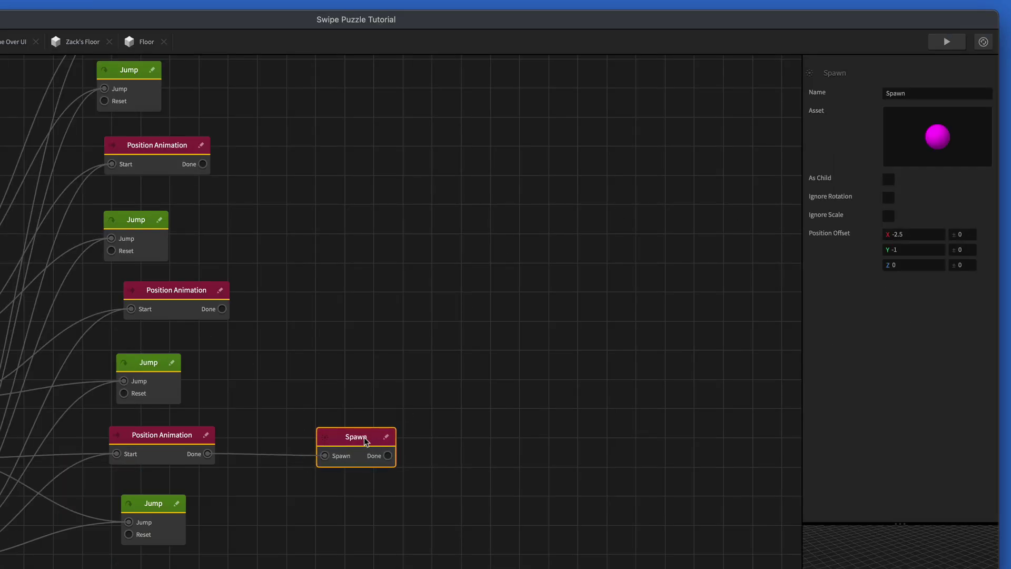
{"action": "key", "text": "ctrl+d"}
{"action": "left_click_drag", "start_coordinate": [354, 397], "coordinate": [376, 327]}
{"action": "left_click_drag", "start_coordinate": [243, 434], "coordinate": [222, 309]}
{"action": "left_click_drag", "start_coordinate": [369, 314], "coordinate": [366, 279]}
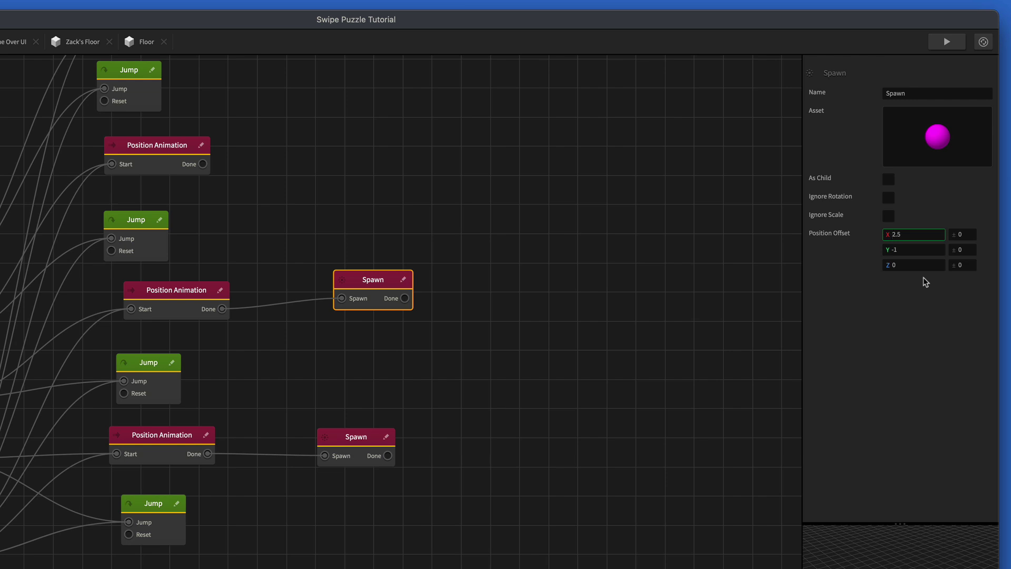
Duplicate that Spawn node, trigger the copy from the second-highest Position Animation instead, and set its offset to X 0 and Z -2.5
{"action": "key", "text": "ctrl+d"}
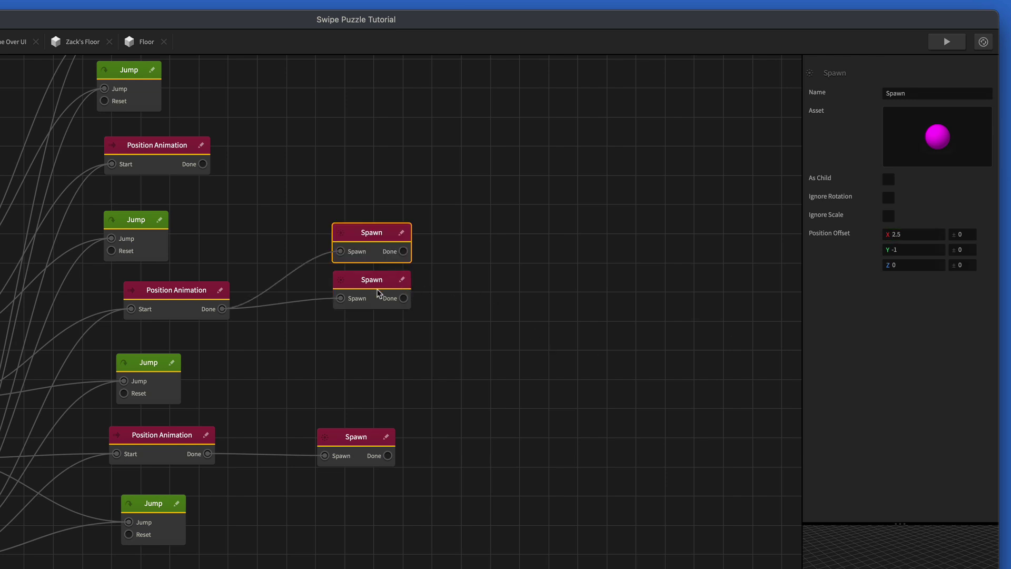
{"action": "scroll", "coordinate": [468, 288], "scroll_direction": "up", "scroll_amount": 10}
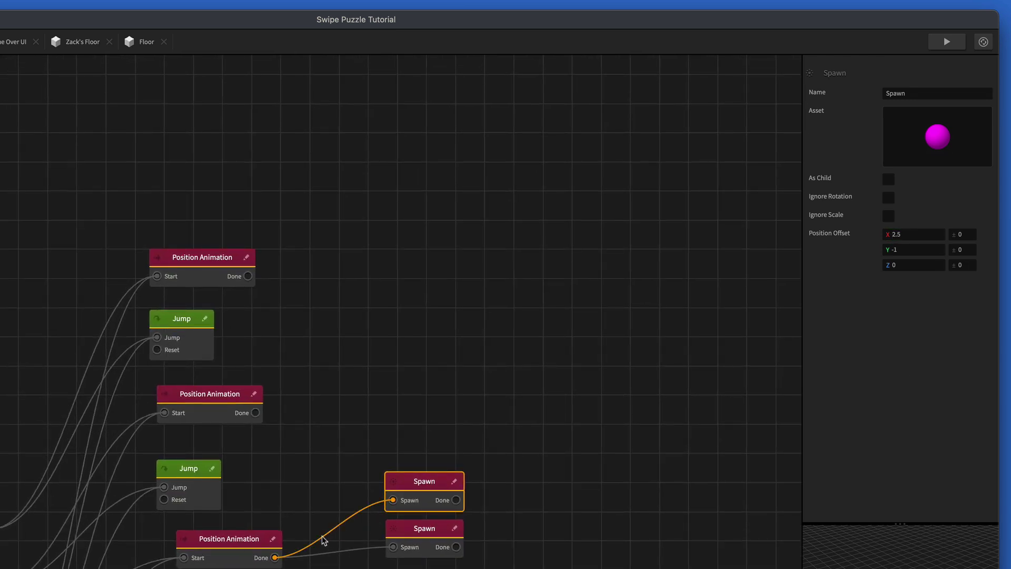
{"action": "left_click_drag", "start_coordinate": [315, 536], "coordinate": [256, 412]}
{"action": "left_click_drag", "start_coordinate": [437, 490], "coordinate": [425, 432]}
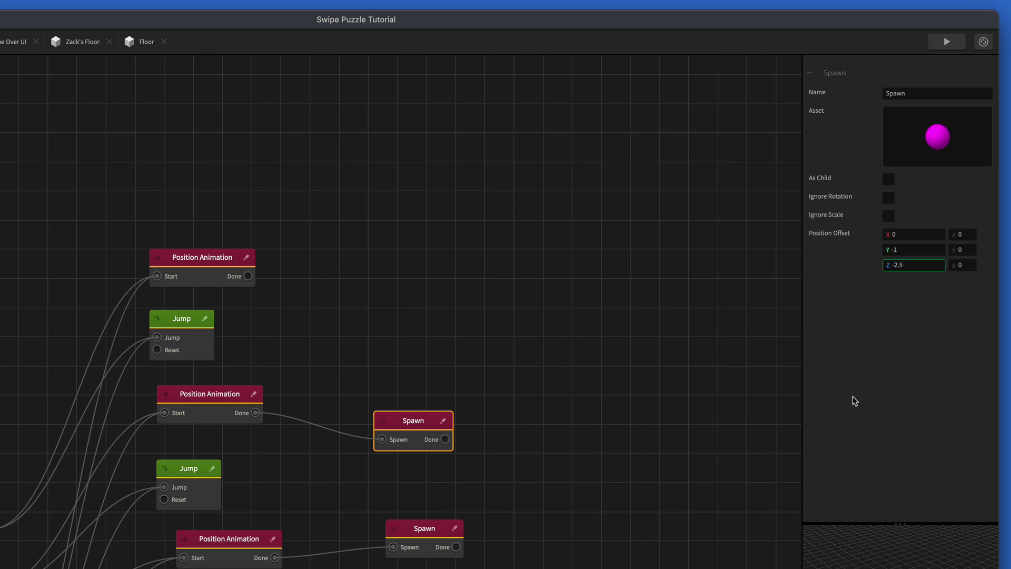
Duplicate the Spawn node, trigger the copy from the topmost Position Animation's Done output, and set its Z offset to 2.5
{"action": "left_click", "coordinate": [196, 418]}
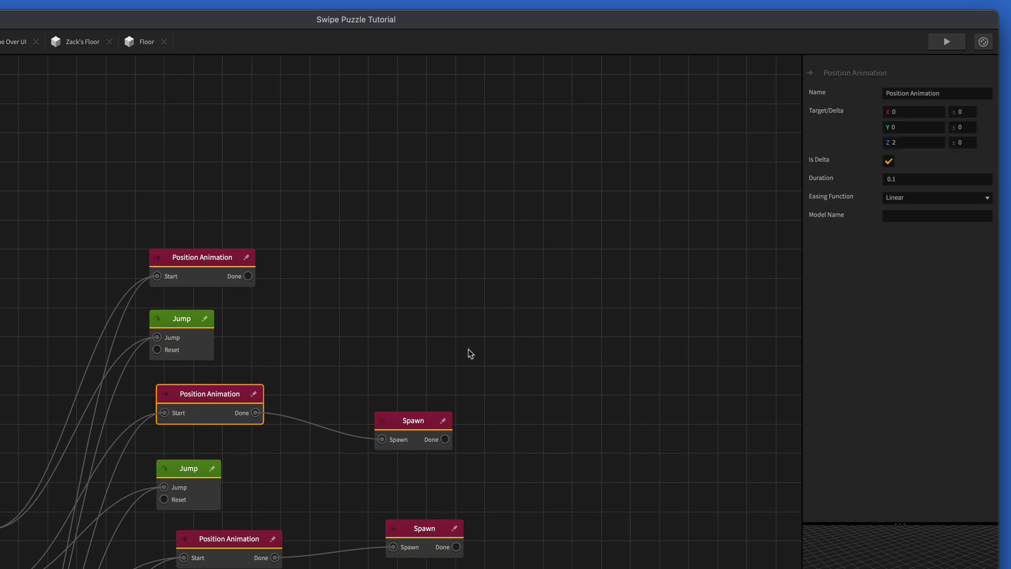
{"action": "left_click", "coordinate": [404, 448]}
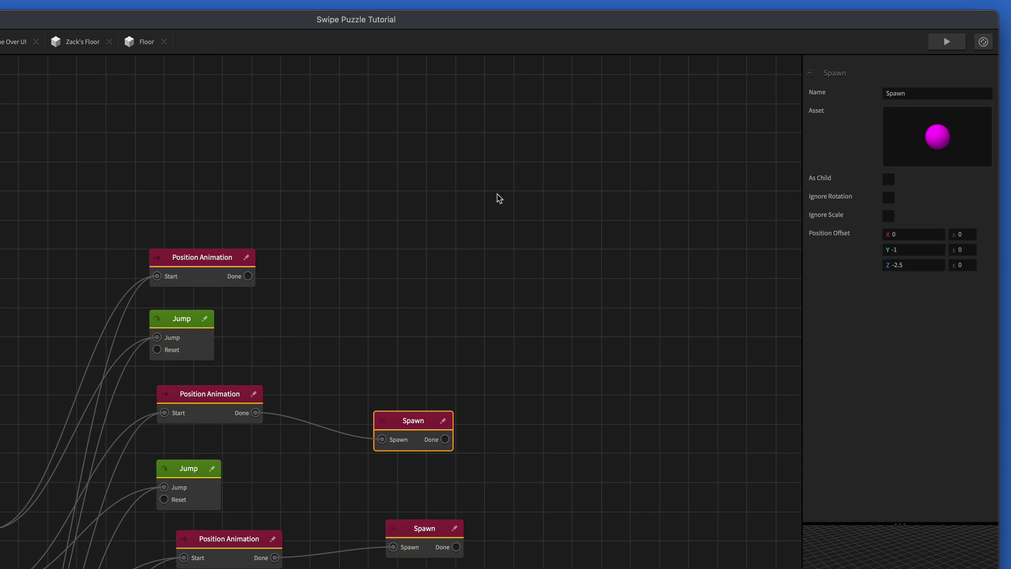
{"action": "left_click", "coordinate": [187, 285]}
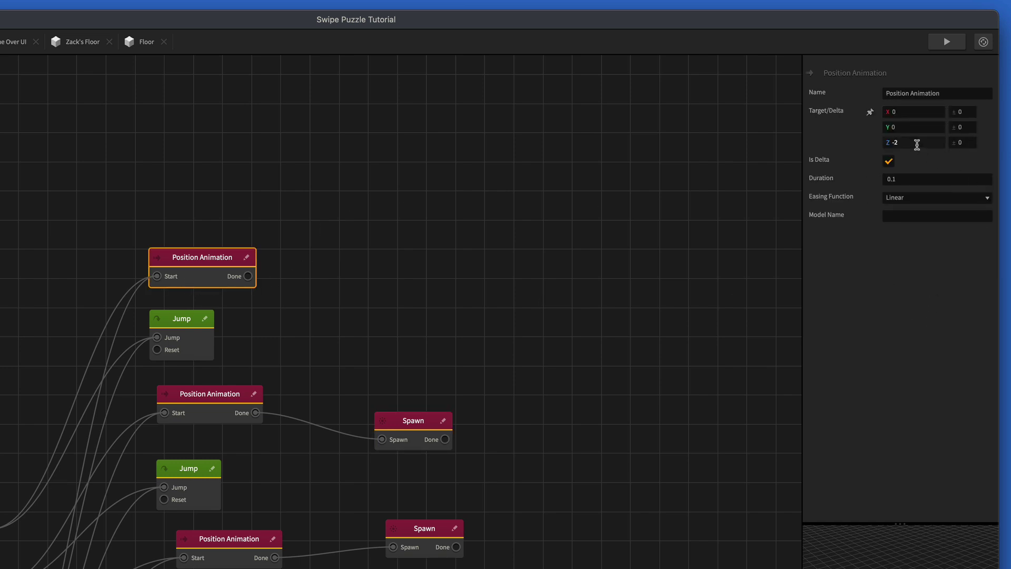
{"action": "left_click", "coordinate": [413, 430]}
{"action": "key", "text": "ctrl+d"}
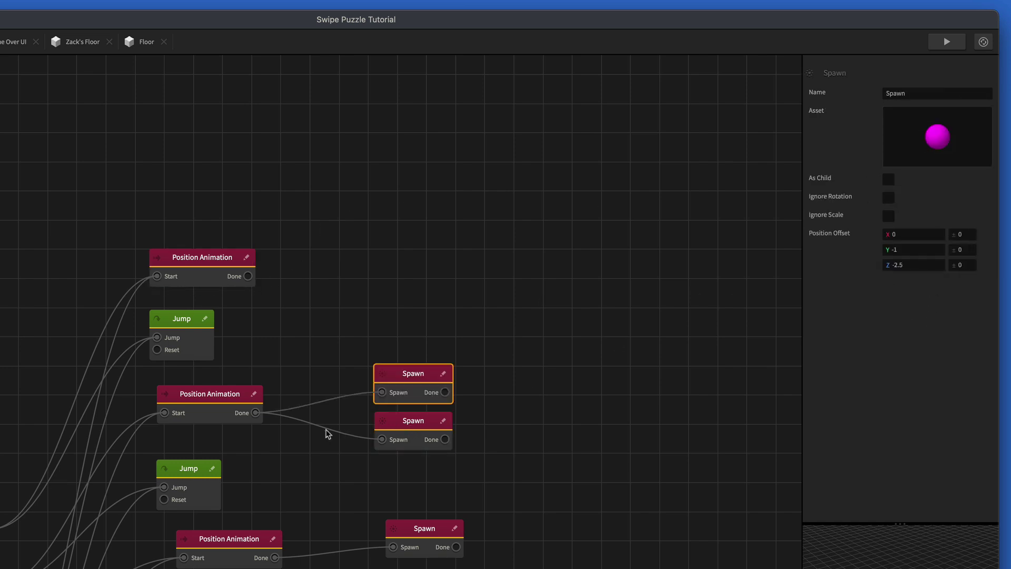
{"action": "left_click_drag", "start_coordinate": [381, 392], "coordinate": [250, 278]}
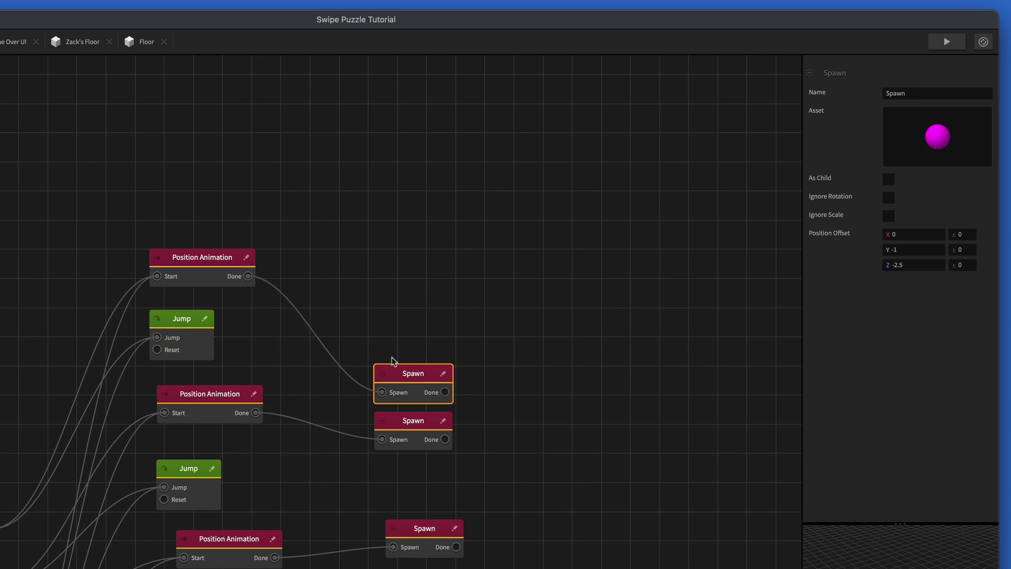
{"action": "left_click_drag", "start_coordinate": [413, 380], "coordinate": [411, 254]}
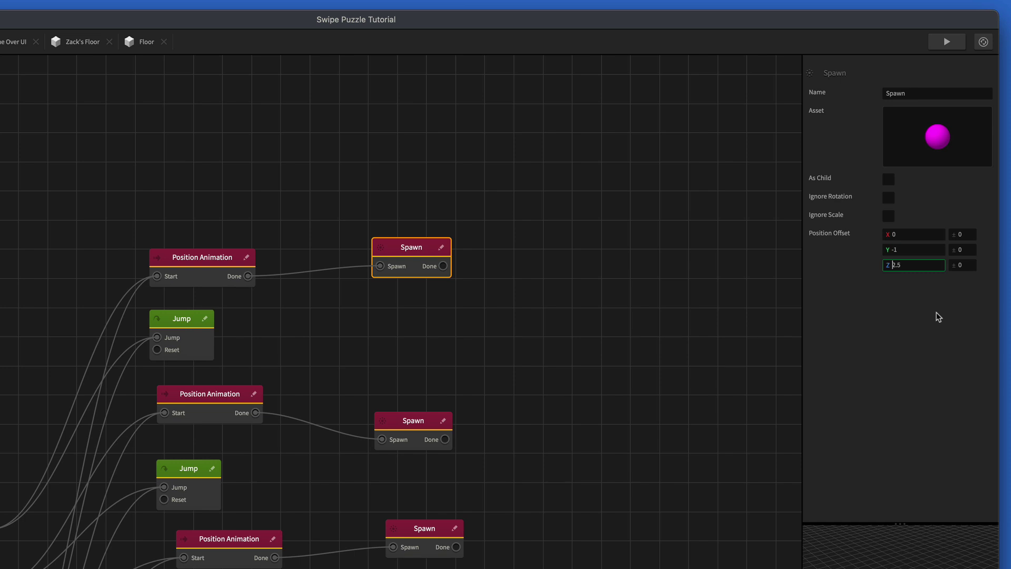
{"action": "left_click", "coordinate": [553, 436]}
Save the project under the new name LOZ Dungeon Puzzle in the Desktop folder
{"action": "scroll", "coordinate": [573, 397], "scroll_direction": "down", "scroll_amount": 5}
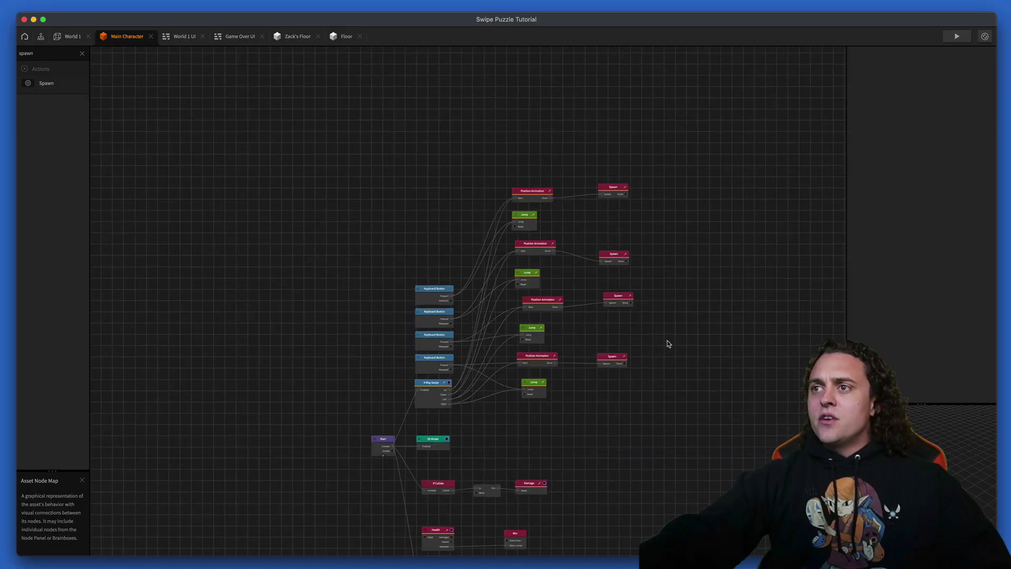
{"action": "scroll", "coordinate": [643, 263], "scroll_direction": "down", "scroll_amount": 5}
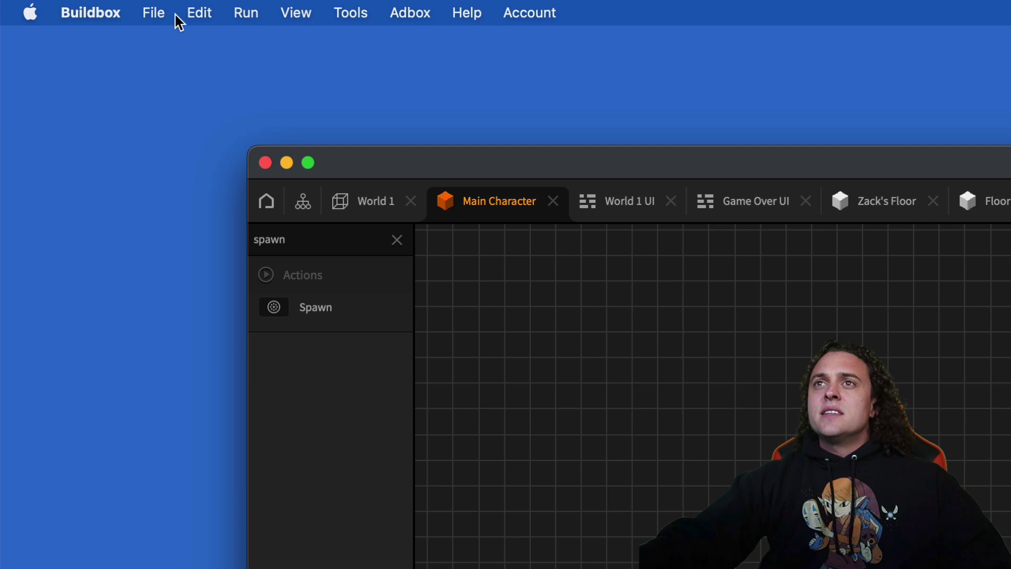
{"action": "left_click", "coordinate": [153, 13]}
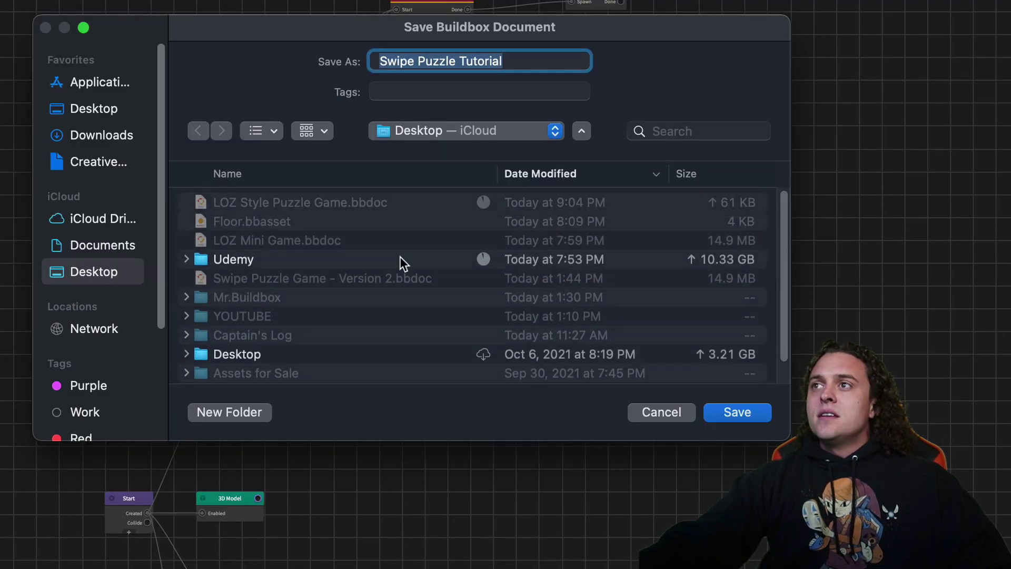
{"action": "double_click", "coordinate": [520, 60]}
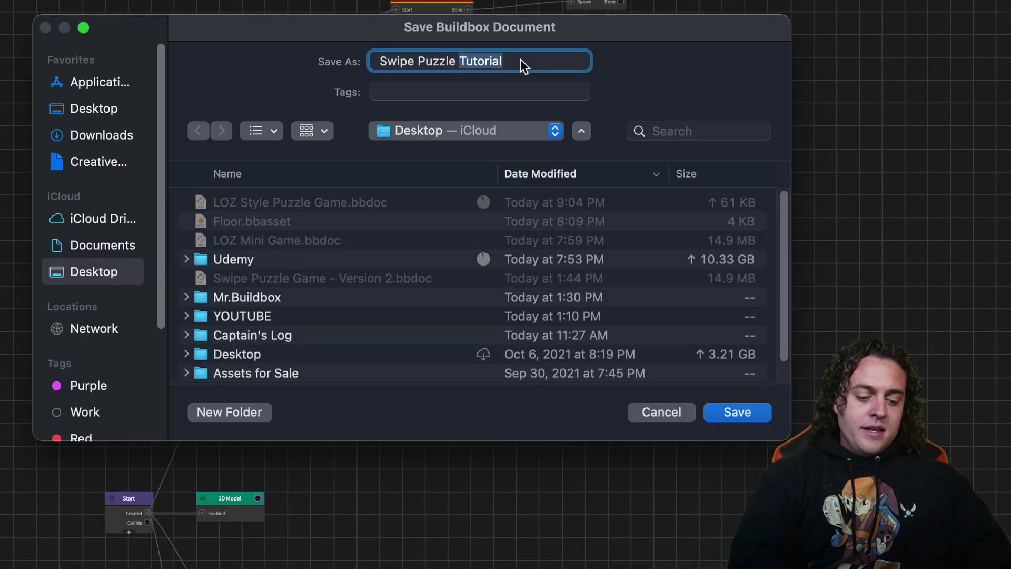
{"action": "type", "text": "LOZ"}
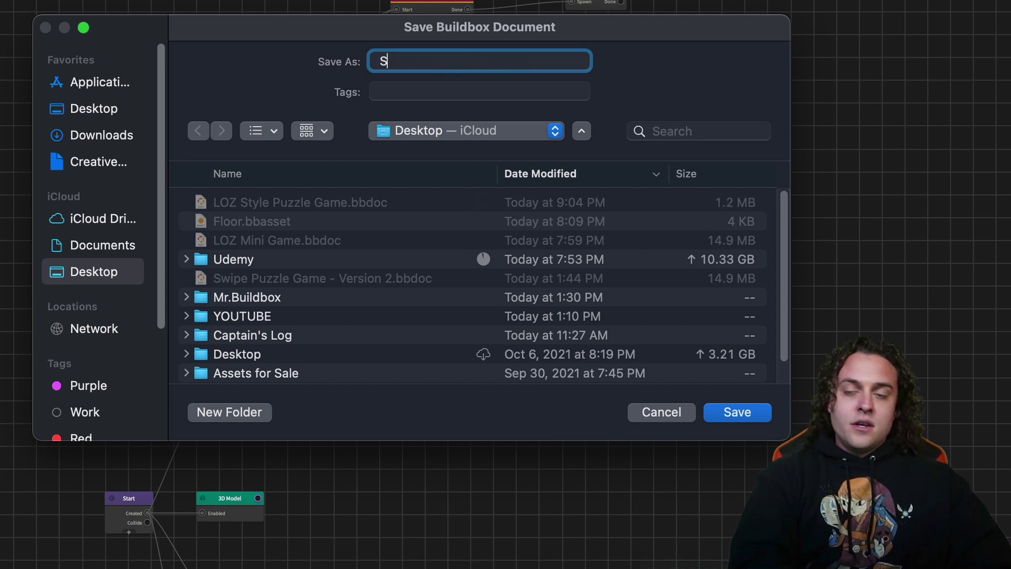
{"action": "key", "text": "BackSpace"}
{"action": "type", "text": "LOZ D"}
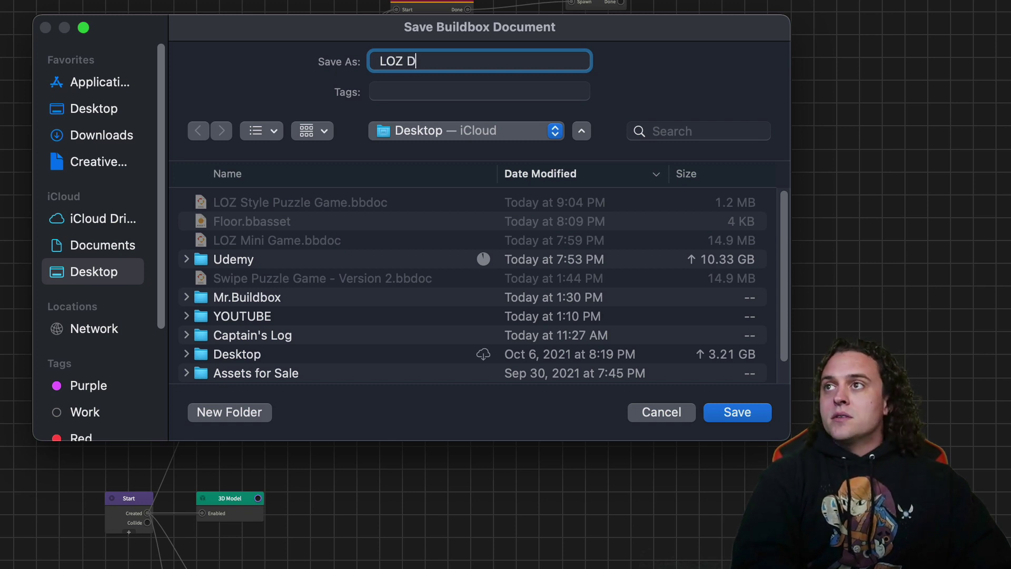
{"action": "type", "text": "ungeo"}
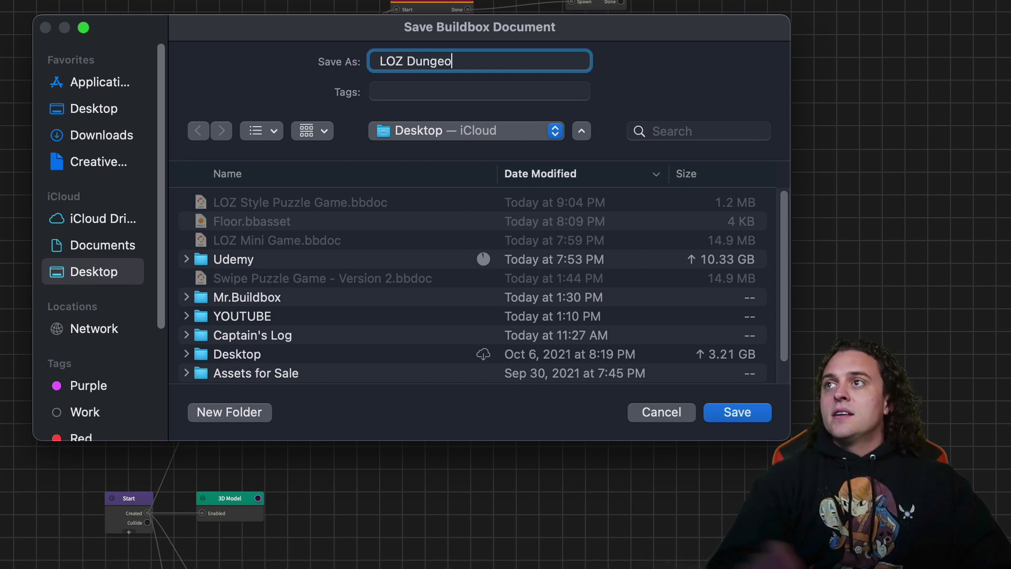
{"action": "type", "text": "n Puz"}
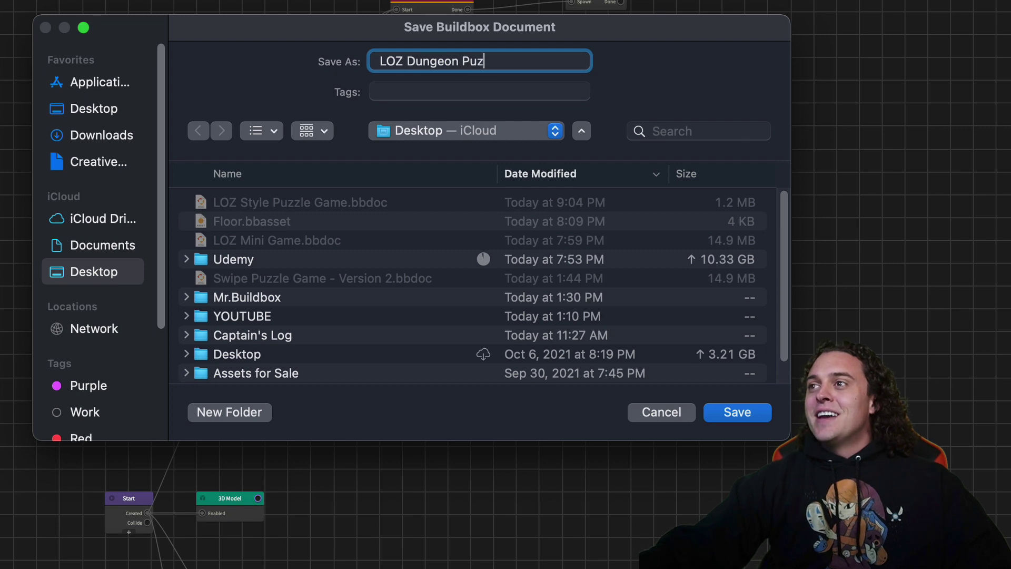
{"action": "type", "text": "zle"}
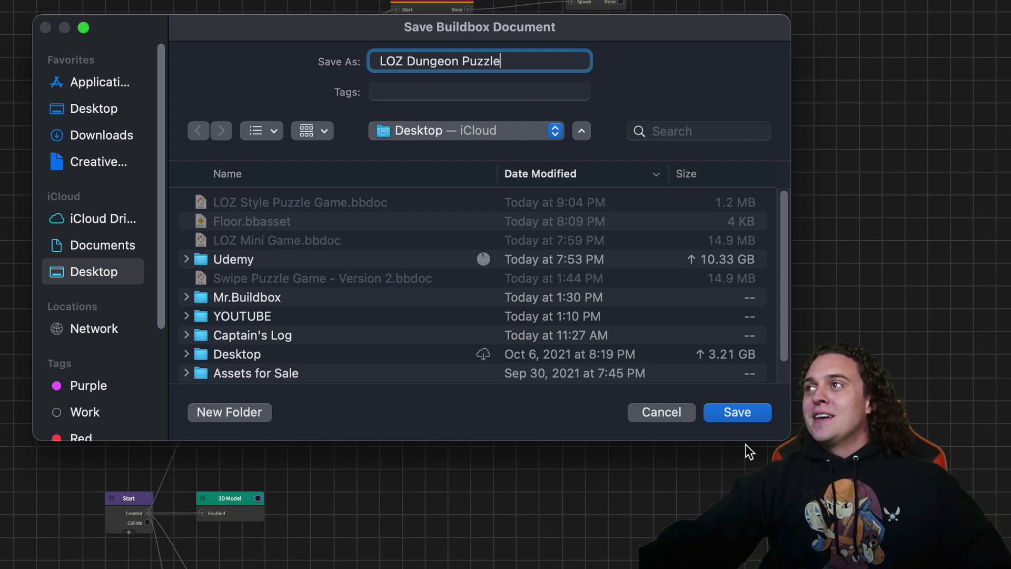
{"action": "left_click", "coordinate": [737, 412]}
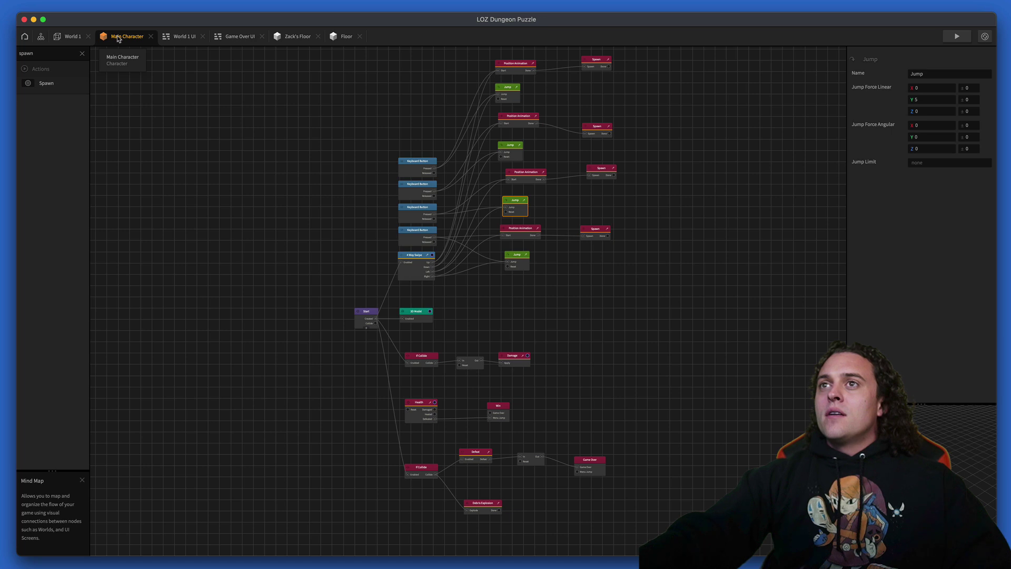
Set the Main Character's position in World 1 to X 1, Y 1 and Z 1
{"action": "left_click", "coordinate": [73, 36]}
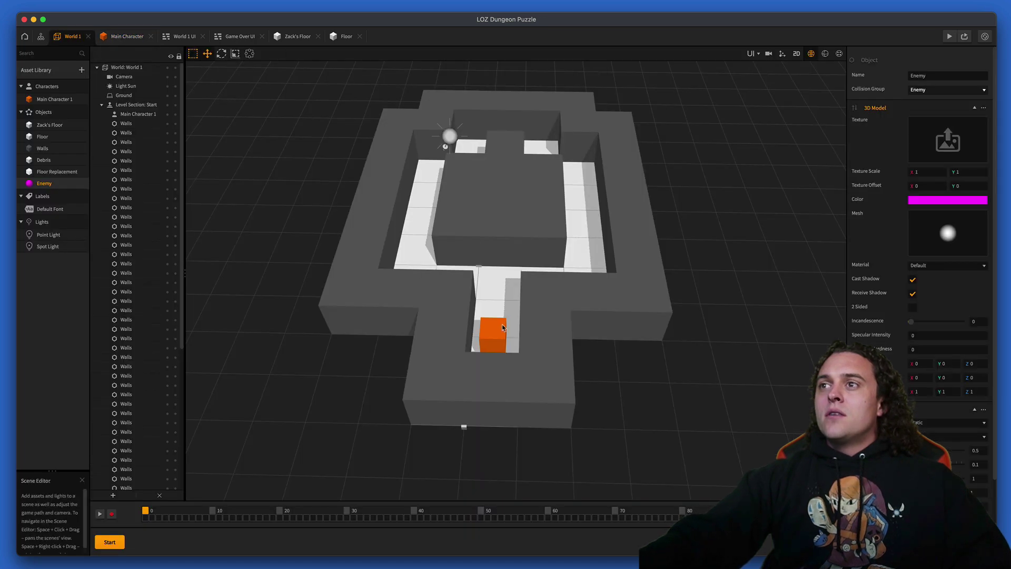
{"action": "left_click", "coordinate": [500, 346]}
{"action": "right_click_drag", "start_coordinate": [500, 346], "coordinate": [542, 338]}
{"action": "scroll", "coordinate": [506, 328], "scroll_direction": "up", "scroll_amount": 6}
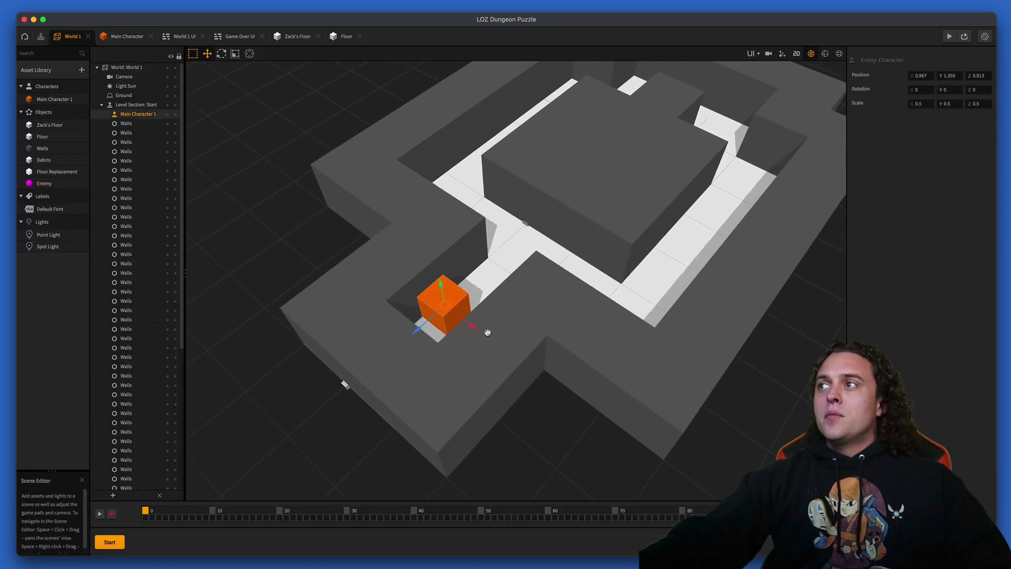
{"action": "scroll", "coordinate": [507, 324], "scroll_direction": "down", "scroll_amount": 2}
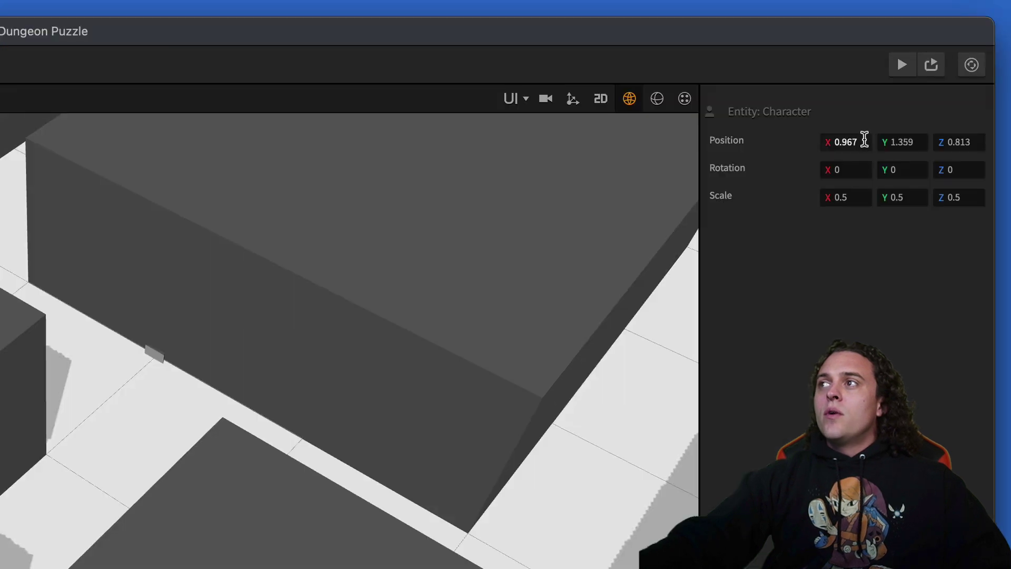
{"action": "left_click", "coordinate": [923, 75]}
{"action": "type", "text": "1"}
{"action": "key", "text": "Tab"}
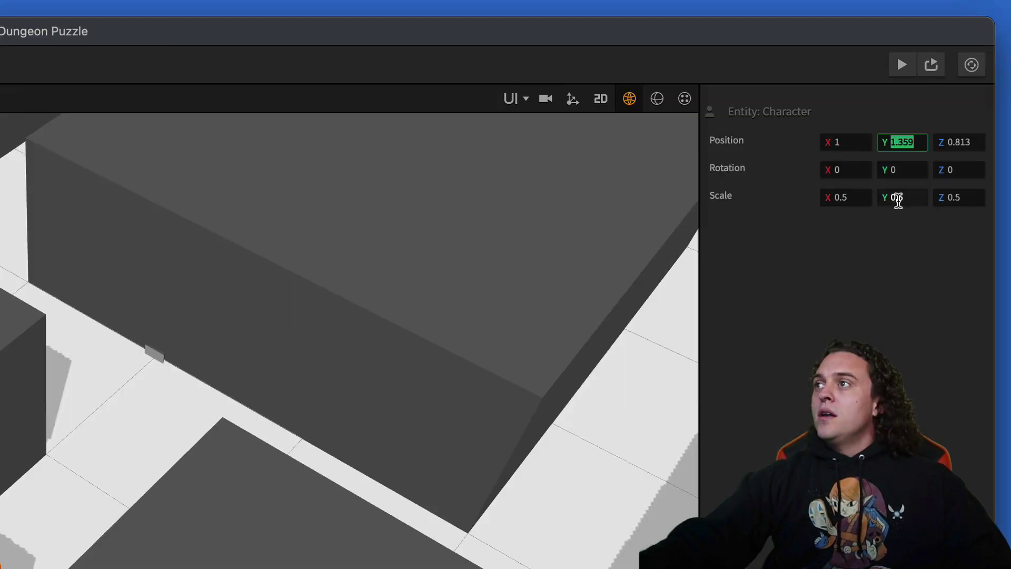
{"action": "type", "text": "1"}
{"action": "key", "text": "Tab"}
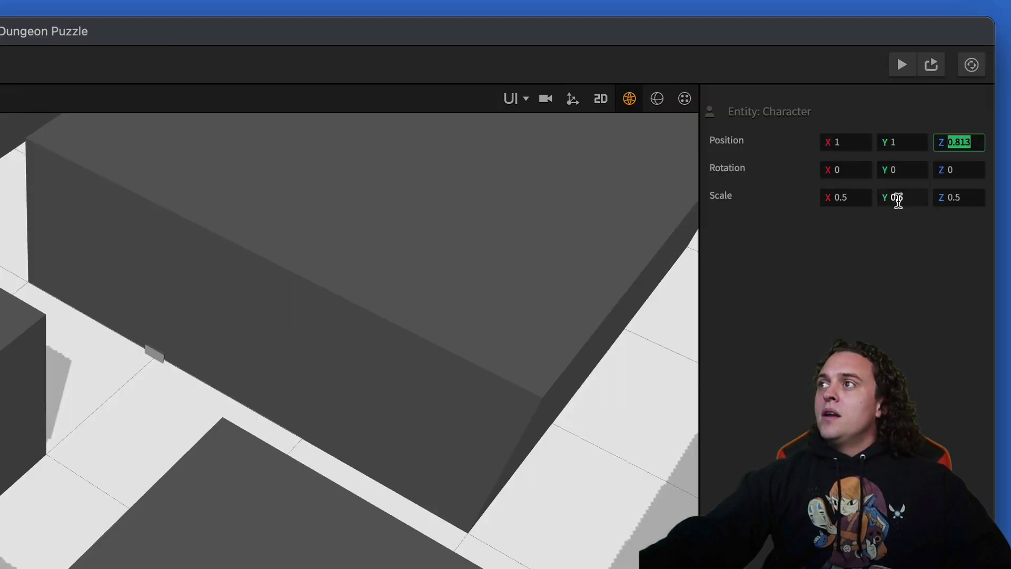
{"action": "type", "text": "1"}
{"action": "key", "text": "Tab"}
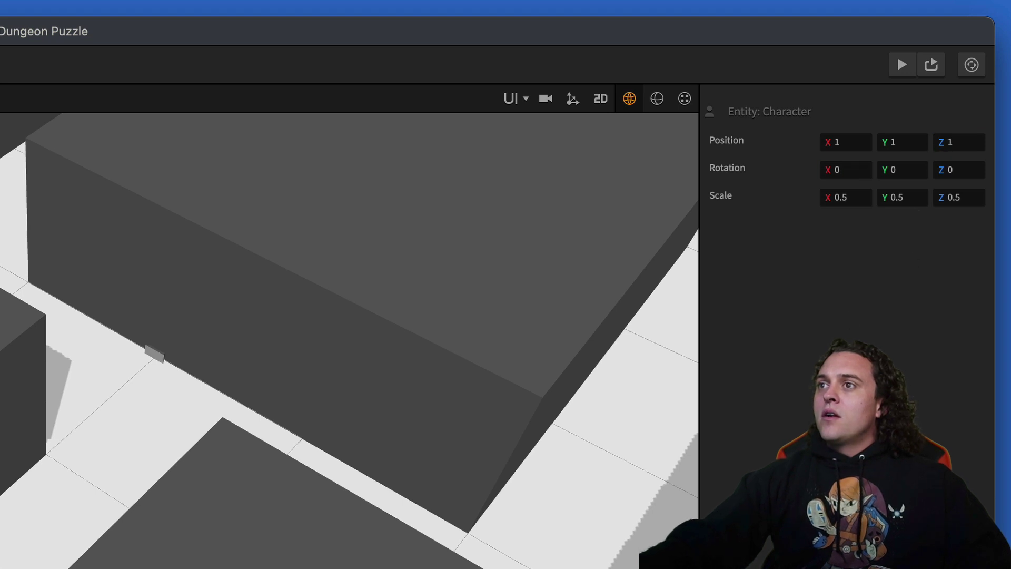
Scale the Main Character's If Collide shape that affects Floor to 1.05 on X, Y and Z, then return to the normal scene view
{"action": "left_click", "coordinate": [656, 99]}
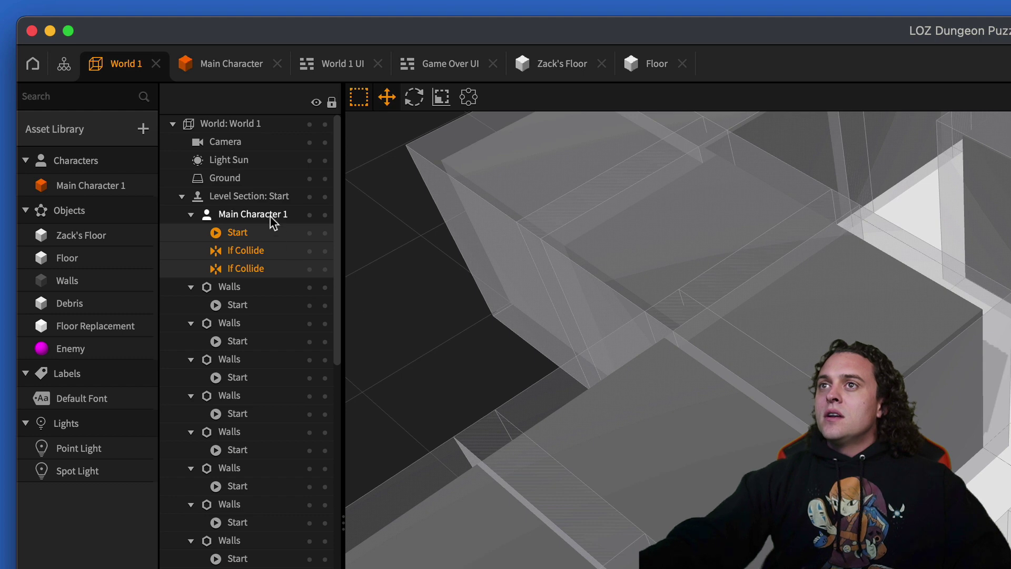
{"action": "left_click", "coordinate": [270, 217]}
{"action": "left_click", "coordinate": [261, 251]}
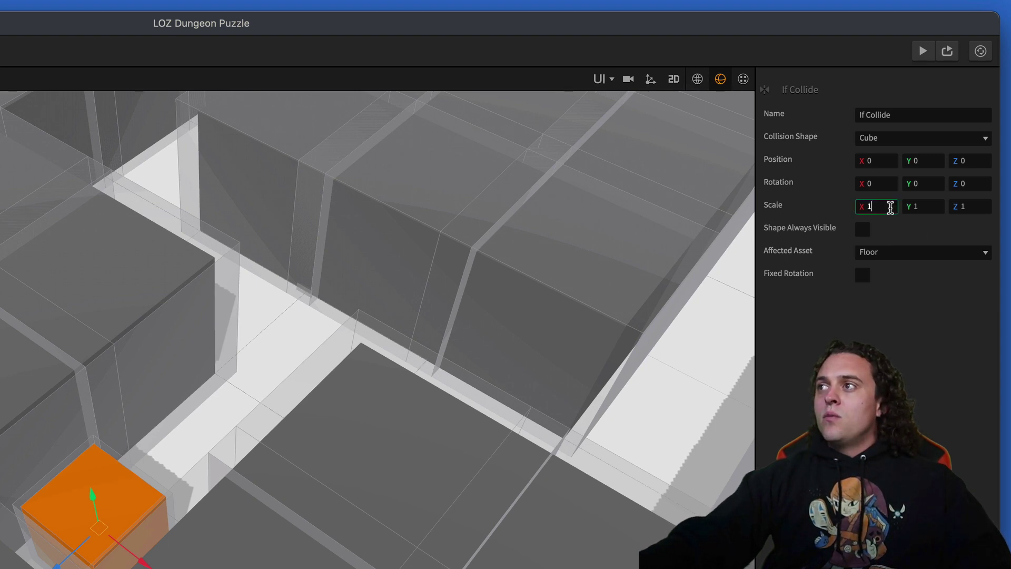
{"action": "type", "text": ".05"}
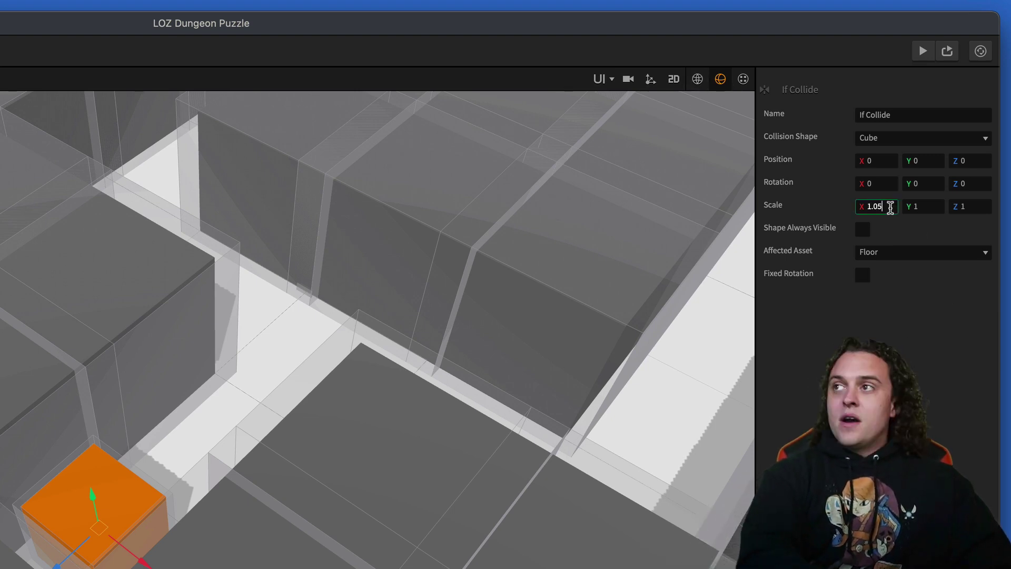
{"action": "key", "text": "Tab"}
{"action": "type", "text": ".0"}
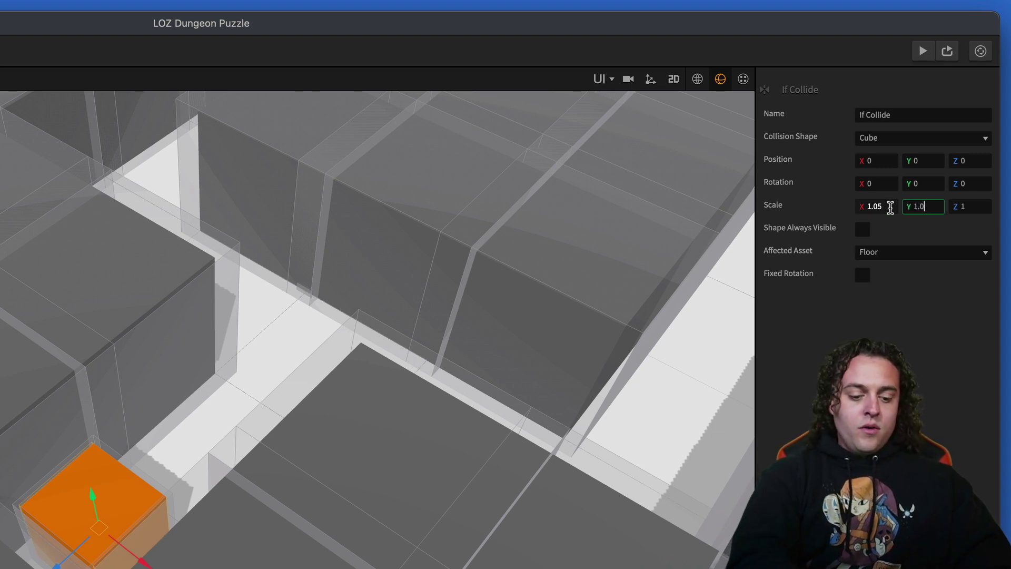
{"action": "type", "text": "5"}
{"action": "key", "text": "Tab"}
{"action": "type", "text": ".05"}
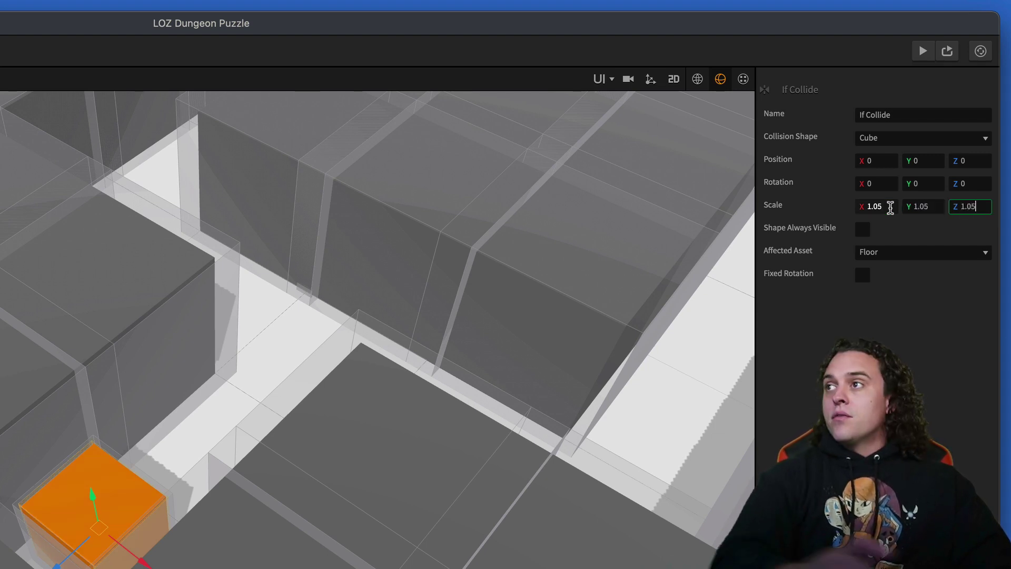
{"action": "key", "text": "Return"}
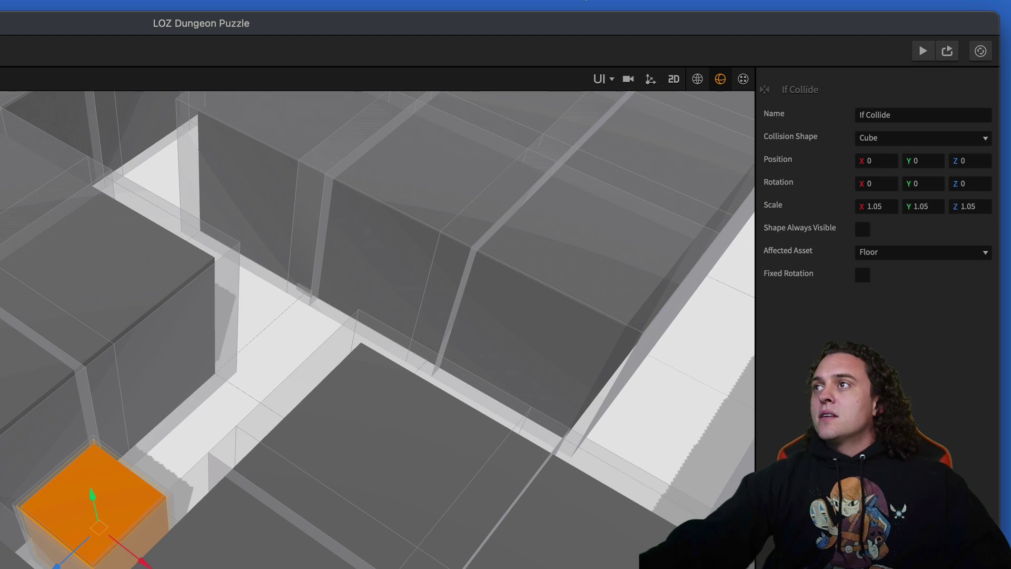
{"action": "left_click", "coordinate": [697, 80]}
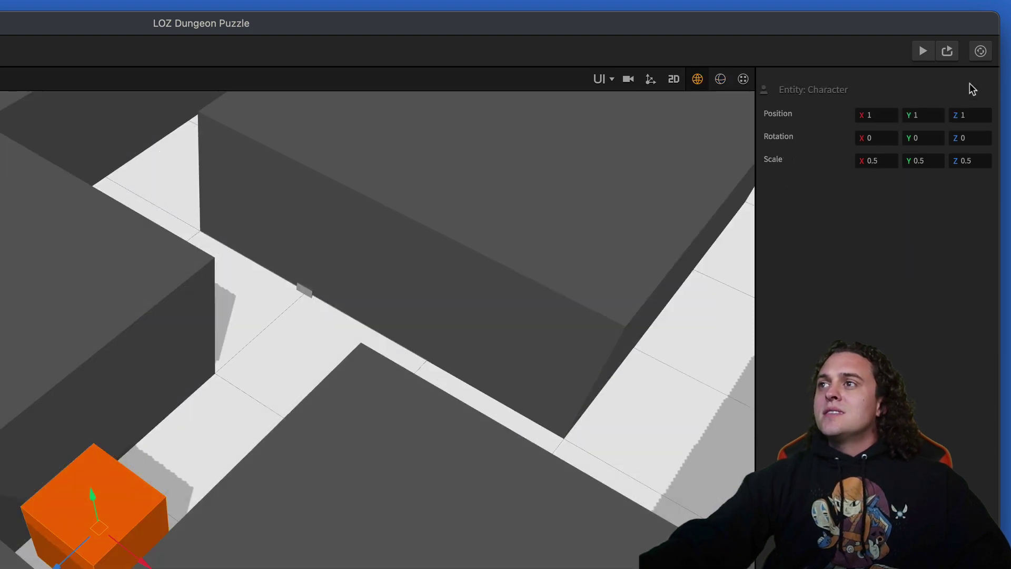
Preview the game, move the Main Character clockwise around the dungeon corridor to test floor recolouring and Enemy spawning, and close the preview
{"action": "left_click", "coordinate": [921, 51]}
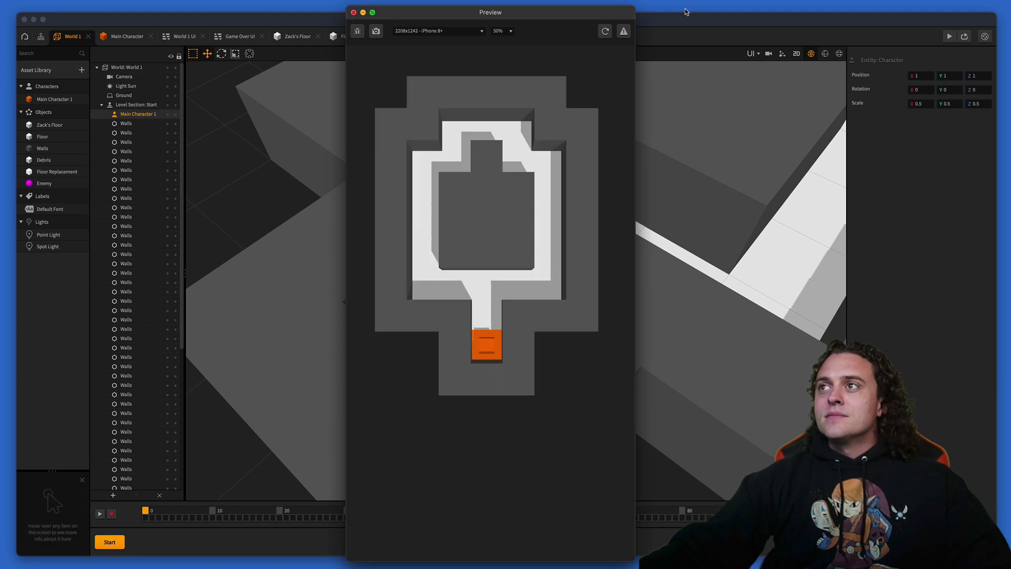
{"action": "left_click", "coordinate": [608, 152]}
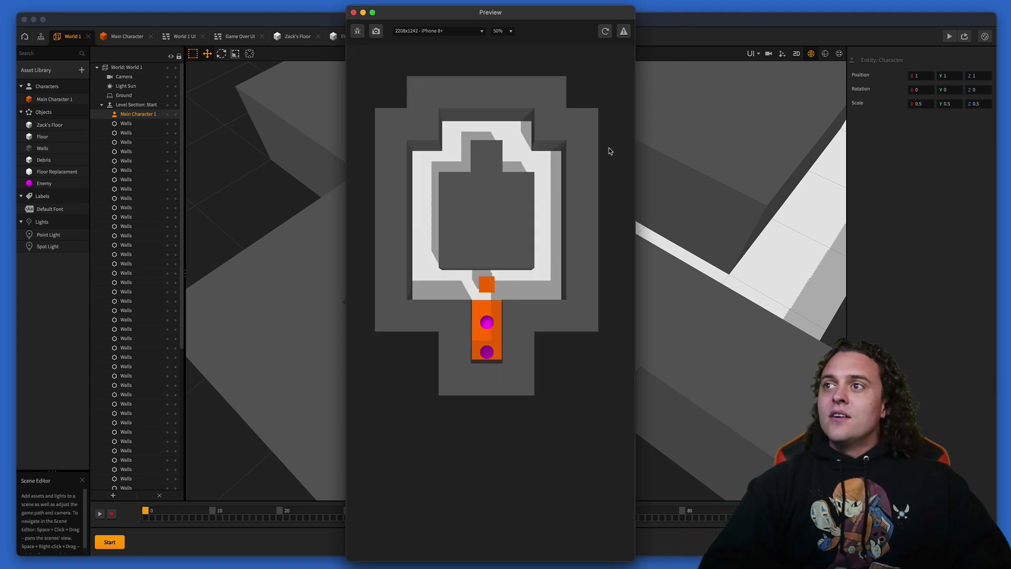
{"action": "key", "text": "Left"}
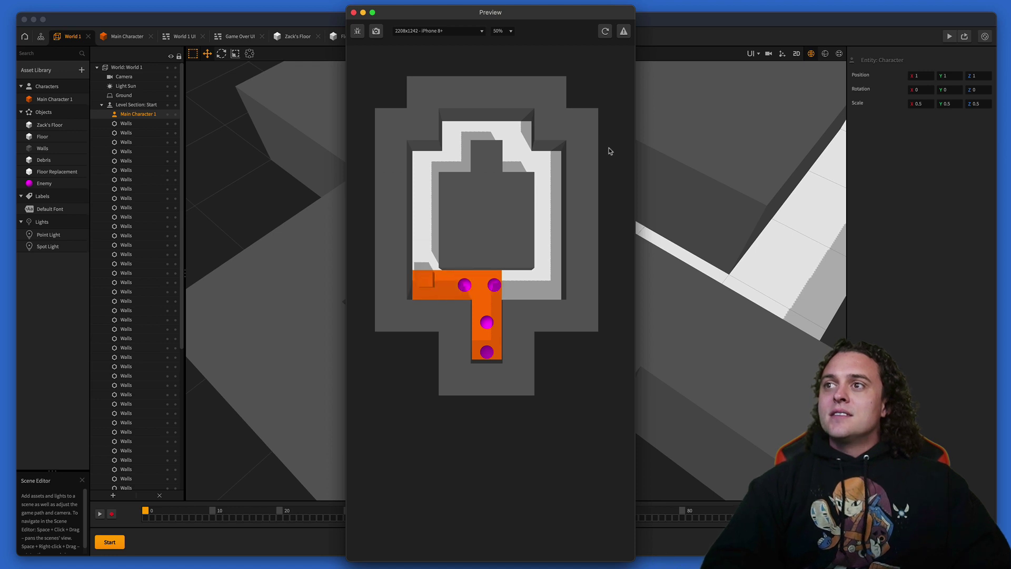
{"action": "key", "text": "Up"}
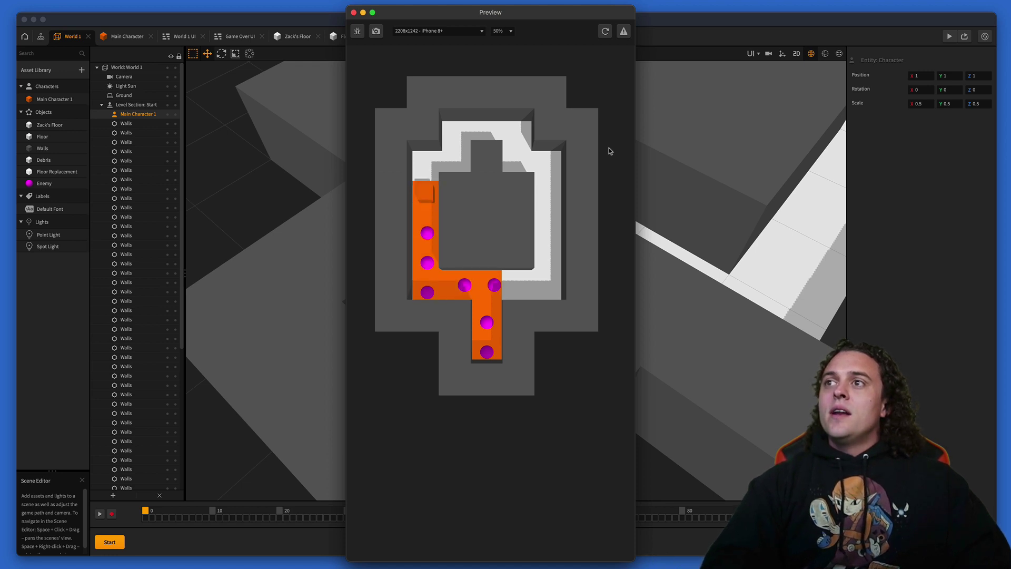
{"action": "key", "text": "Right"}
{"action": "key", "text": "Up"}
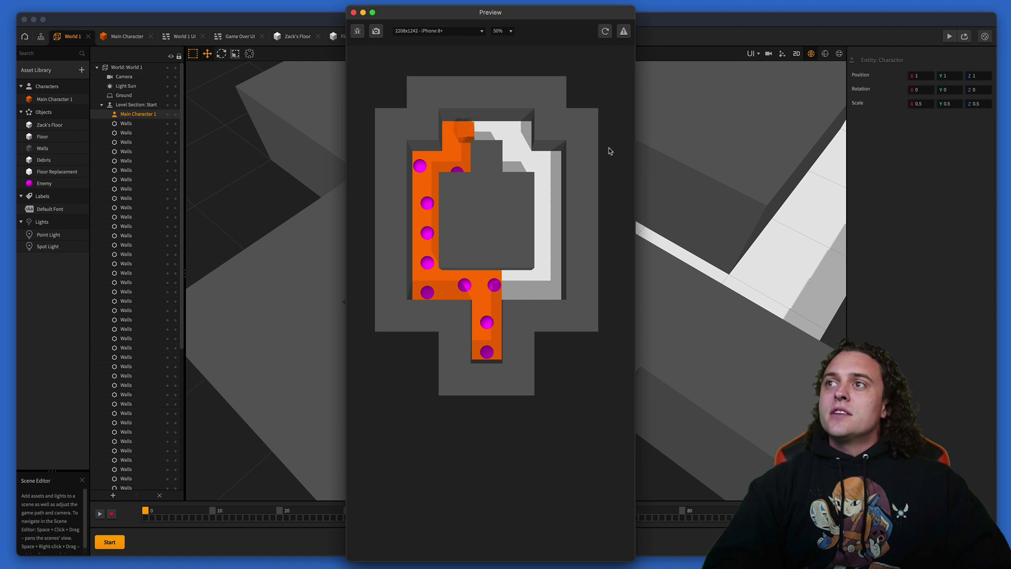
{"action": "key", "text": "Right"}
{"action": "key", "text": "Down"}
{"action": "key", "text": "Right"}
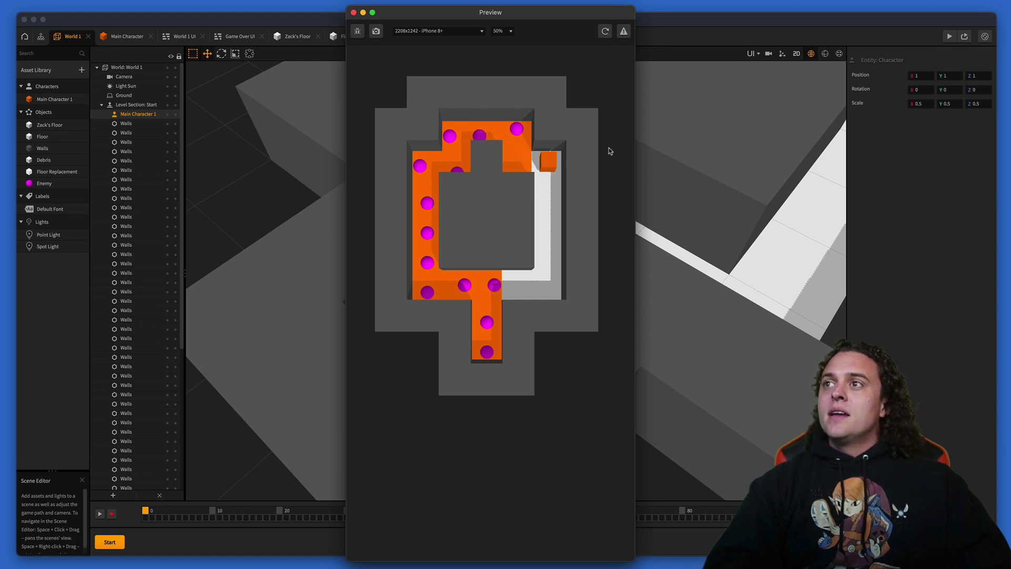
{"action": "key", "text": "Down"}
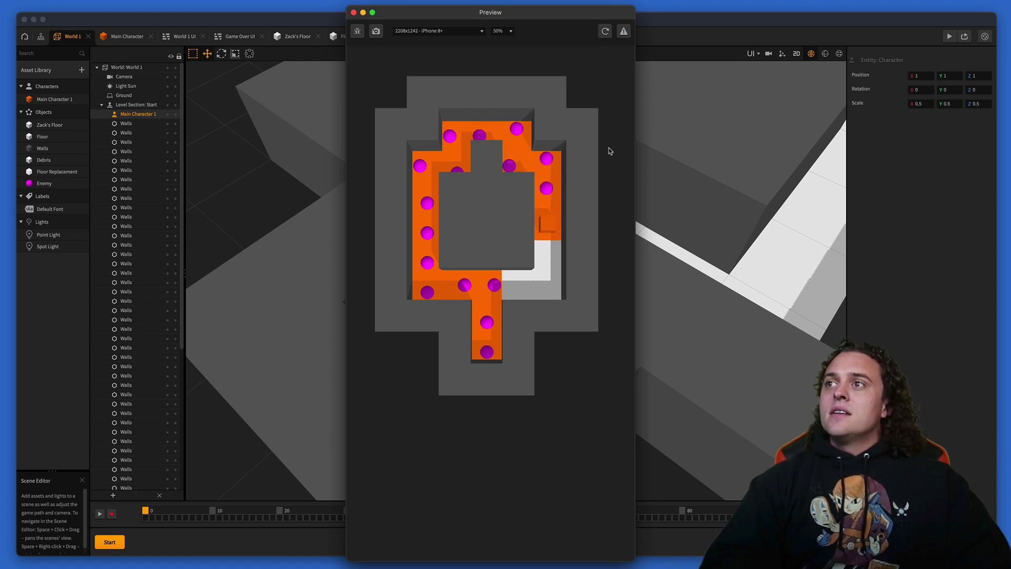
{"action": "left_click", "coordinate": [353, 12]}
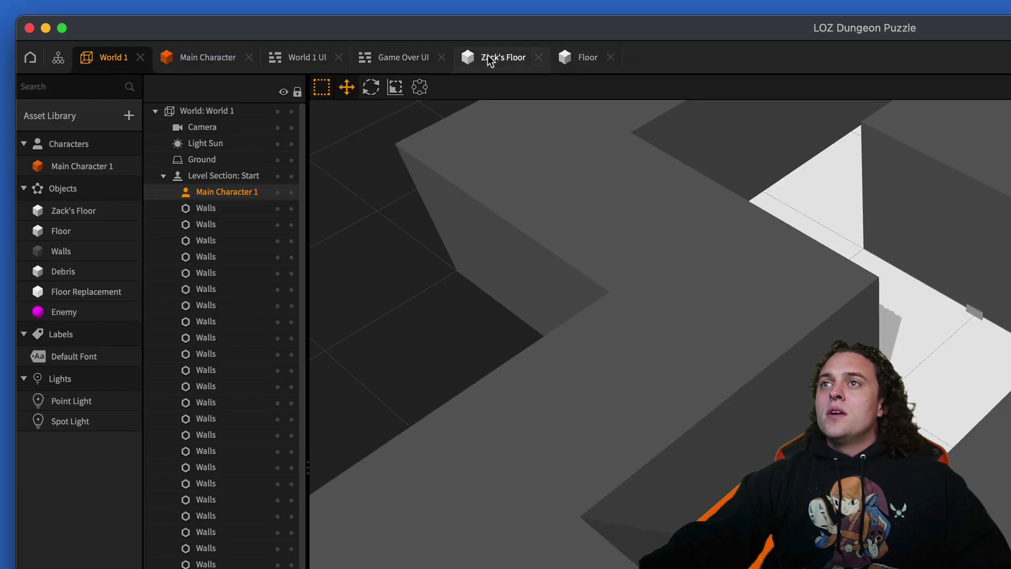
In the Main Character's node map, set the linear Y jump force of the two lower Jump nodes to 3
{"action": "left_click", "coordinate": [188, 57]}
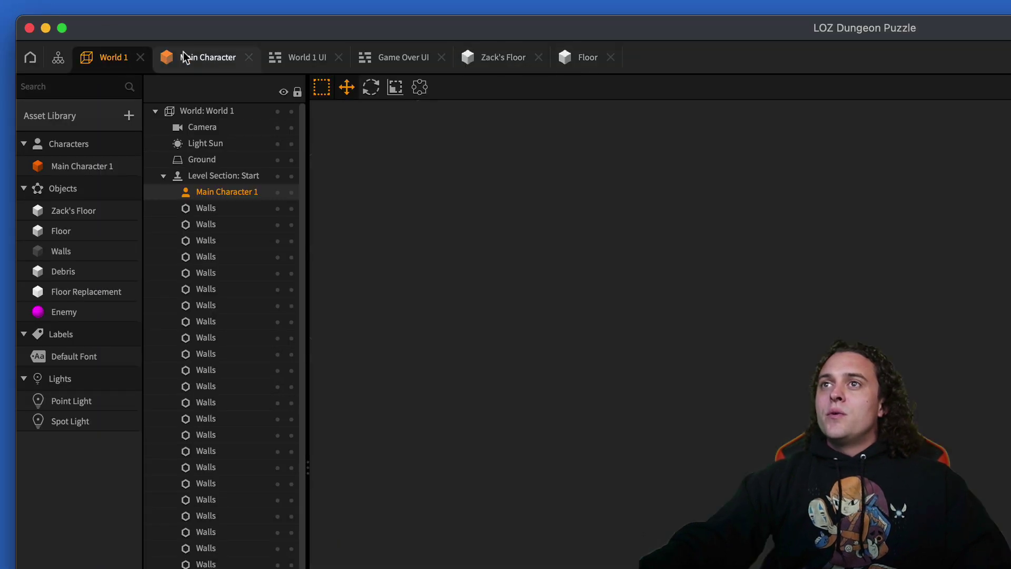
{"action": "left_click", "coordinate": [148, 451]}
{"action": "left_click", "coordinate": [914, 170]}
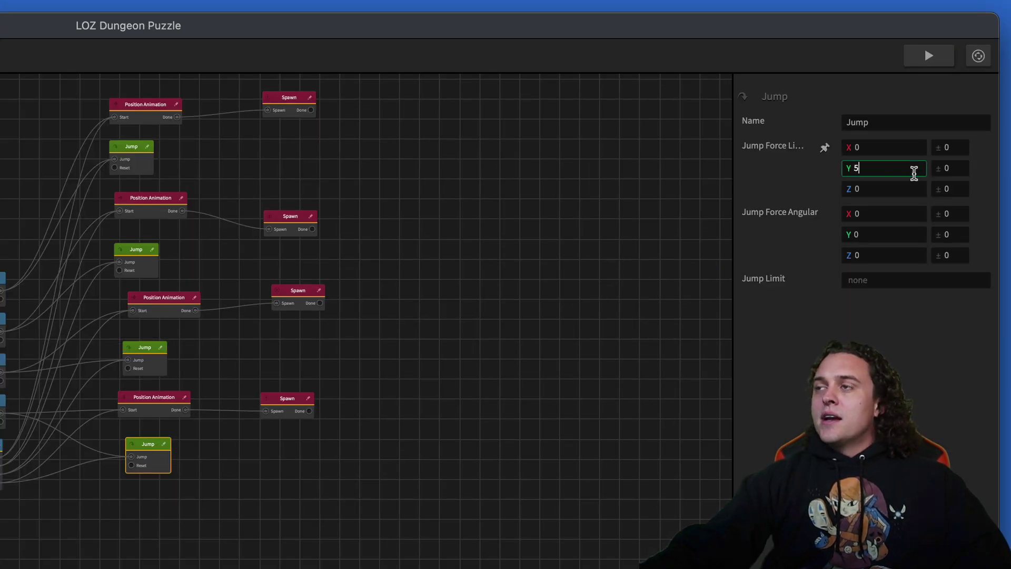
{"action": "key", "text": "BackSpace"}
{"action": "type", "text": "5"}
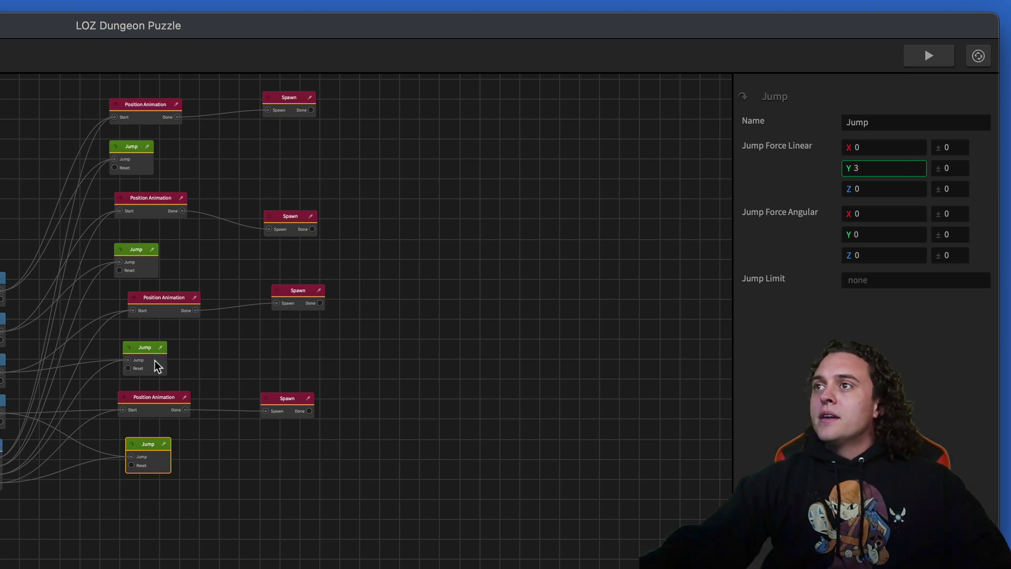
{"action": "left_click", "coordinate": [154, 366]}
{"action": "left_click", "coordinate": [924, 169]}
{"action": "key", "text": "BackSpace"}
{"action": "type", "text": "3"}
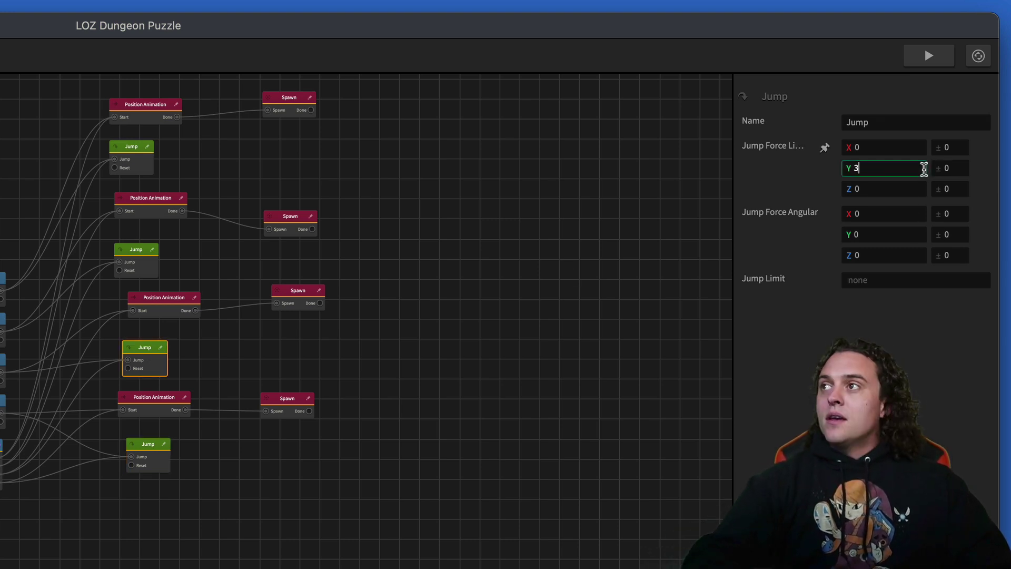
Set the linear Y jump force of the two upper Jump nodes to 3 as well
{"action": "left_click", "coordinate": [153, 270]}
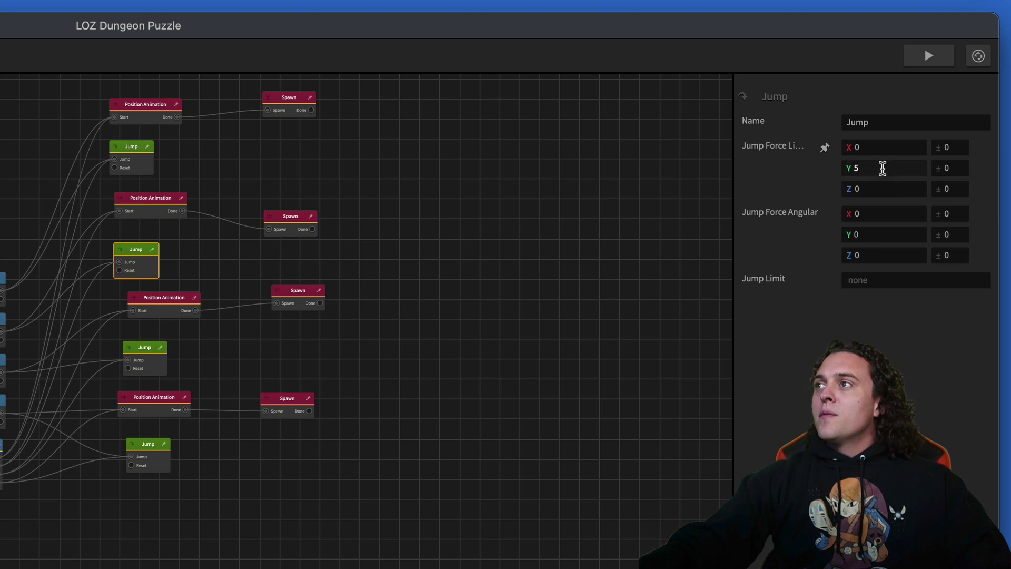
{"action": "left_click", "coordinate": [131, 167]}
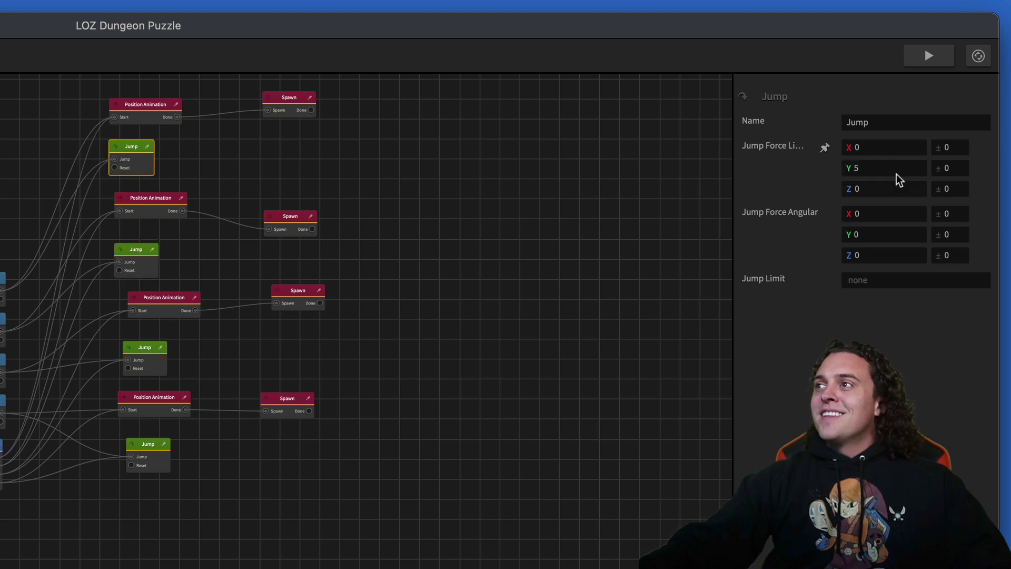
{"action": "left_click", "coordinate": [898, 174]}
{"action": "left_click", "coordinate": [944, 404]}
Preview the game, move the Main Character around the corridor and back into a spawned Enemy, and restart the level with a move up
{"action": "left_click", "coordinate": [921, 57]}
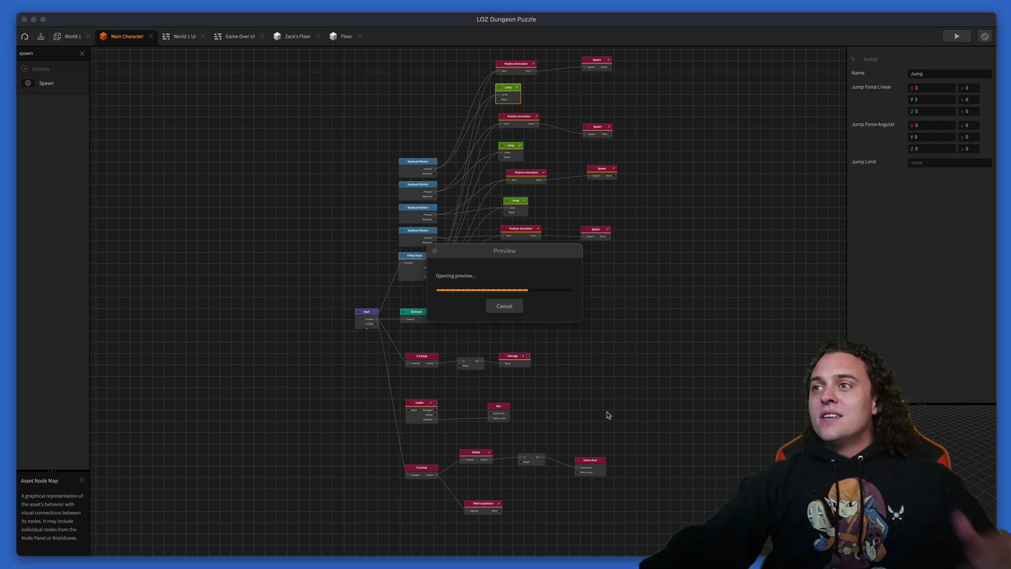
{"action": "key", "text": "Up"}
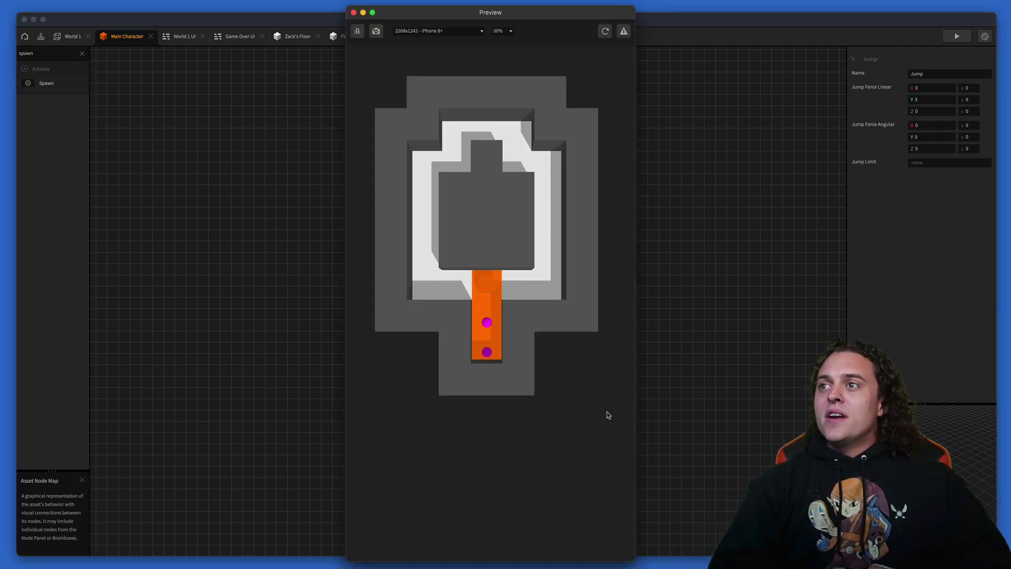
{"action": "key", "text": "Left"}
{"action": "key", "text": "Up"}
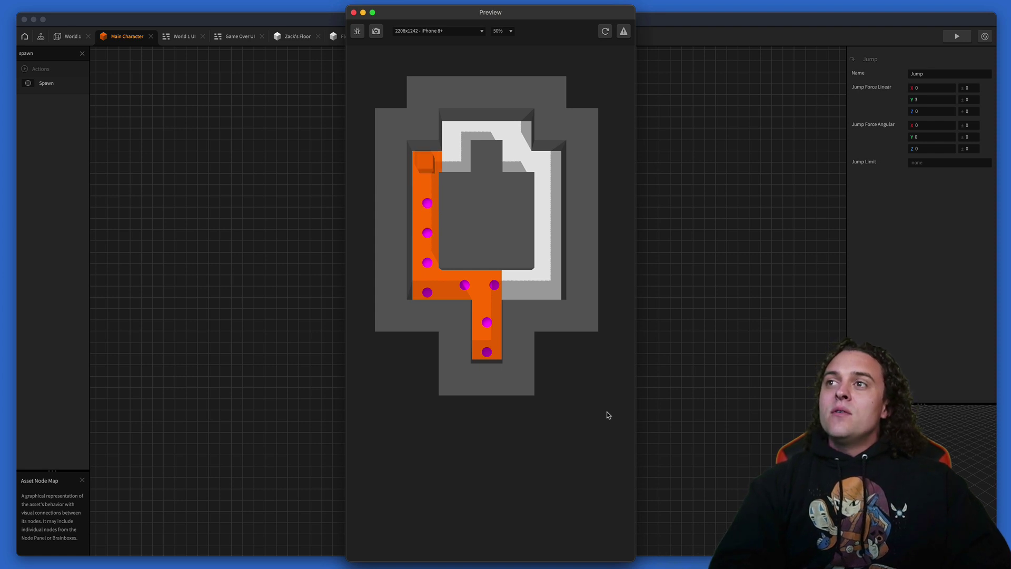
{"action": "key", "text": "Right"}
{"action": "key", "text": "Up"}
{"action": "key", "text": "Right"}
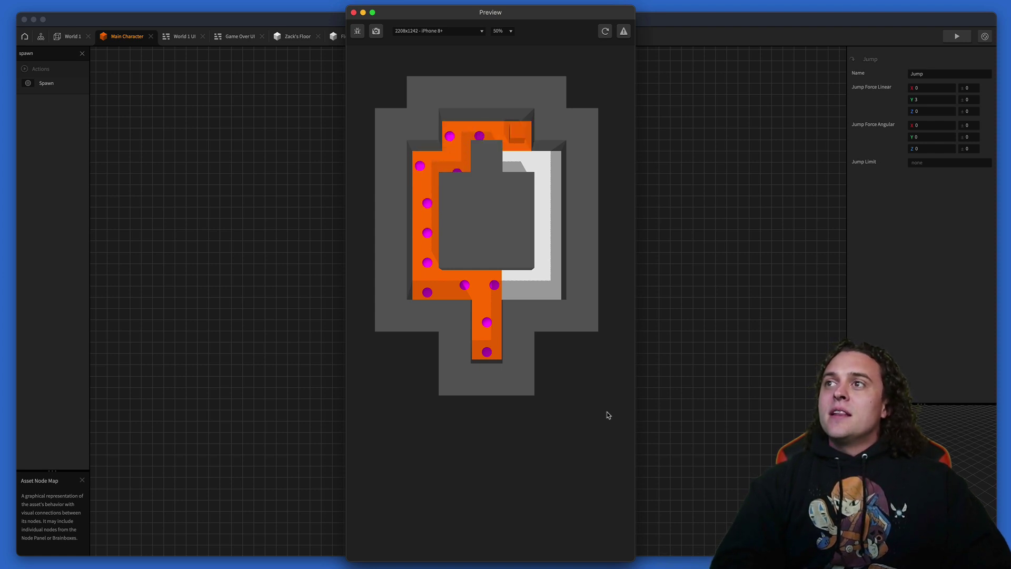
{"action": "key", "text": "Left"}
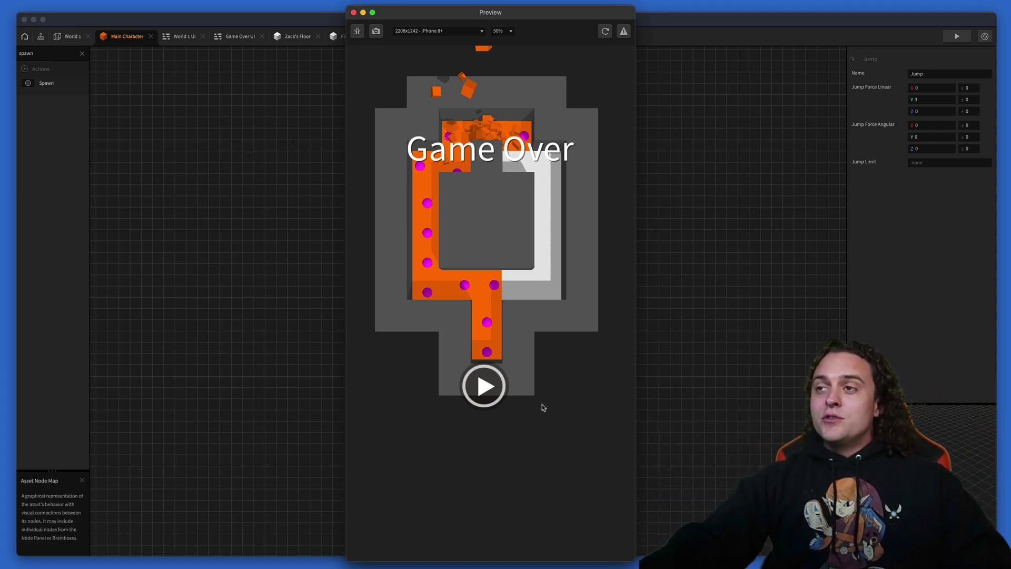
{"action": "left_click", "coordinate": [492, 389]}
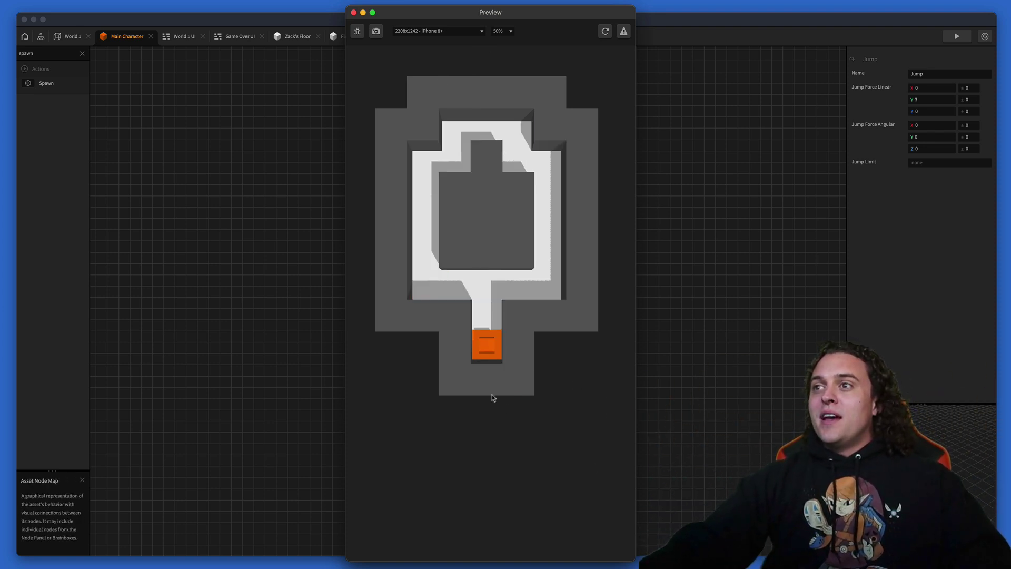
{"action": "key", "text": "Up"}
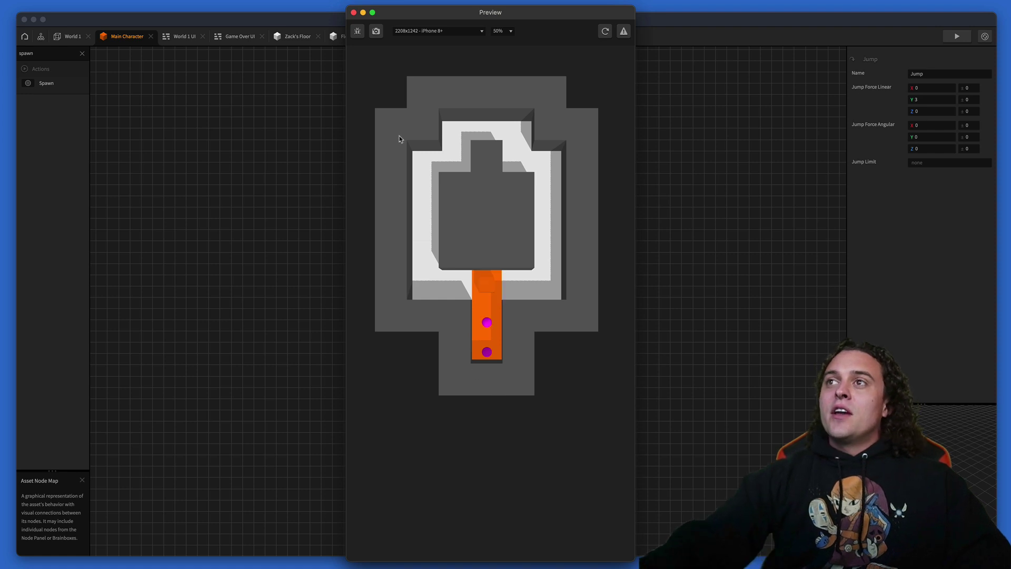